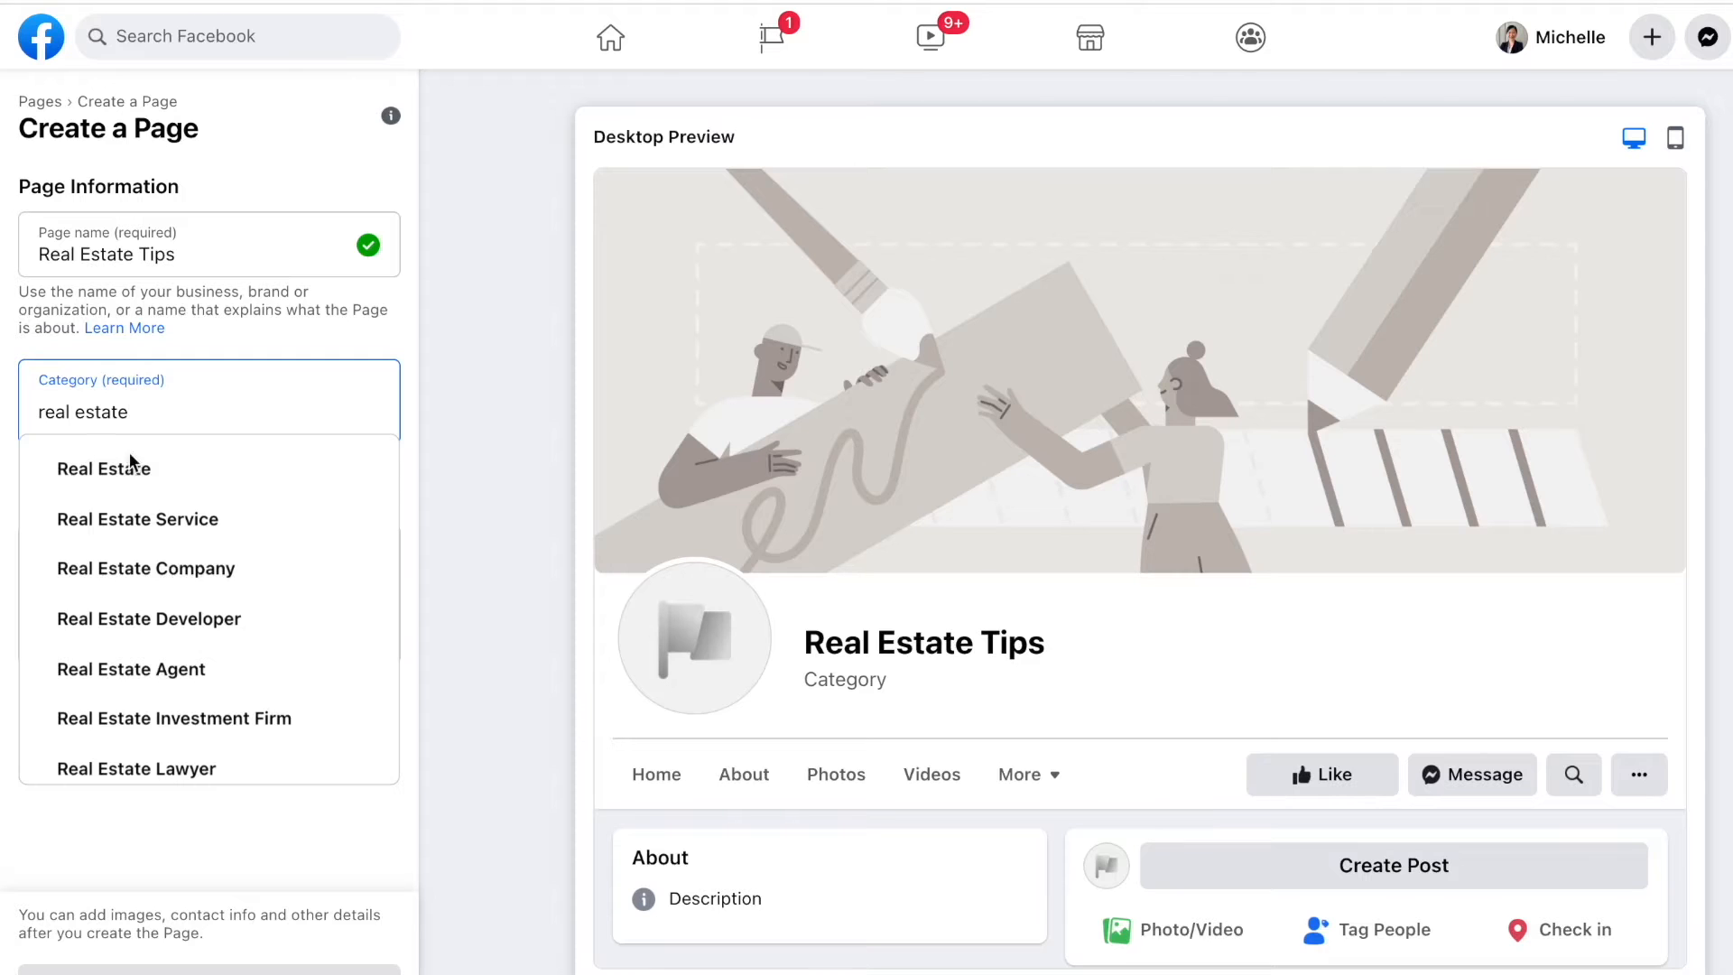
Step: Replace the category search with 'website' and add Education Website as a Page category
scroll(115, 495, "down", 3)
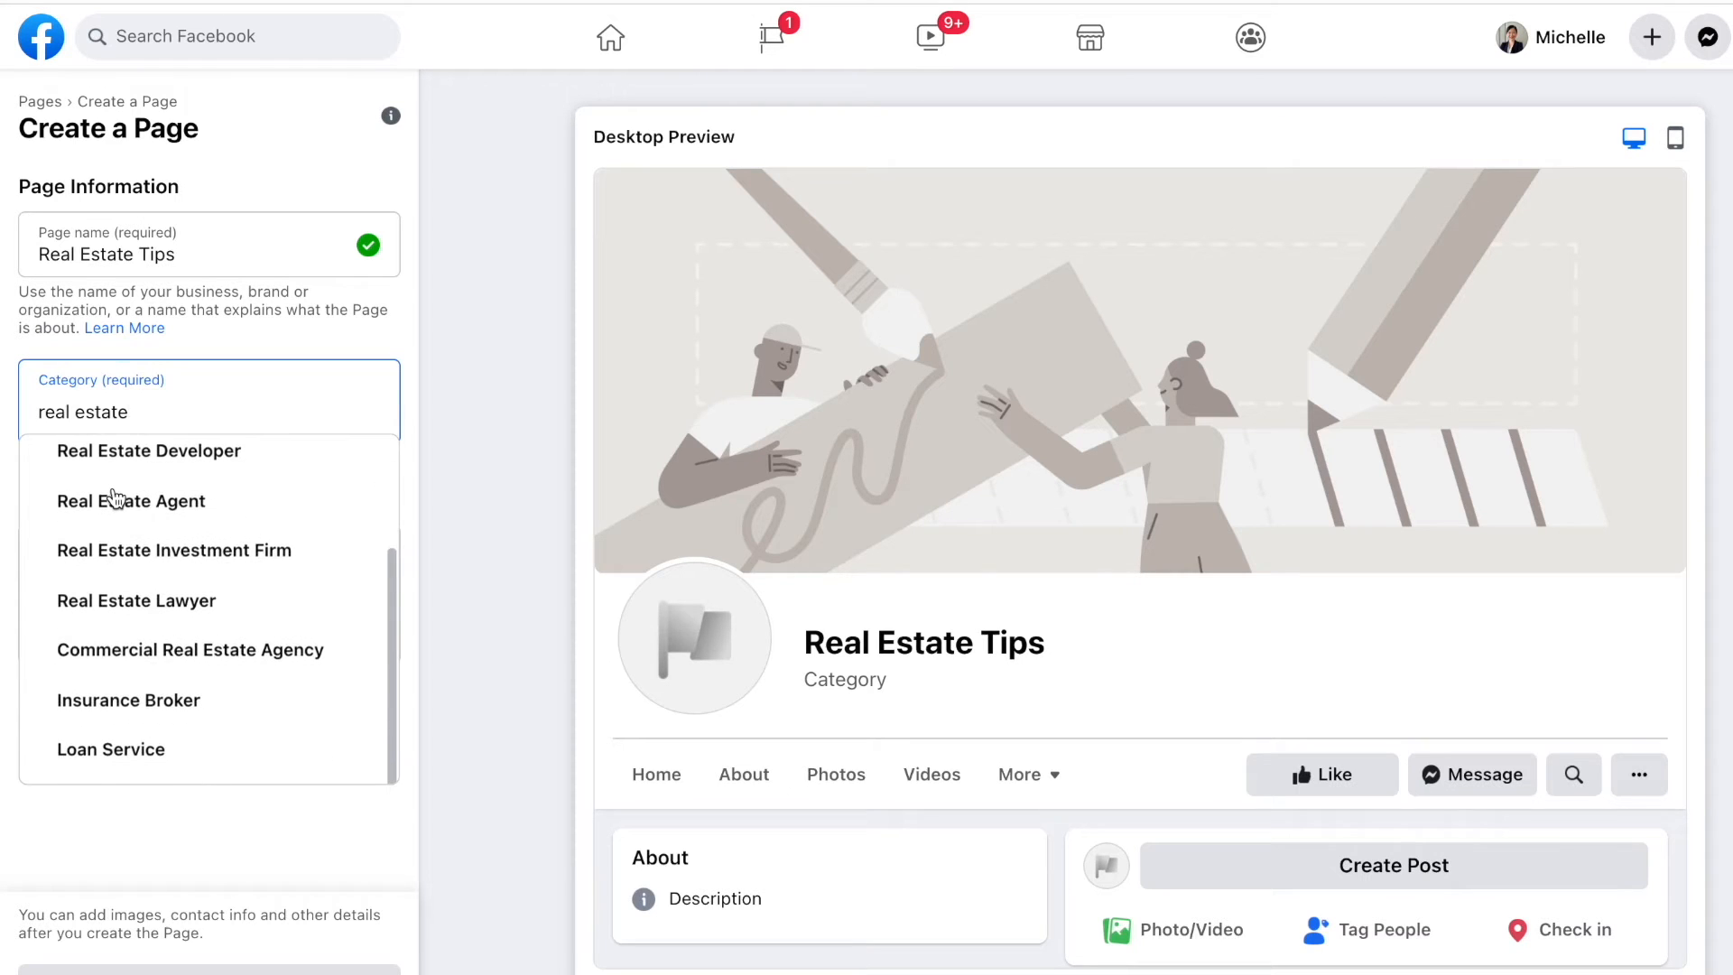
scroll(116, 495, "up", 4)
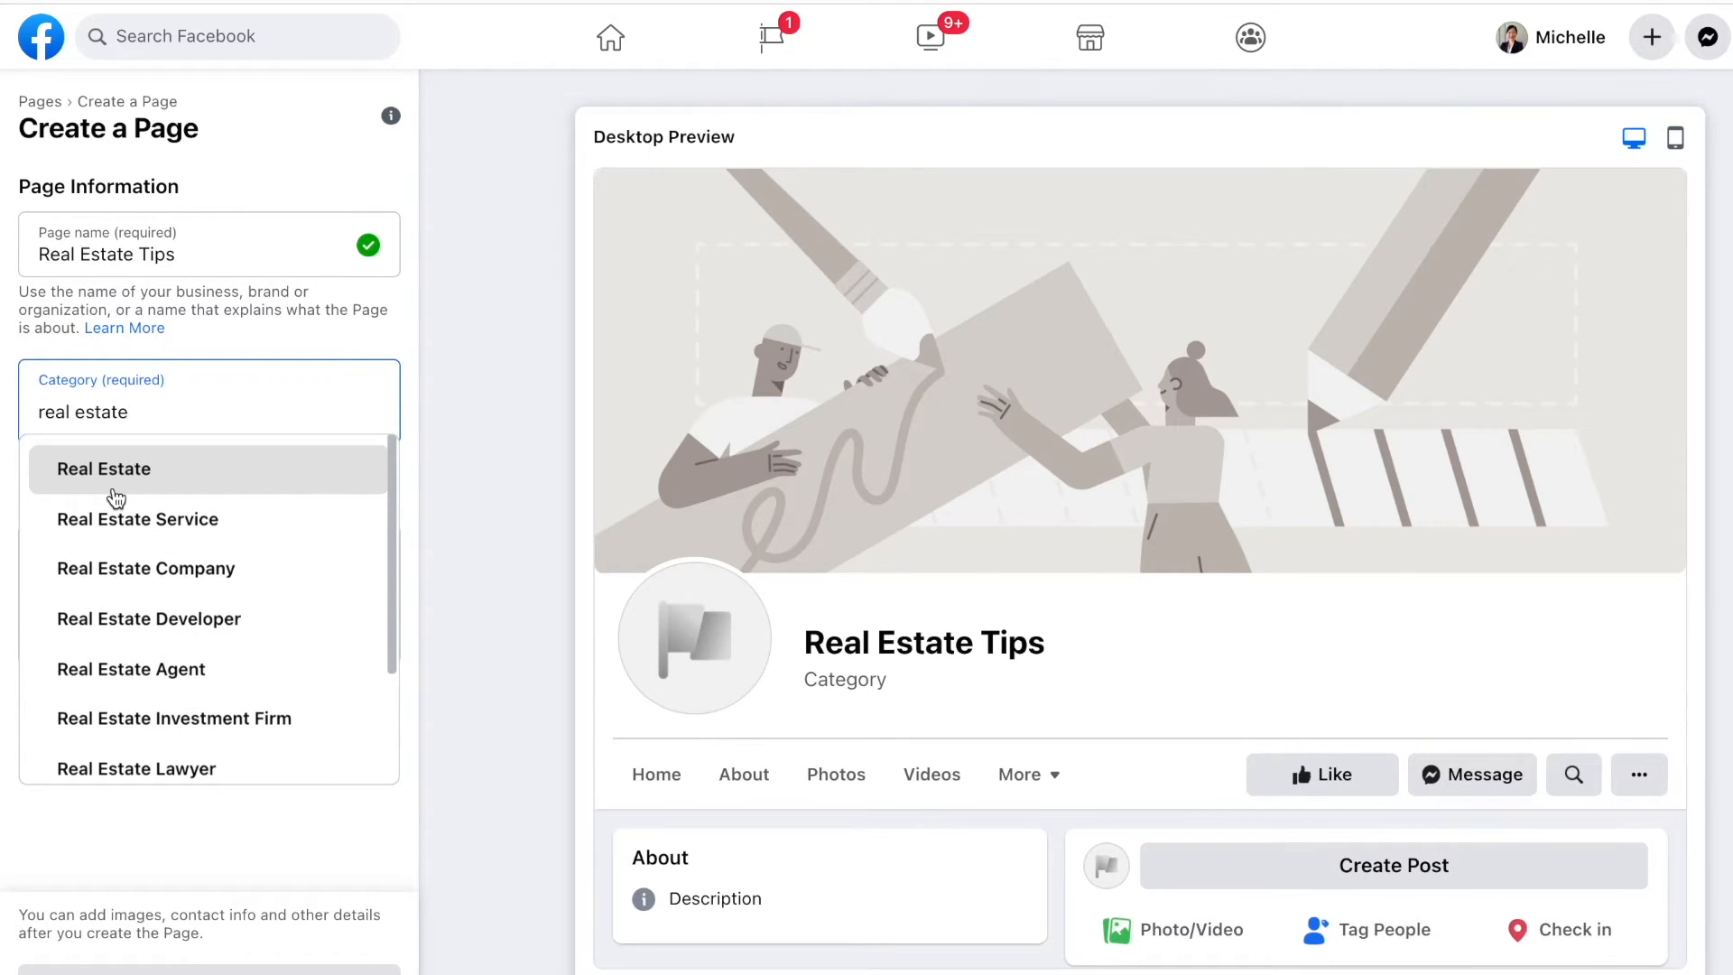
key("ctrl+a")
type("website")
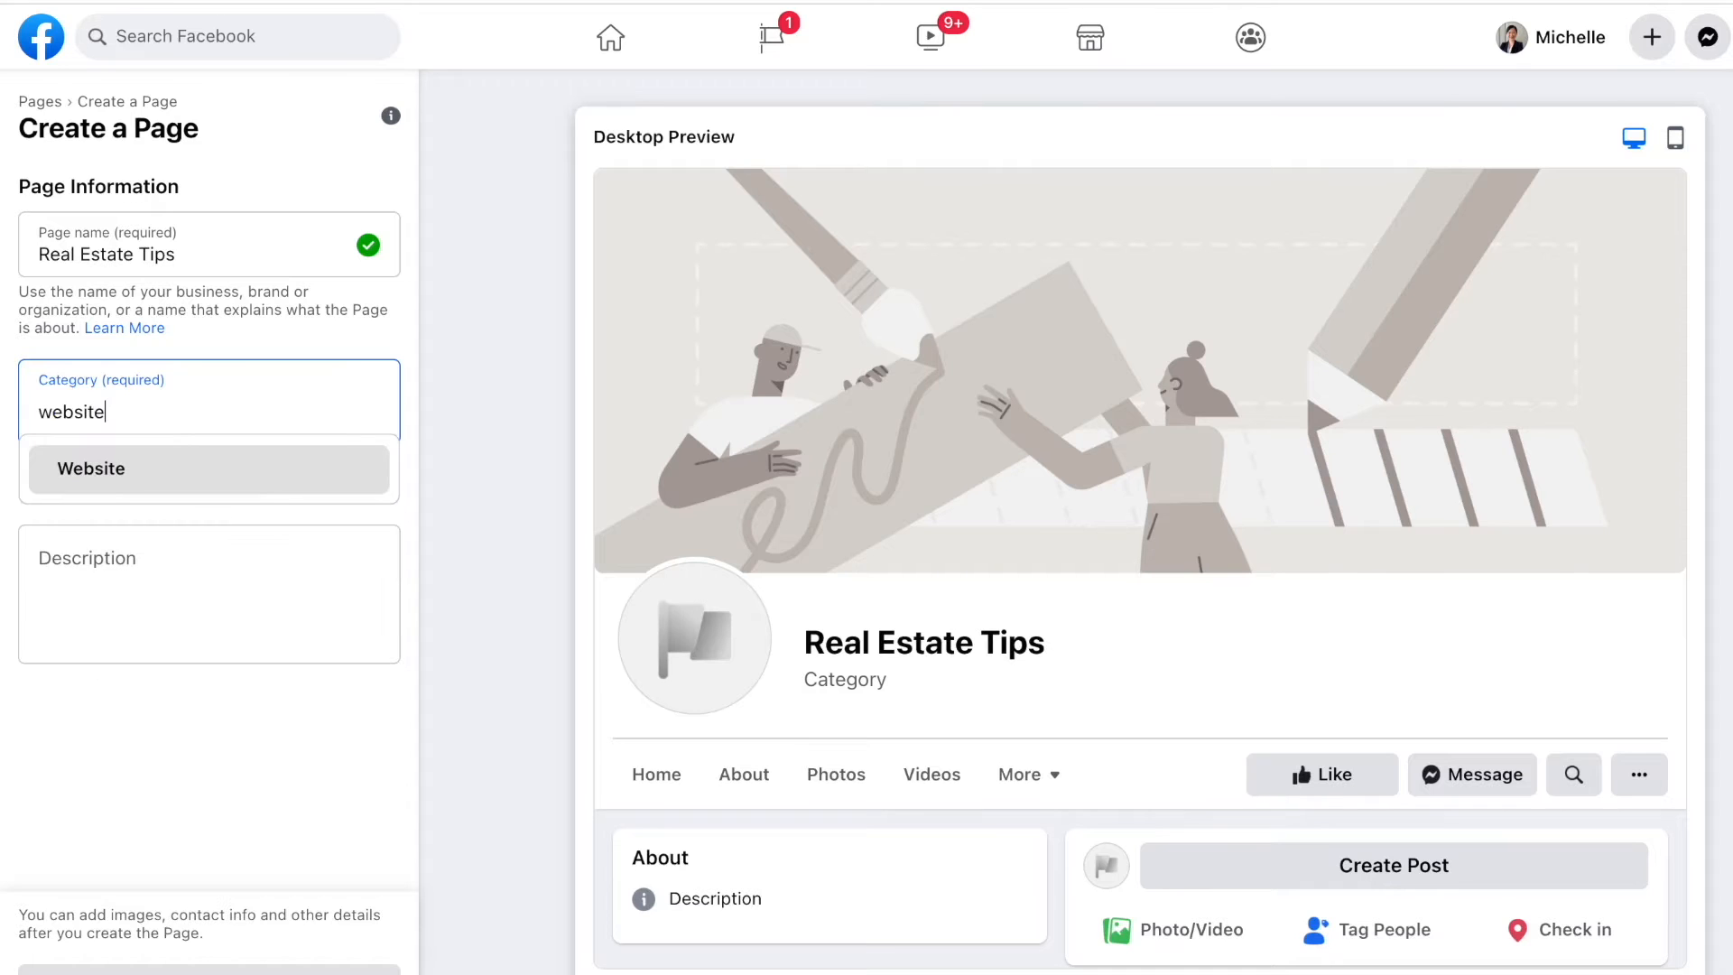
scroll(127, 578, "down", 3)
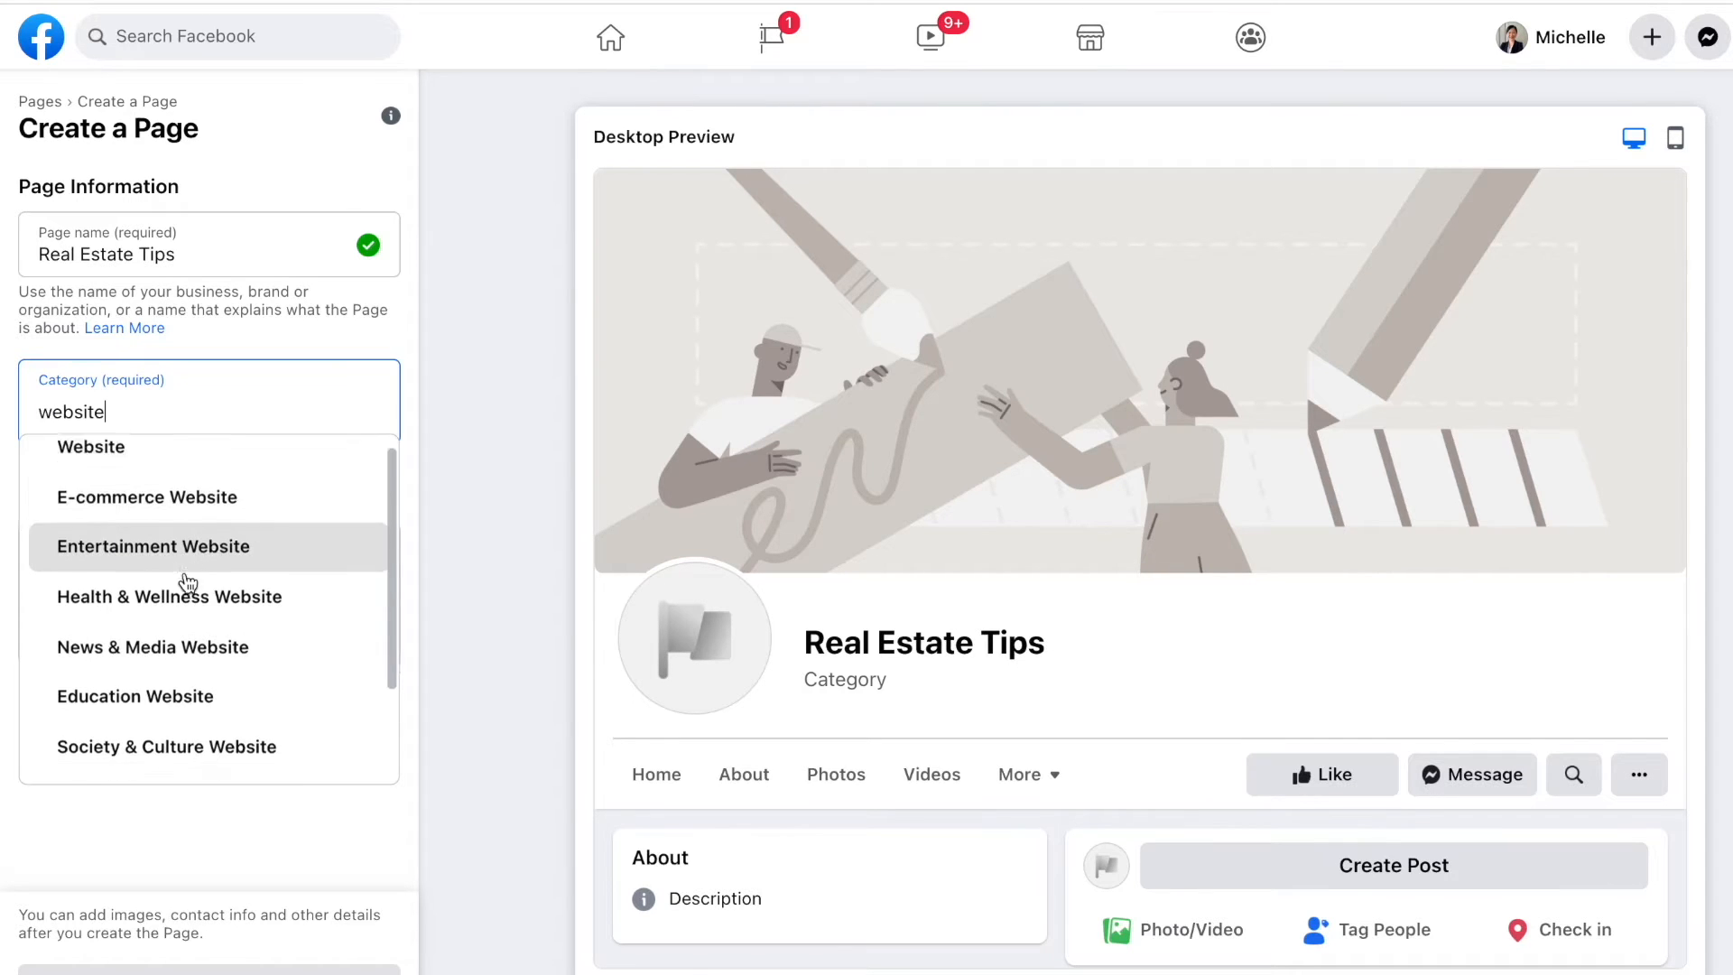
left_click(187, 577)
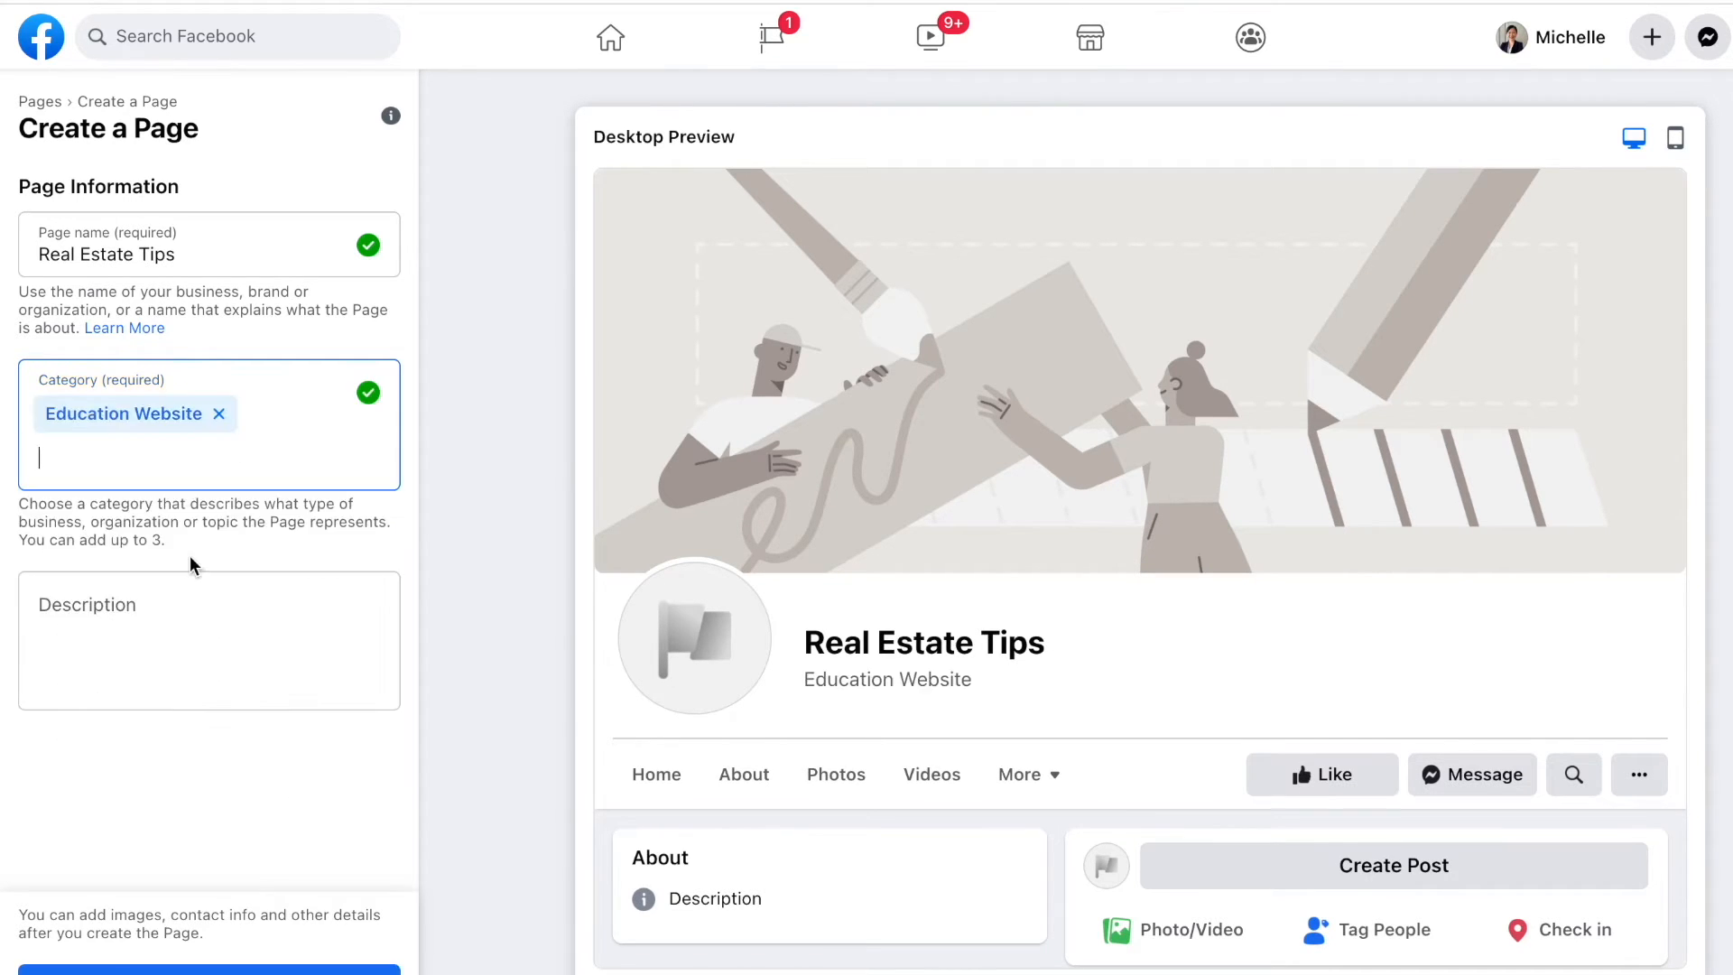
Step: After trying a 'blog' search, add Website as the second category
type("blog")
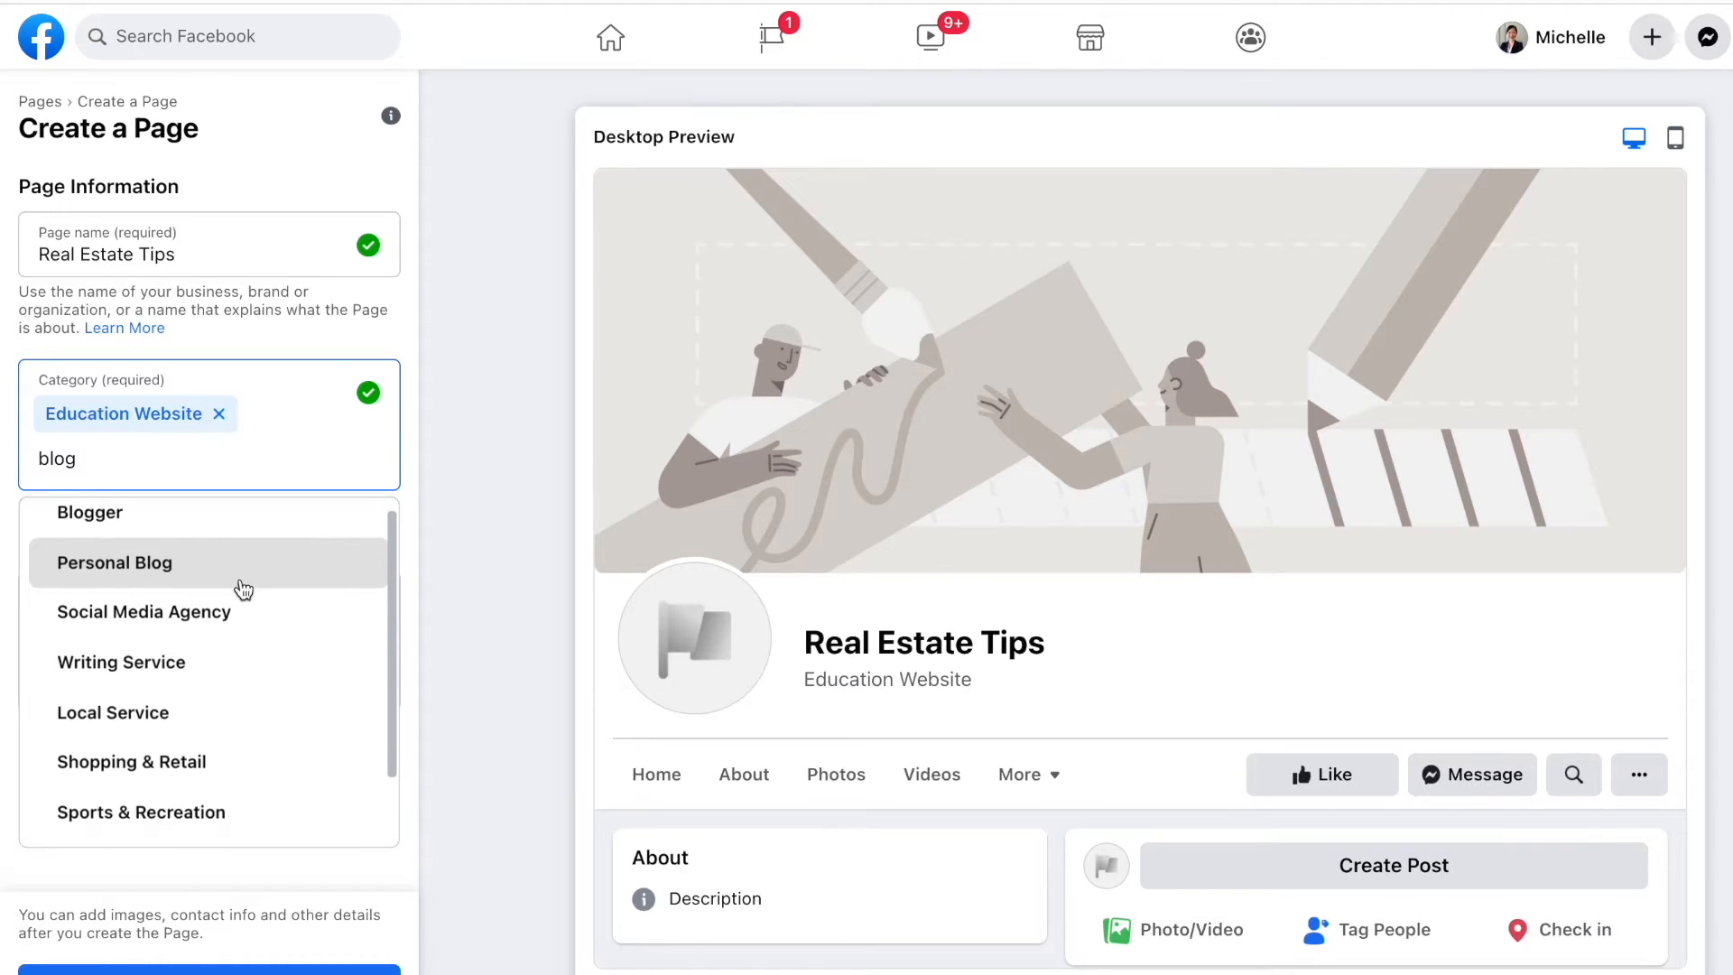
scroll(244, 589, "down", 2)
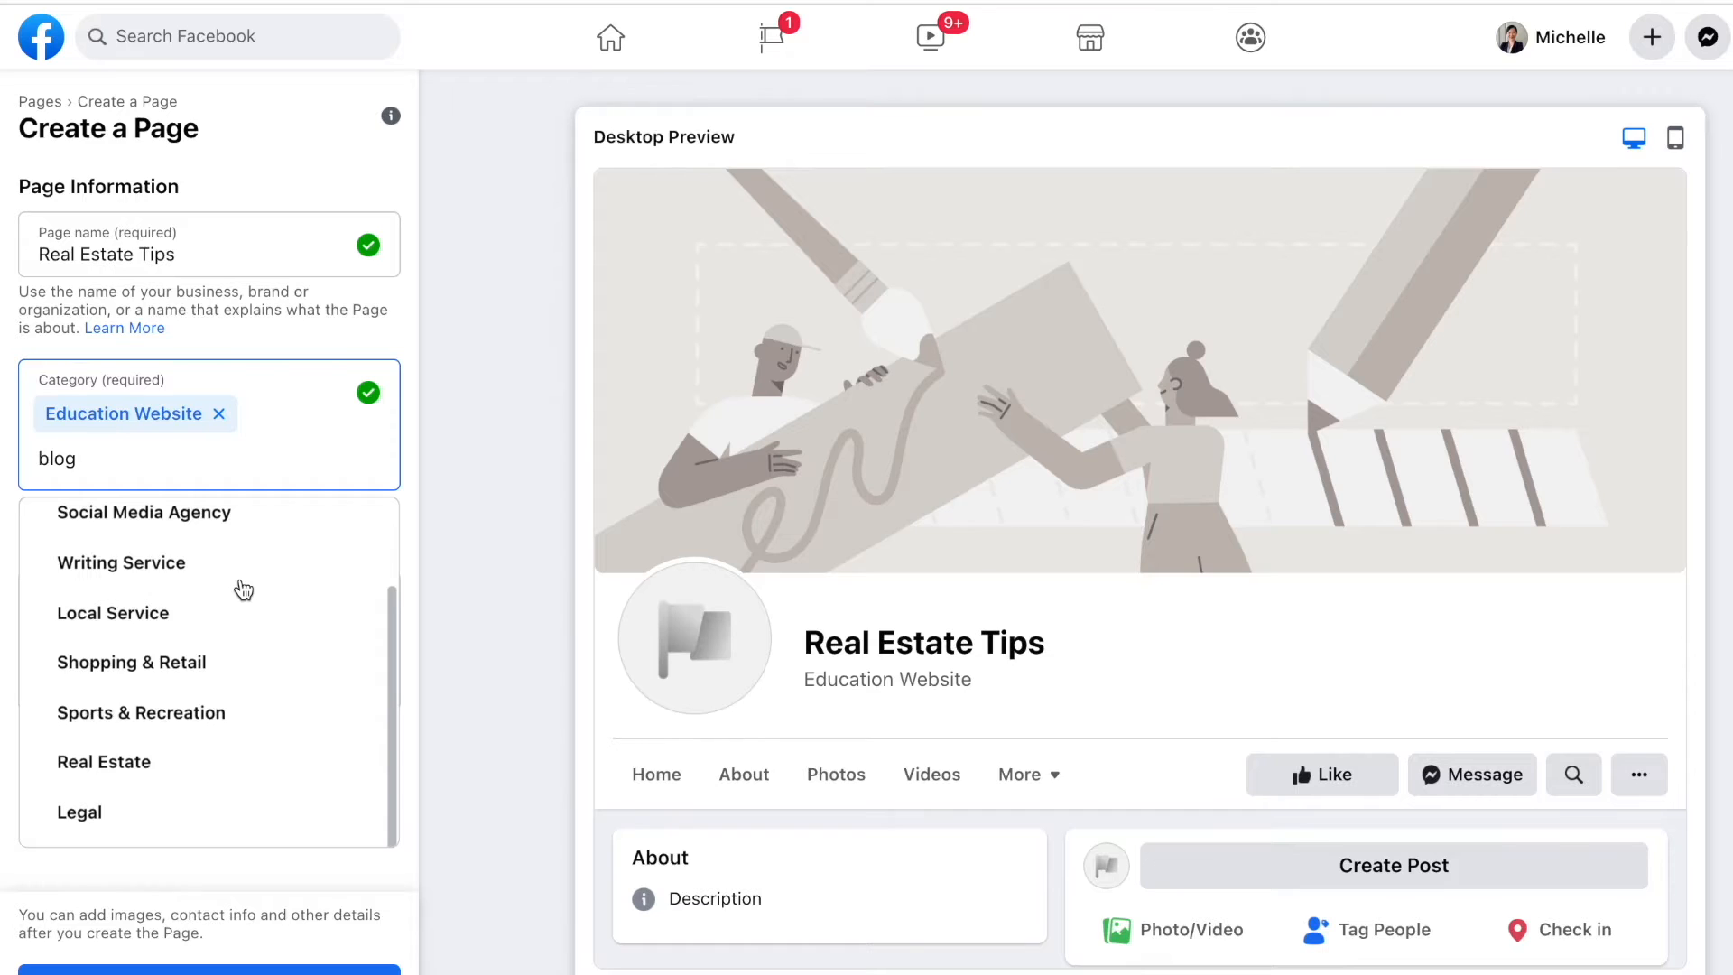
scroll(244, 589, "up", 2)
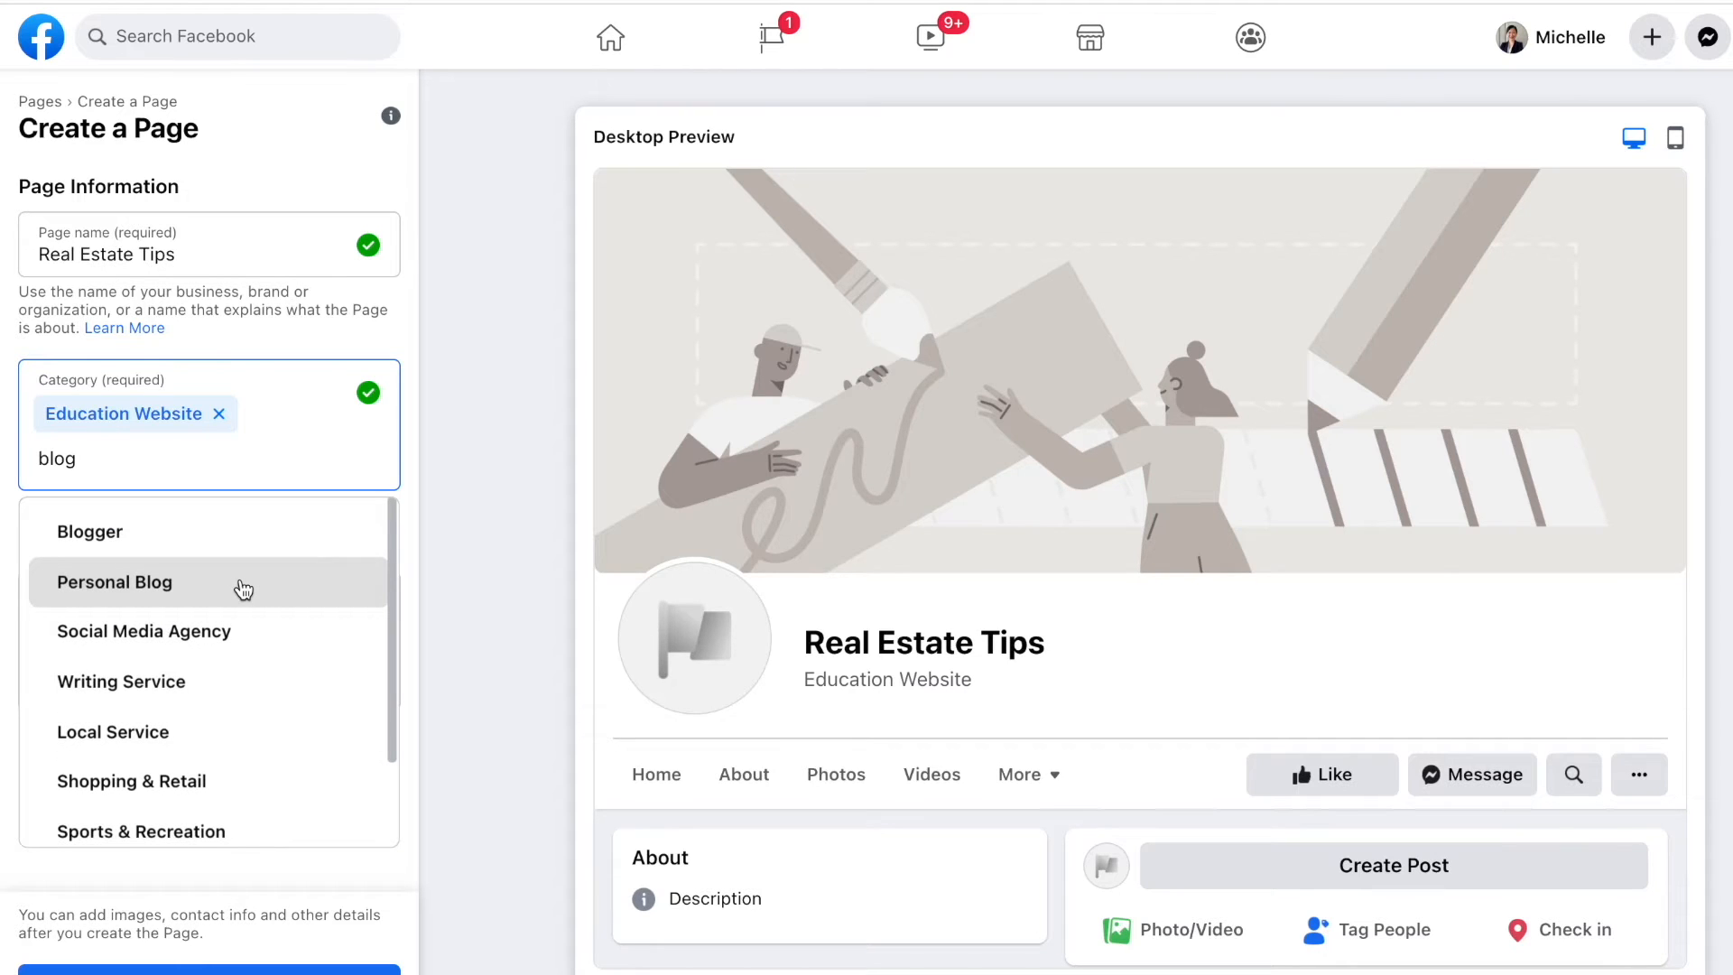
key("BackSpace")
key("BackSpace")
key("BackSpace")
key("BackSpace")
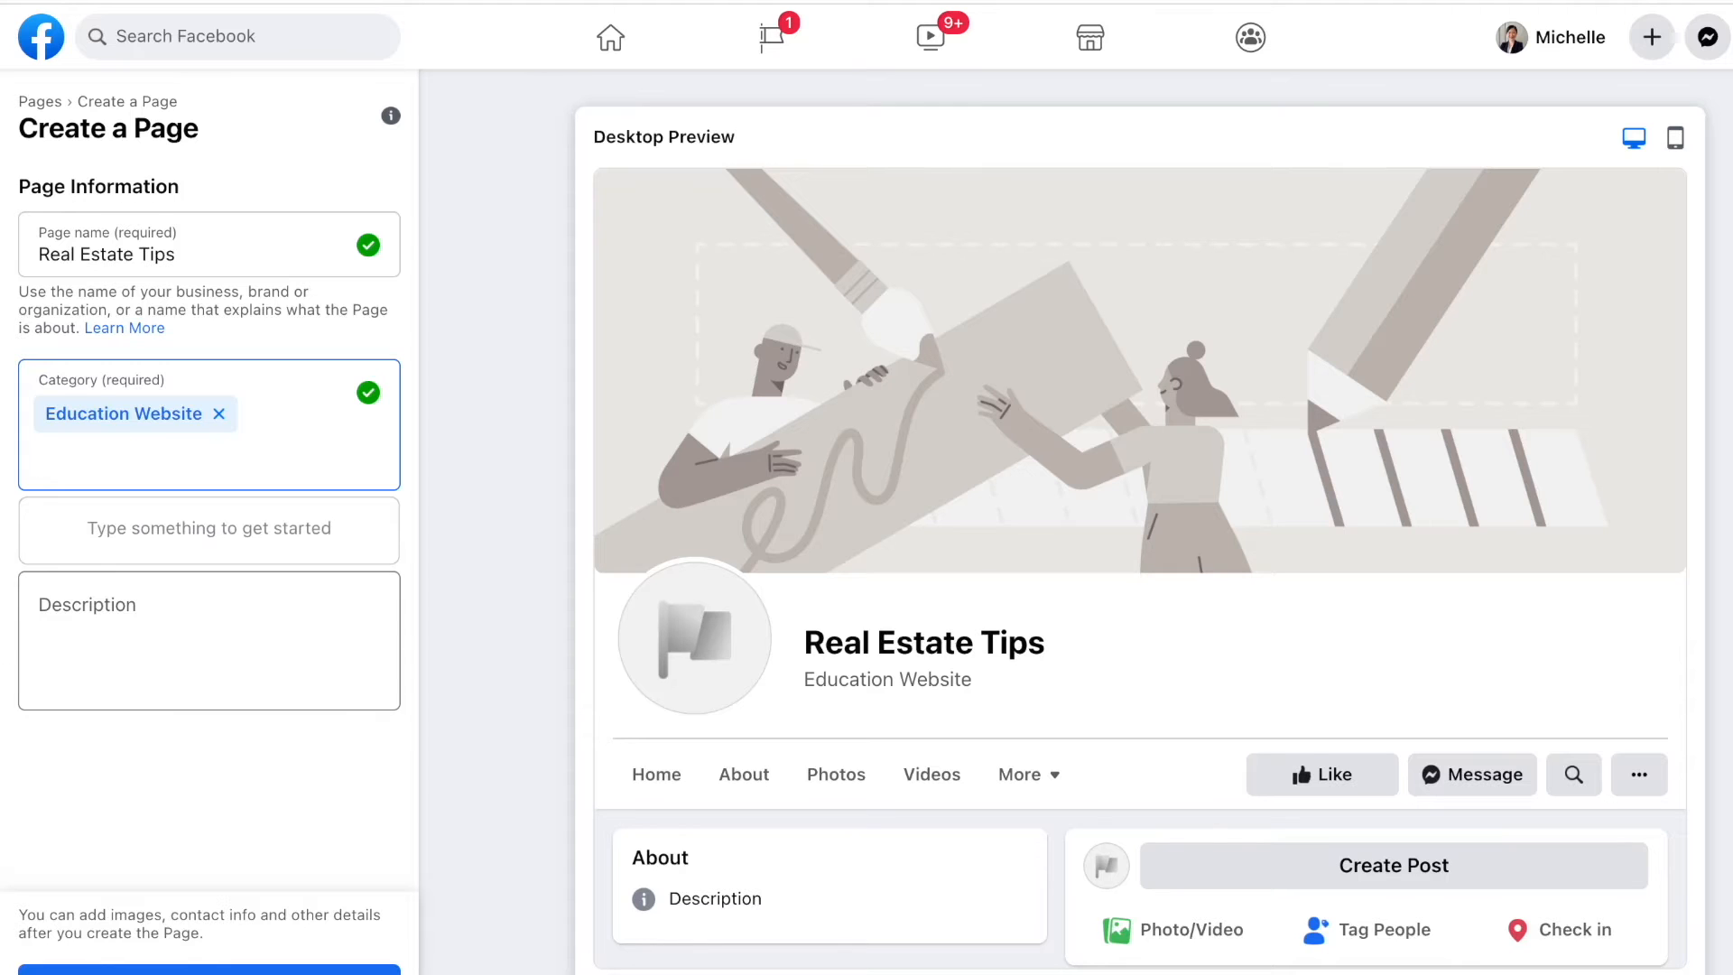
type("w")
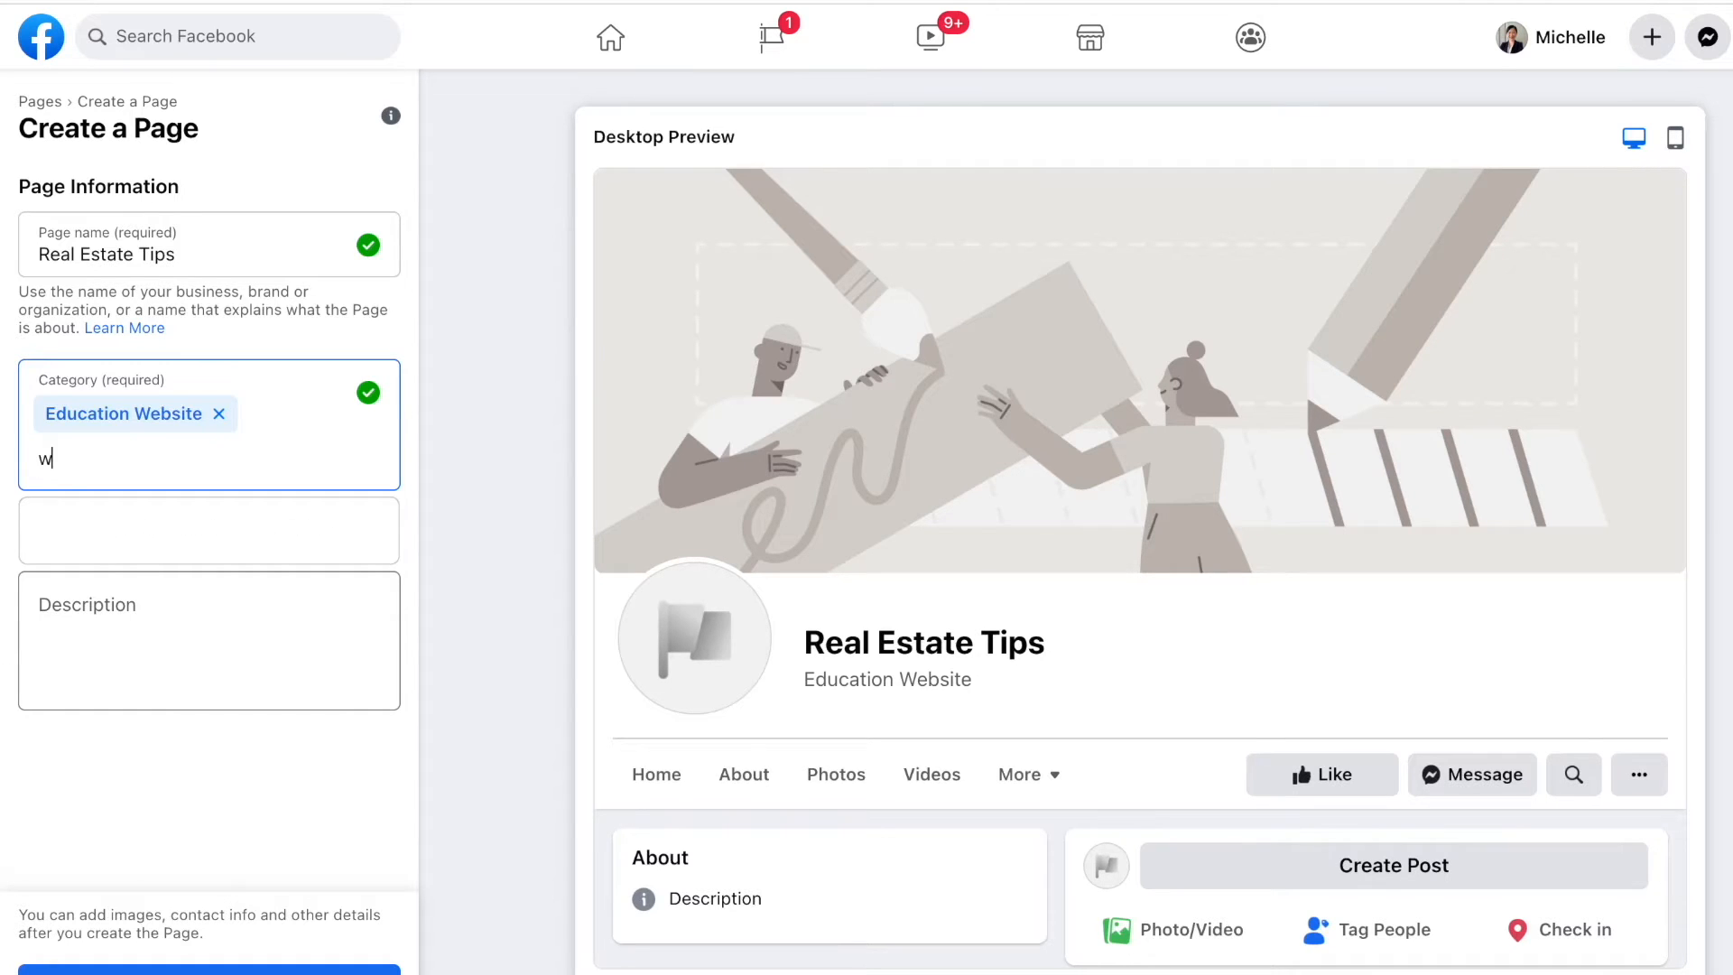
type("ebsite")
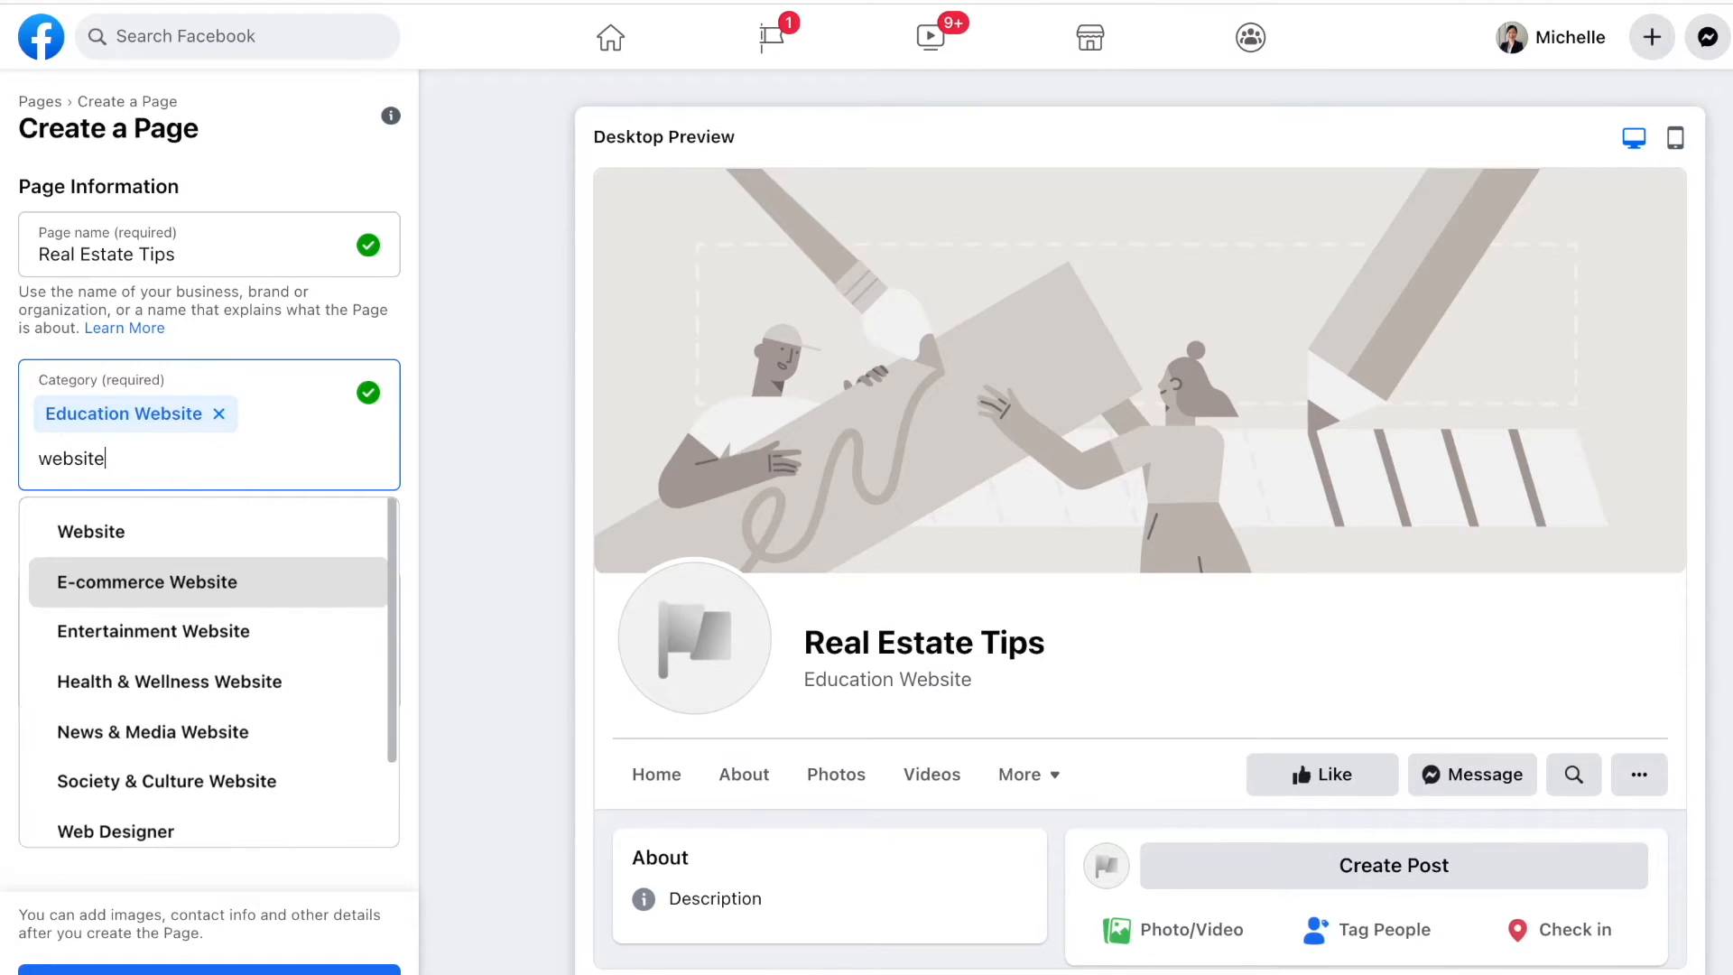
scroll(268, 690, "down", 2)
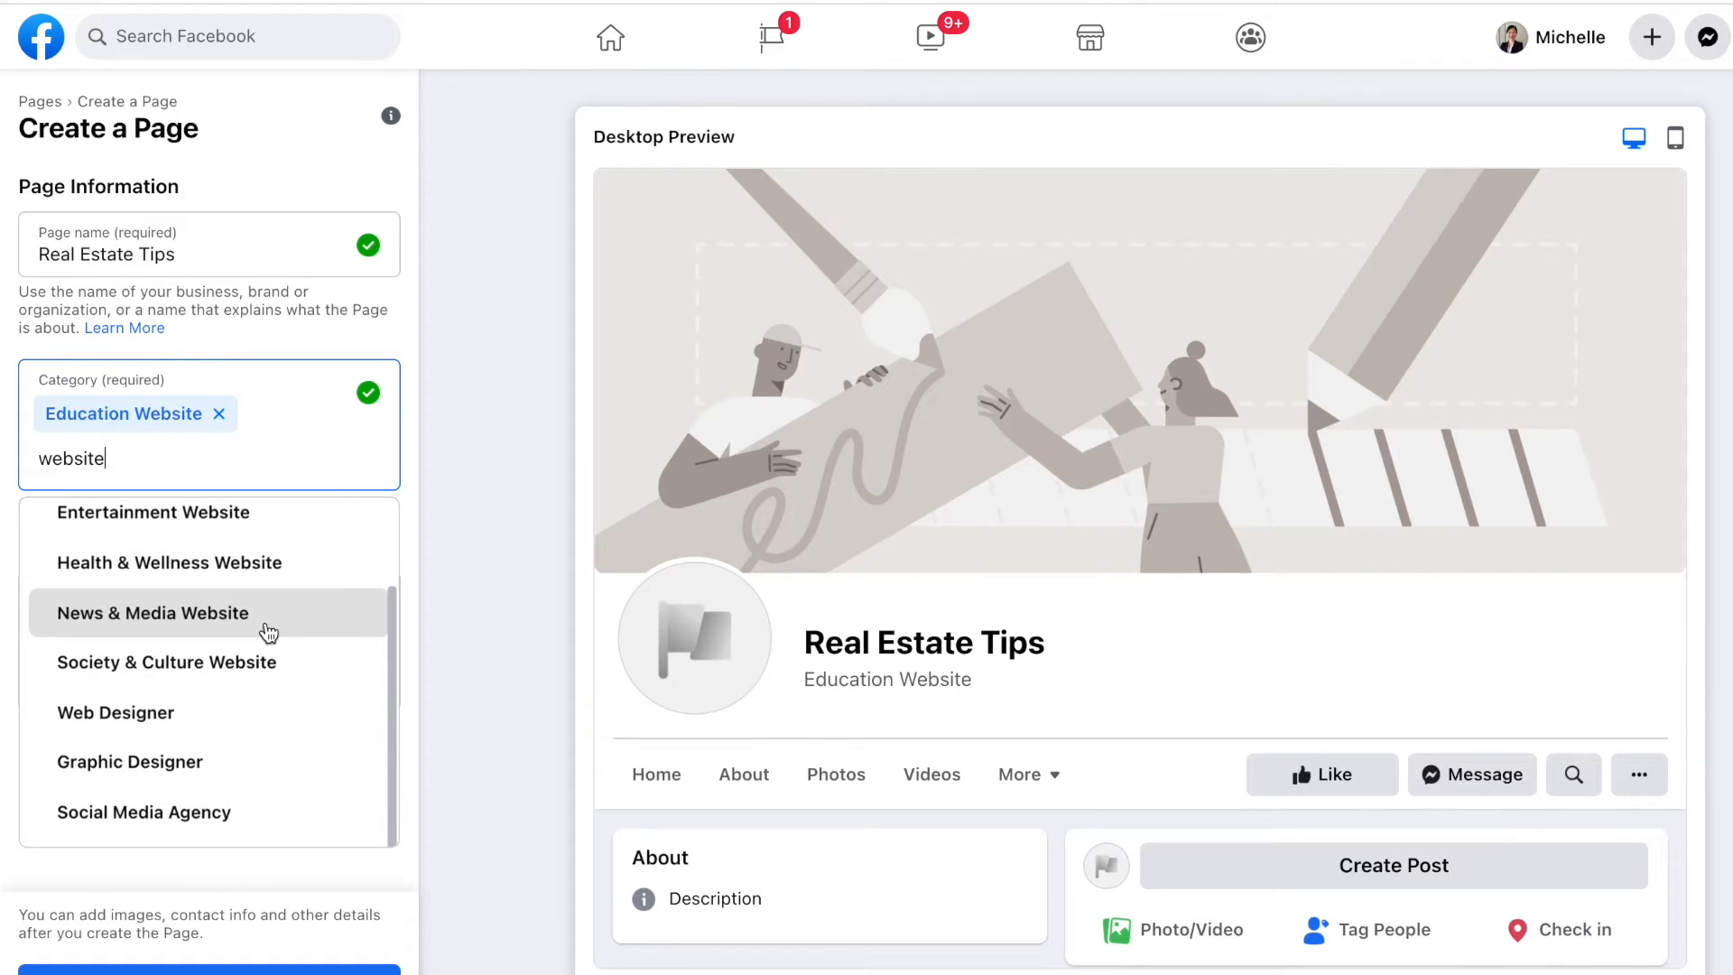
scroll(268, 632, "up", 3)
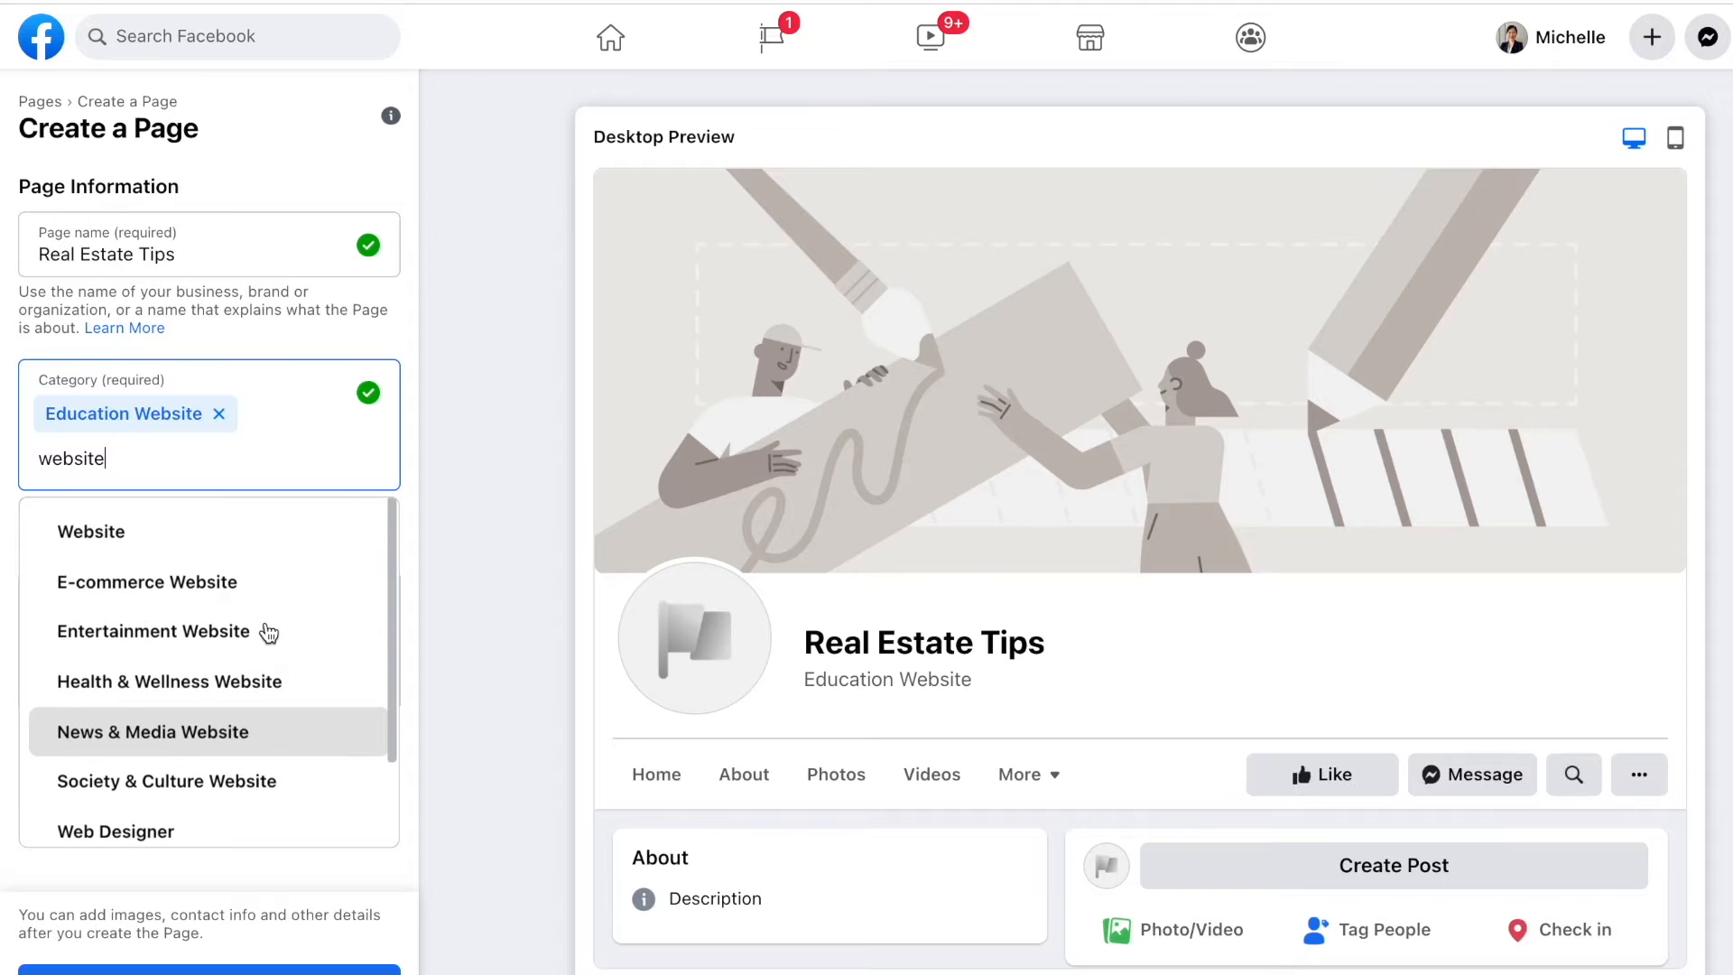
scroll(268, 632, "down", 2)
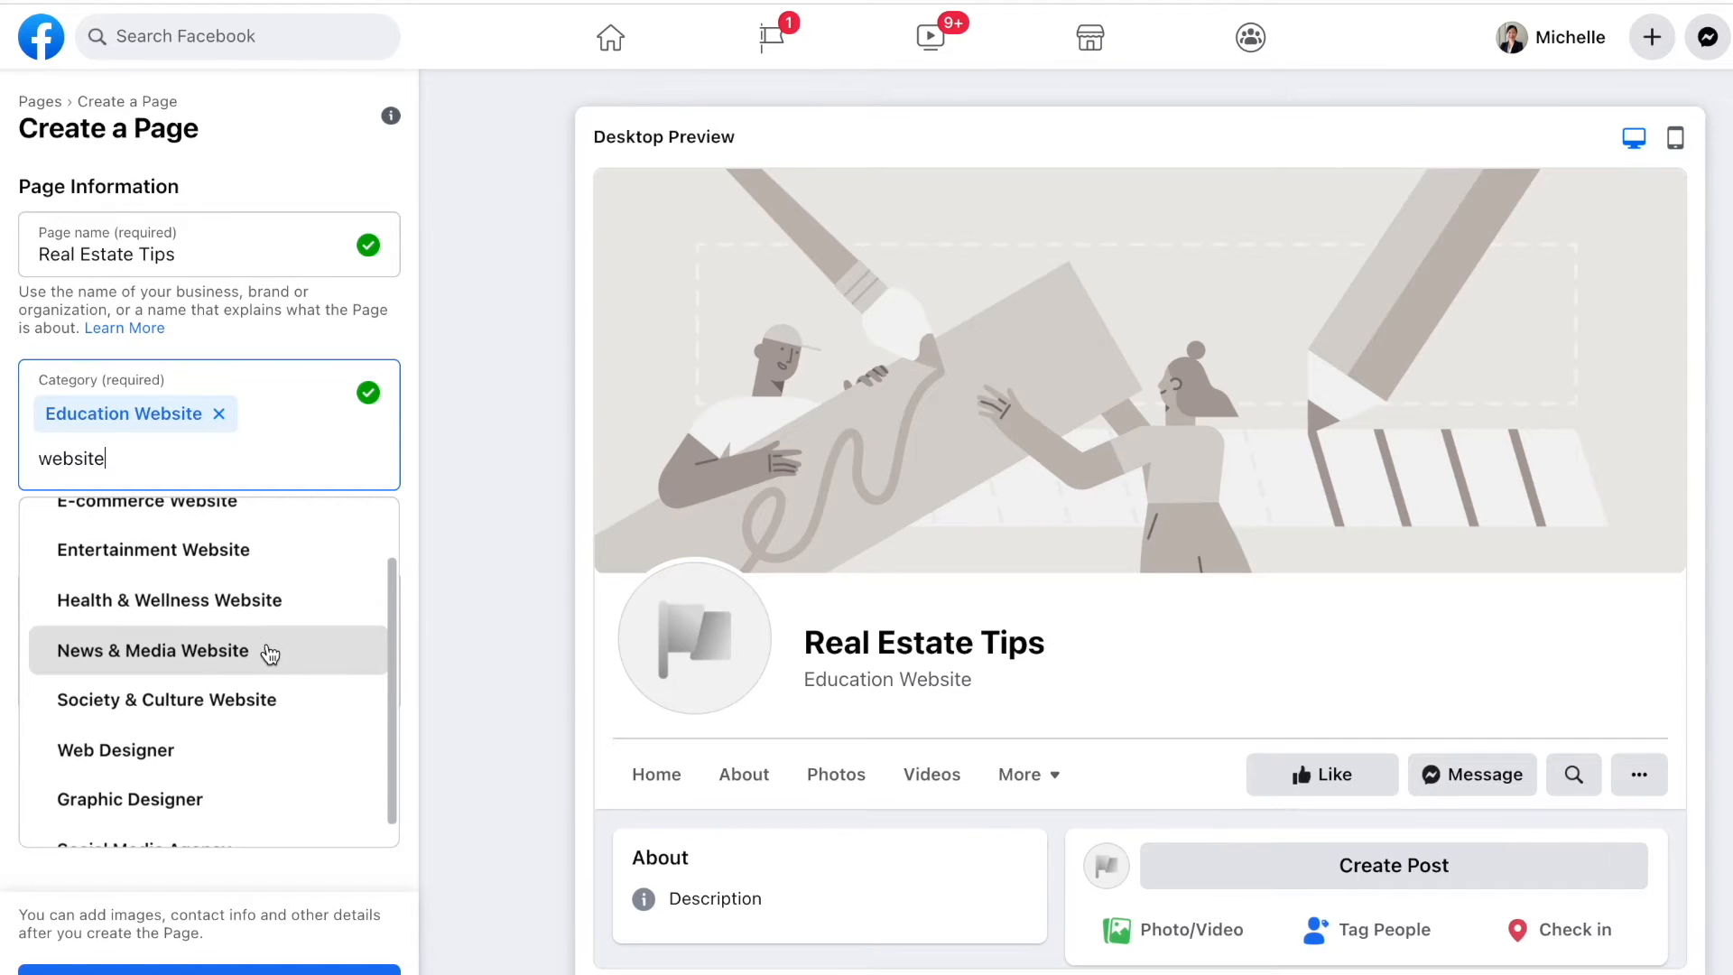
scroll(269, 653, "up", 2)
left_click(277, 554)
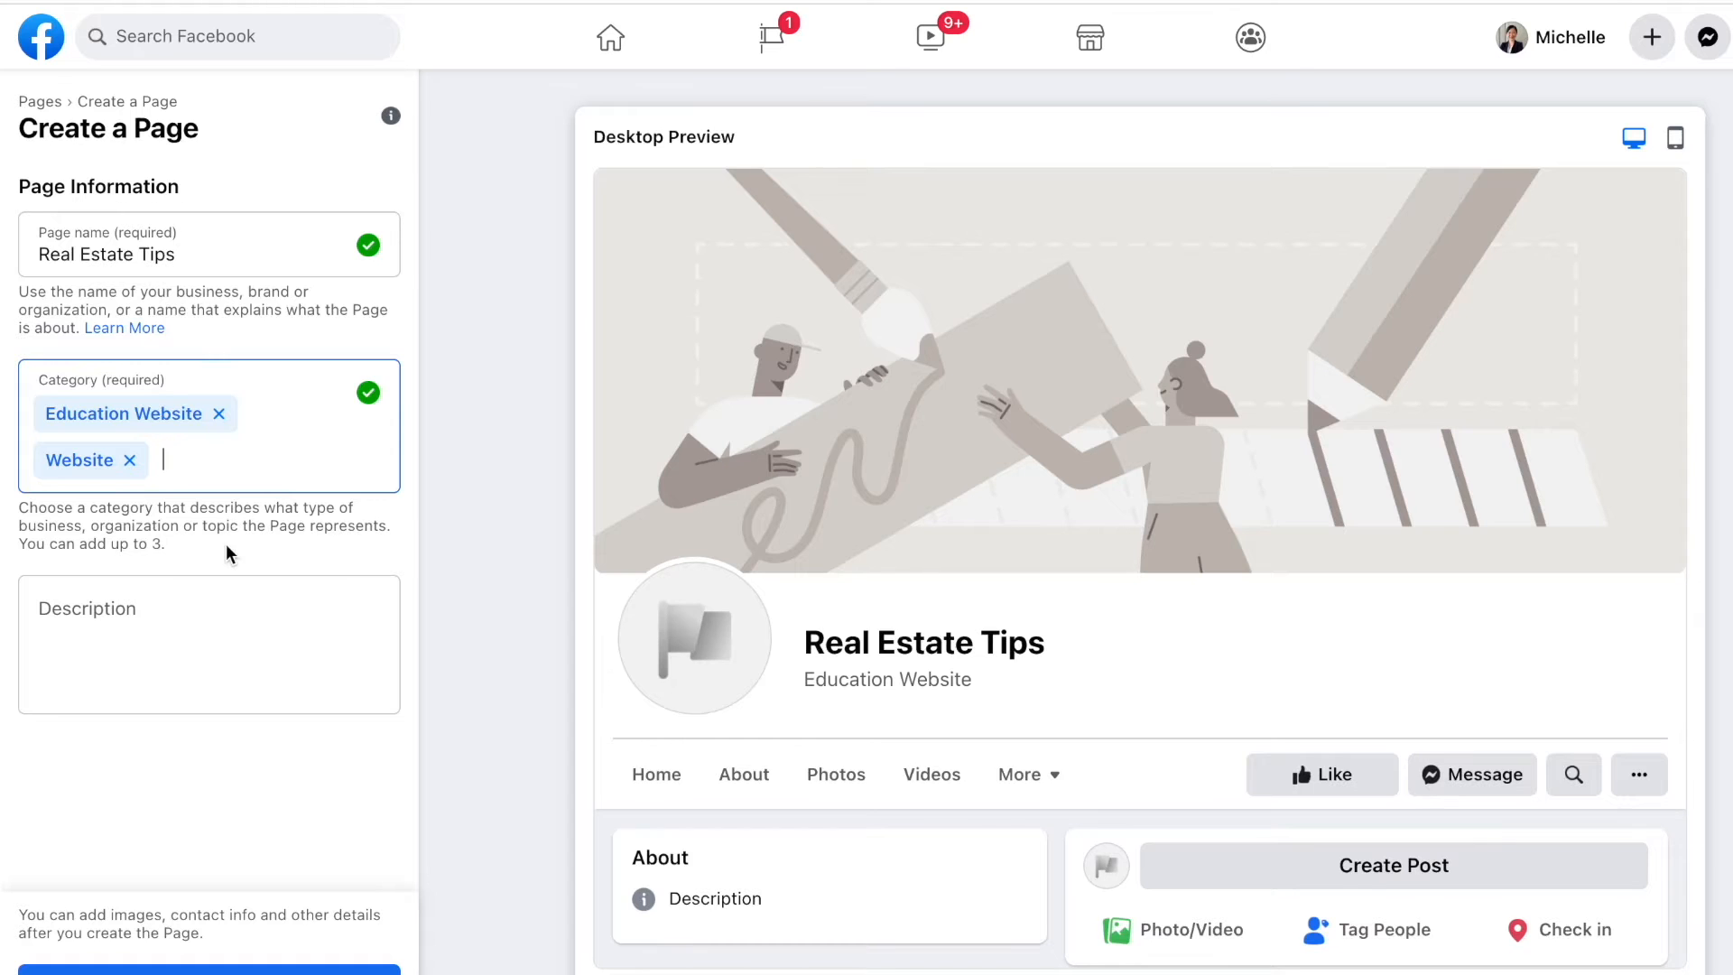
Step: Add News & Media Website as the third category and move to the Description field
type("website")
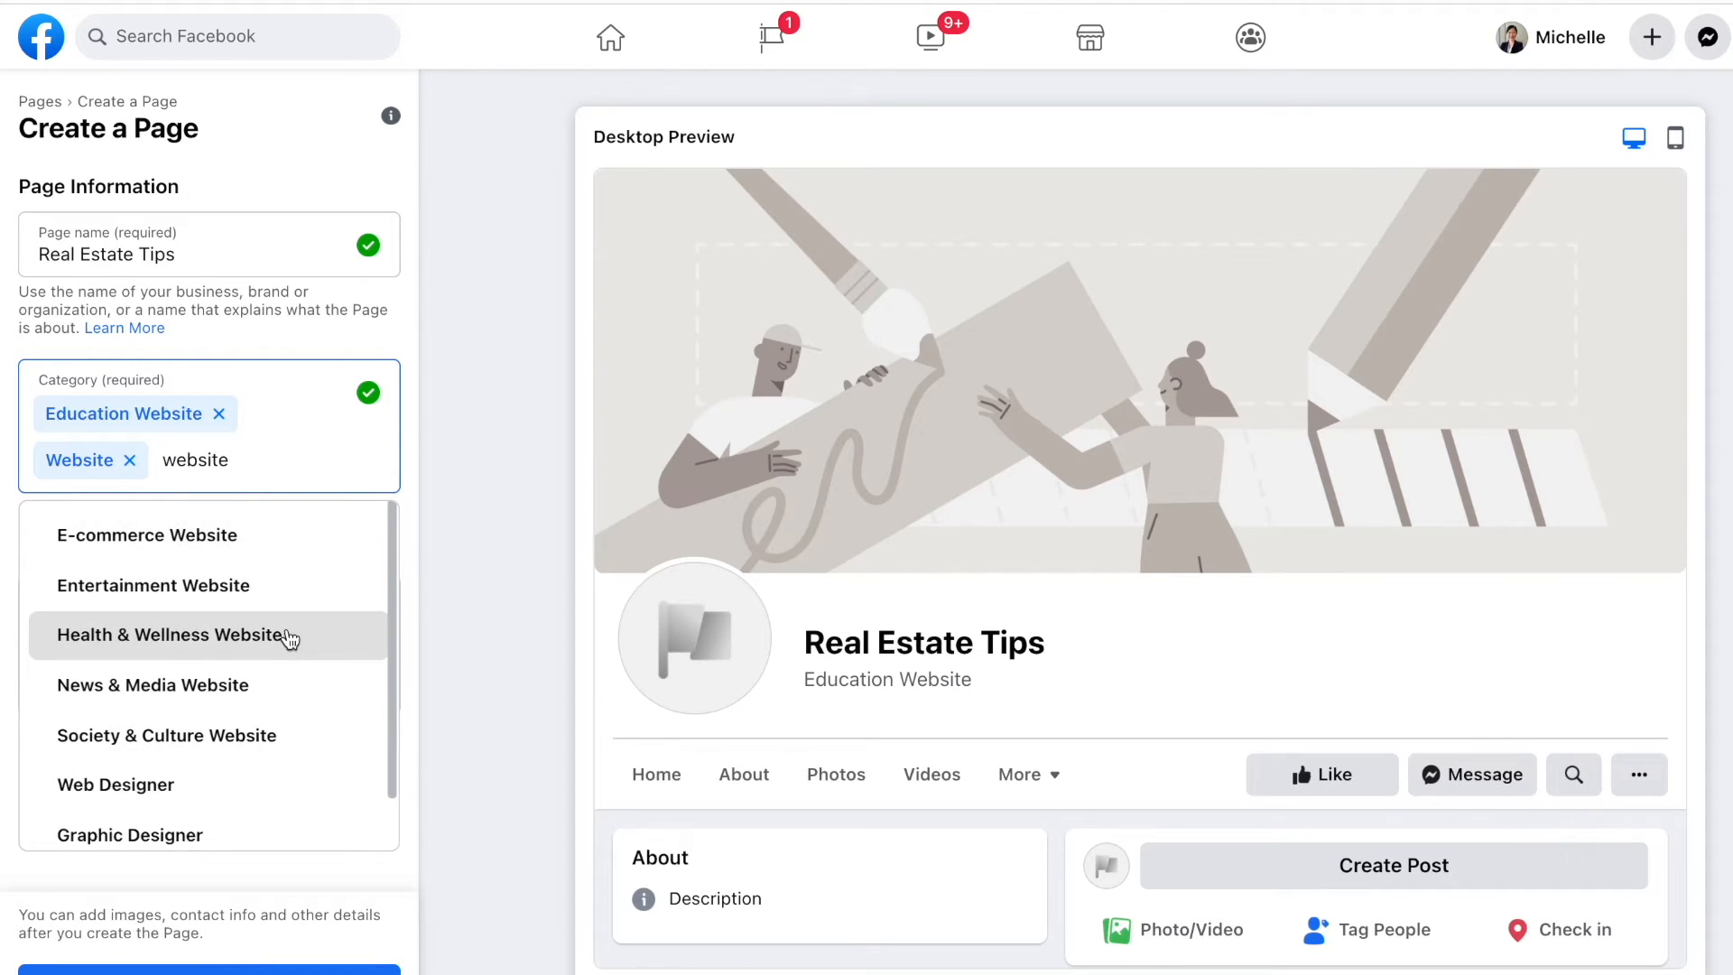
scroll(289, 639, "down", 1)
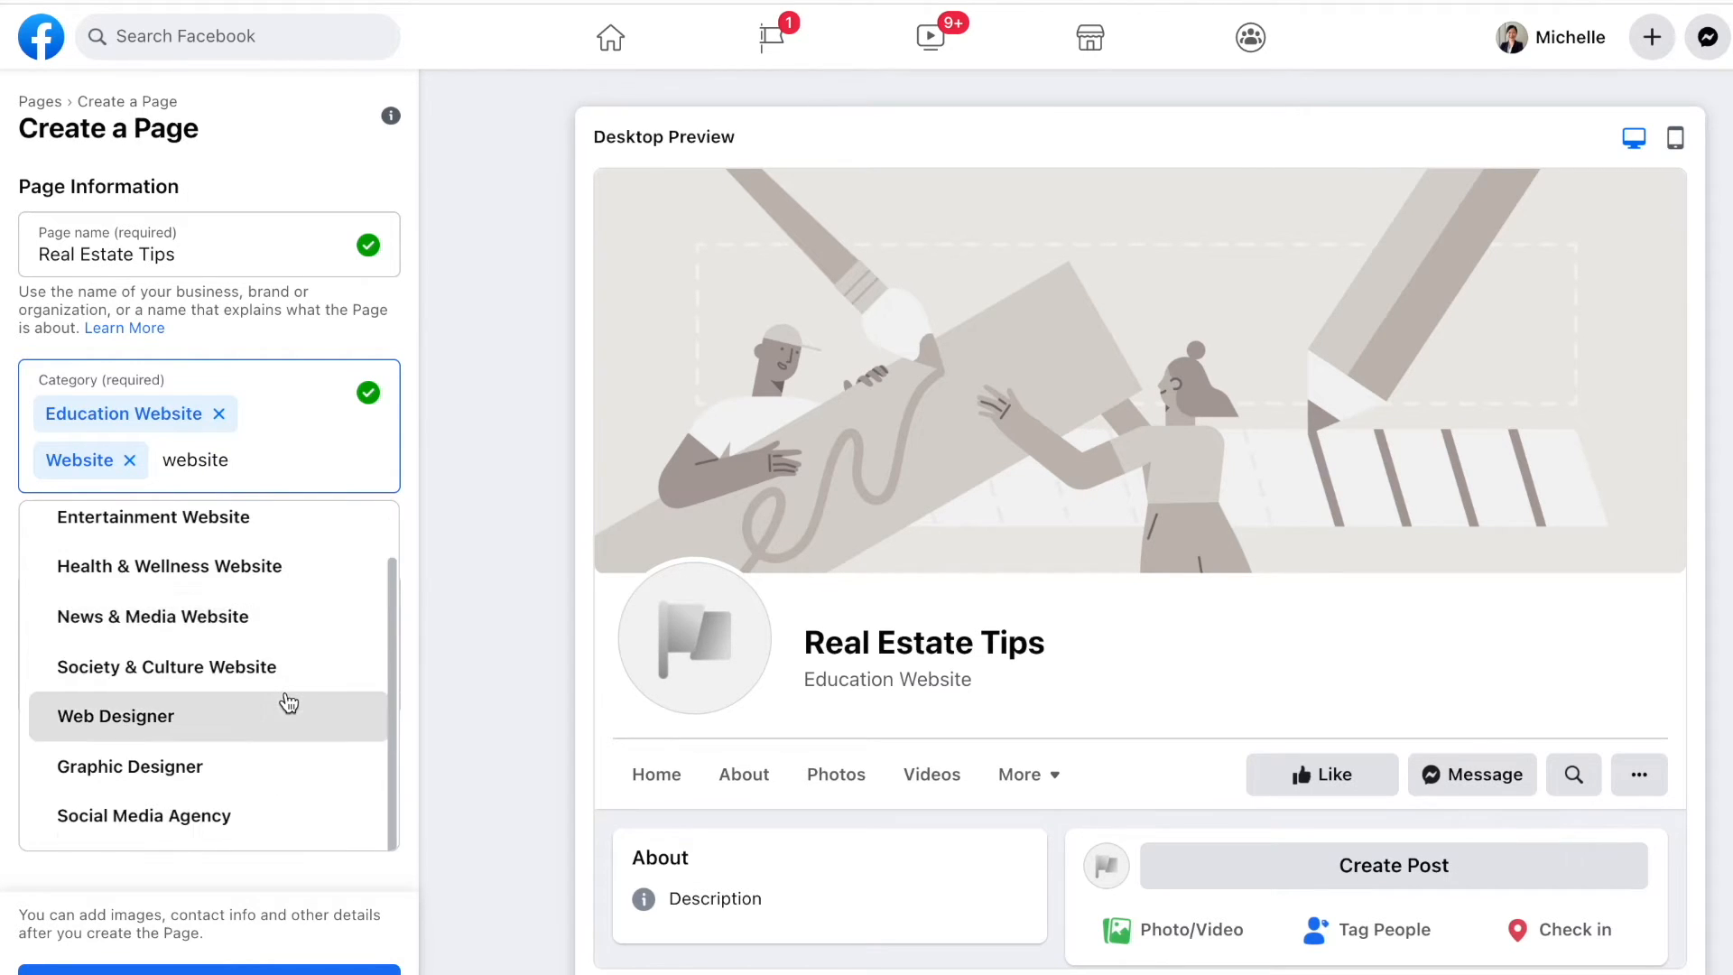
left_click(283, 641)
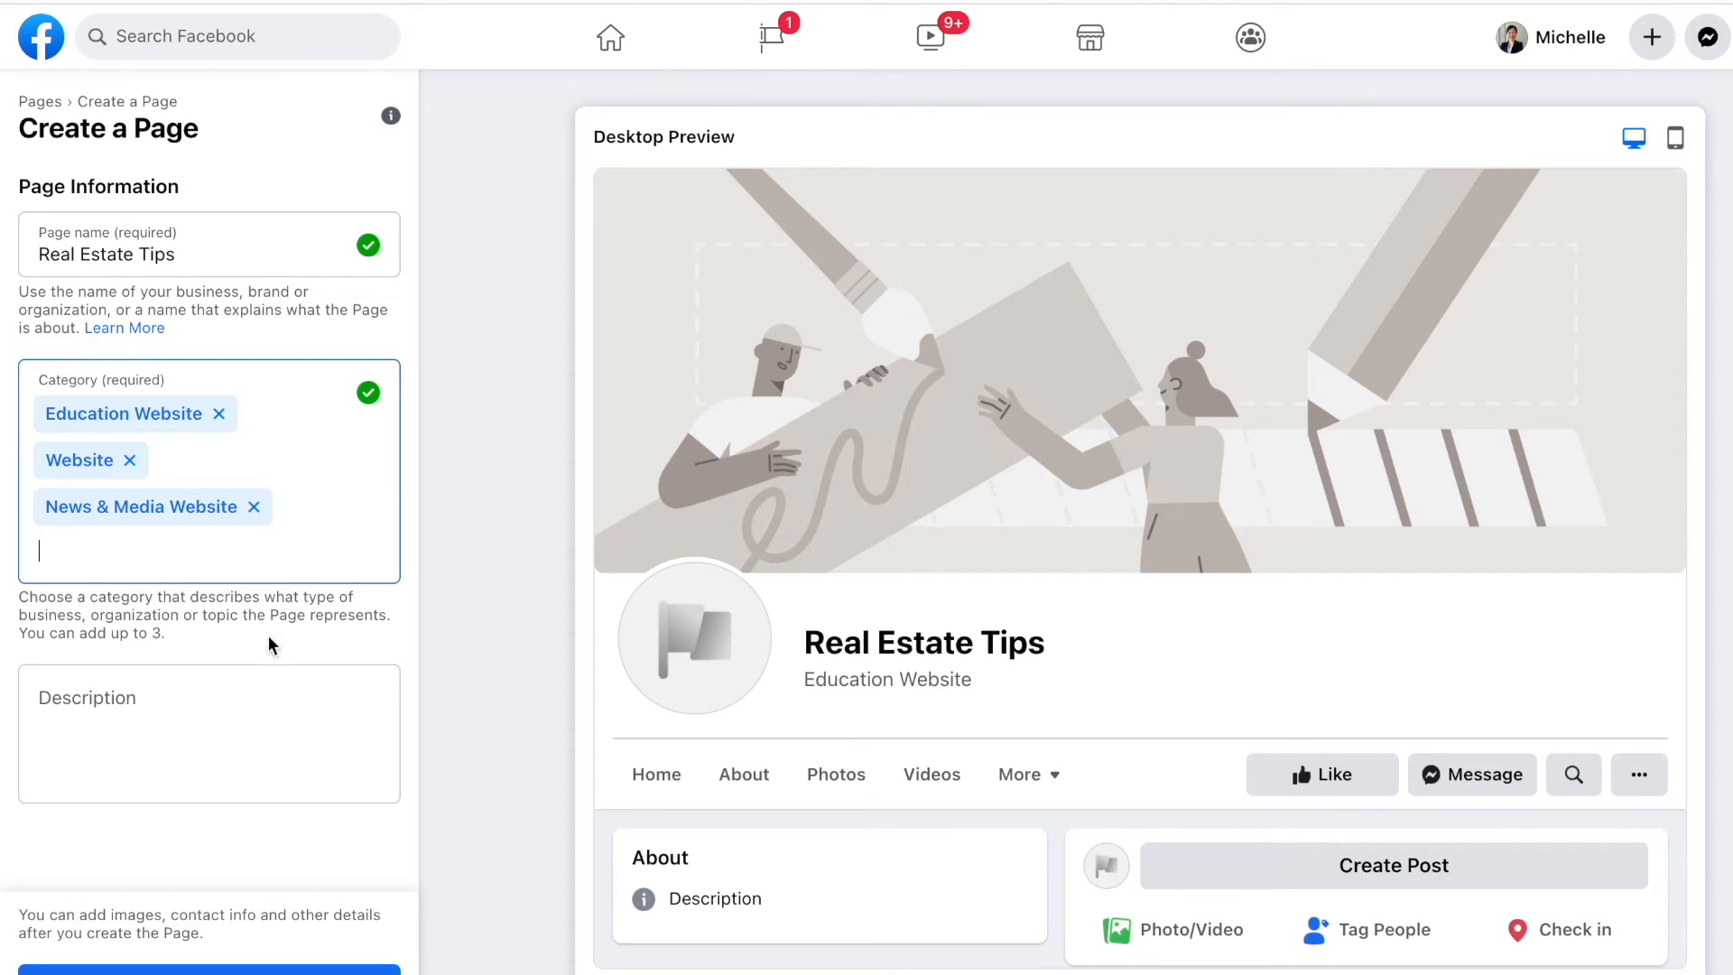
left_click(174, 716)
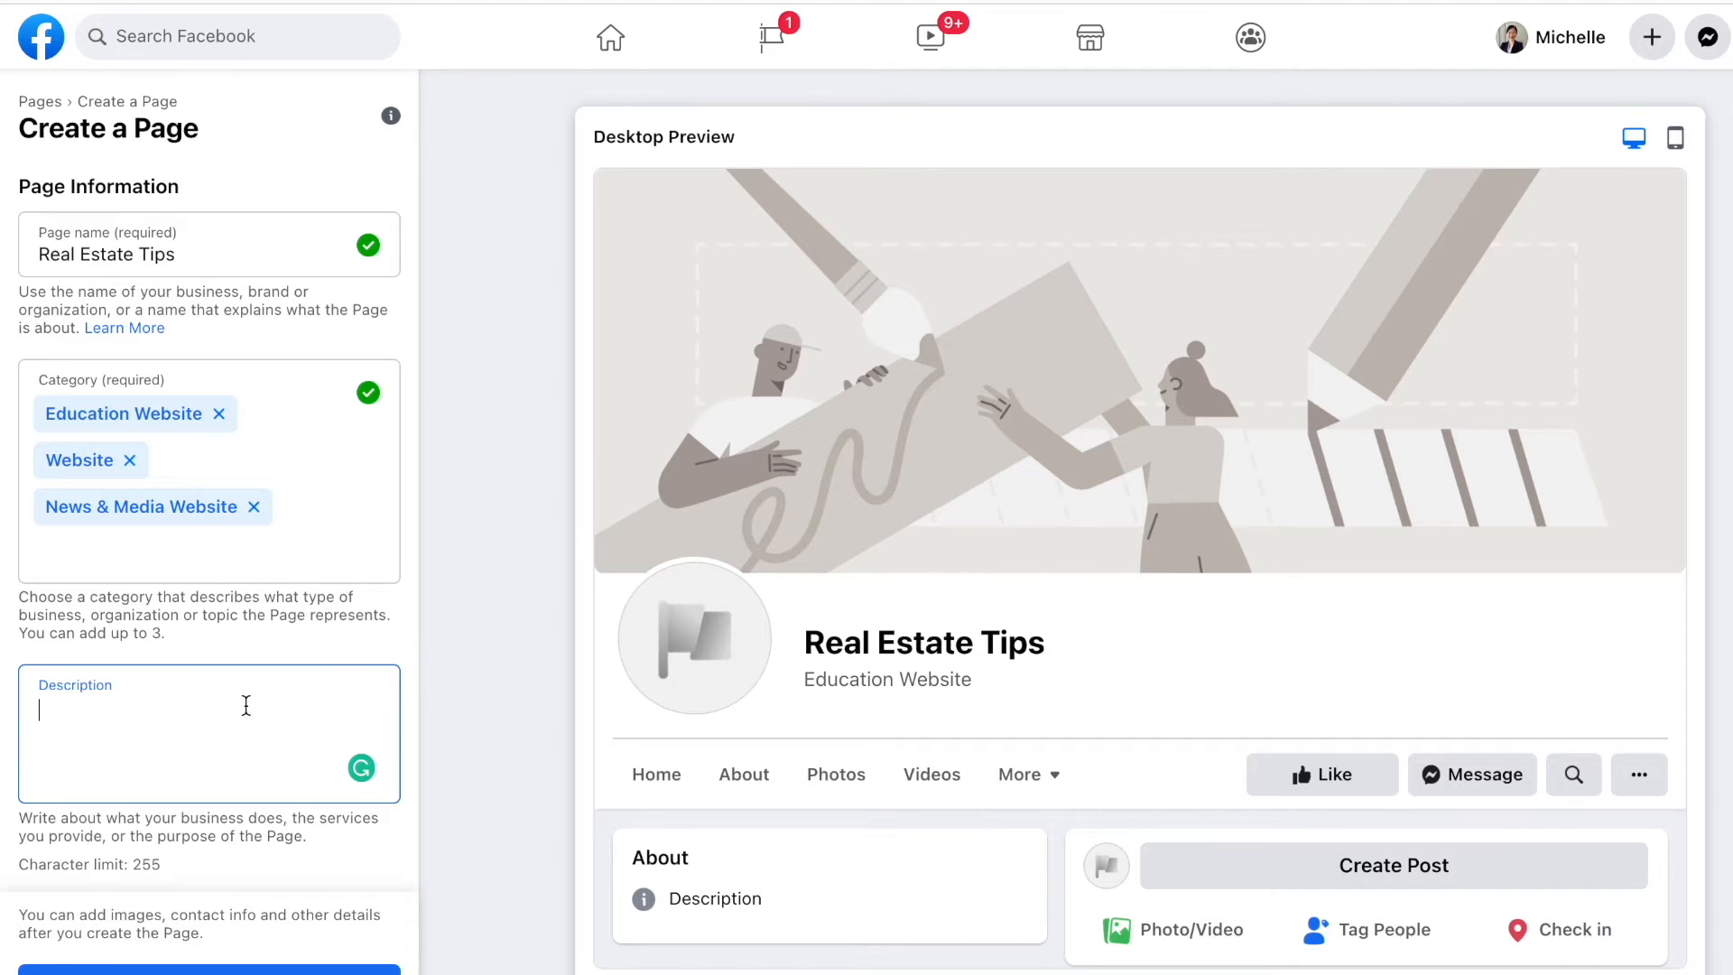
Step: Write a description about helping navigate real estate transactions, whether buying or selling a house
type("We're commit")
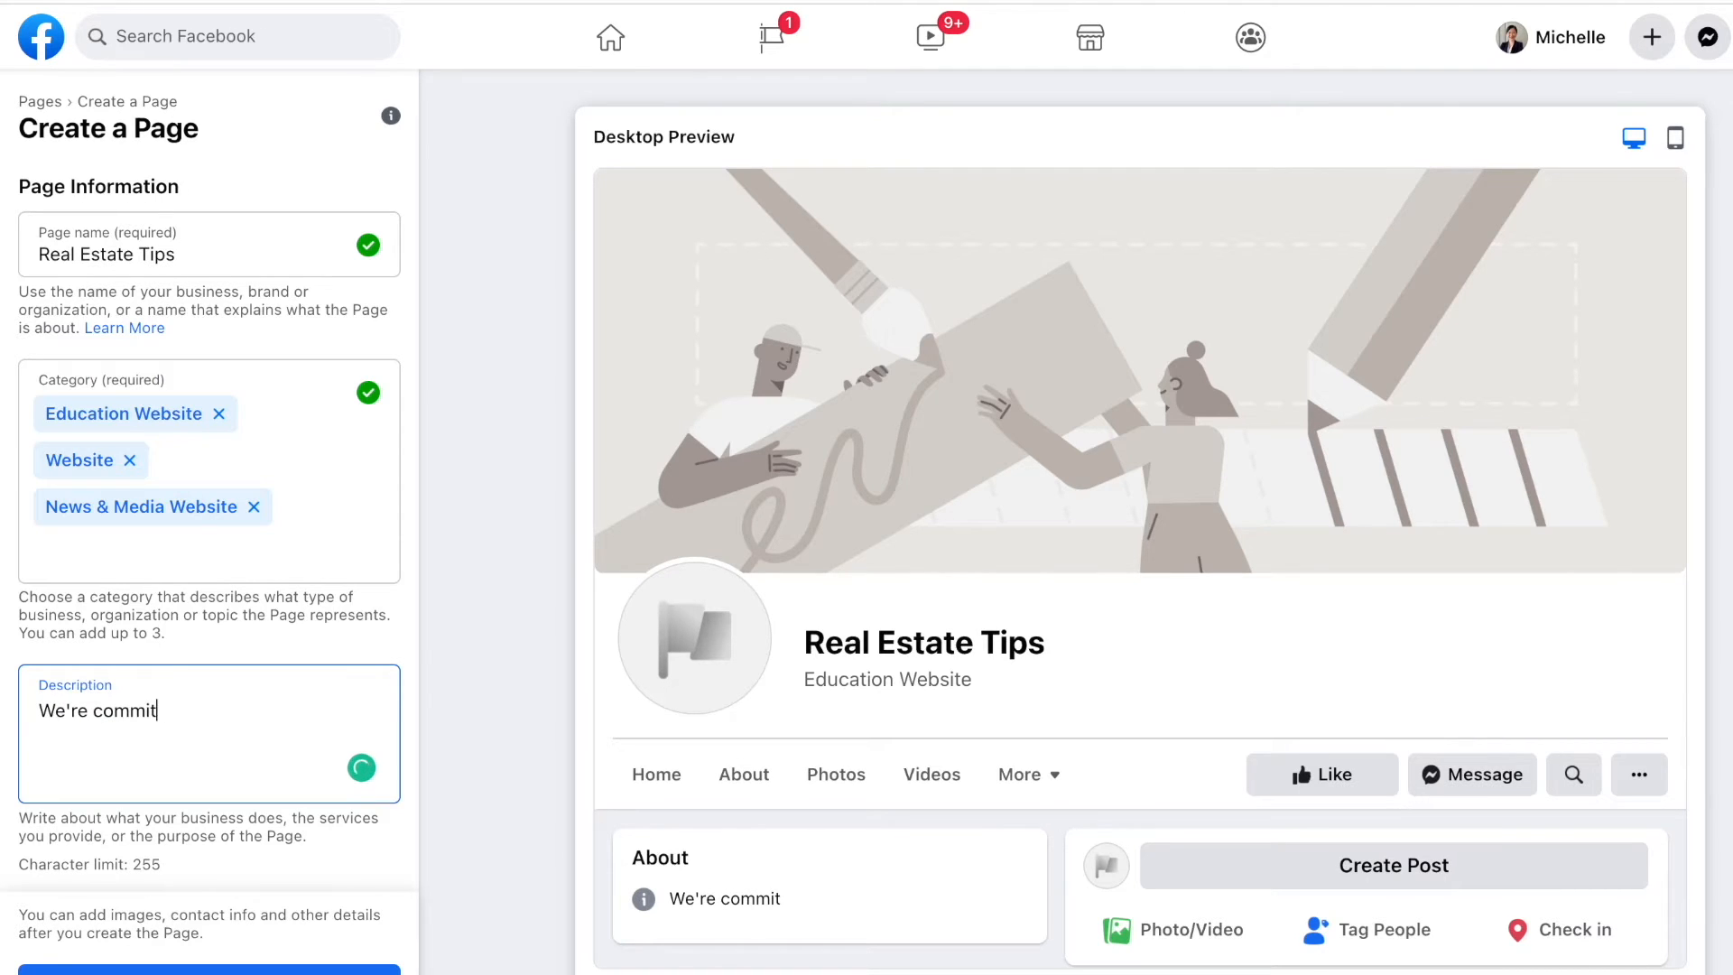
type("ted to helpig")
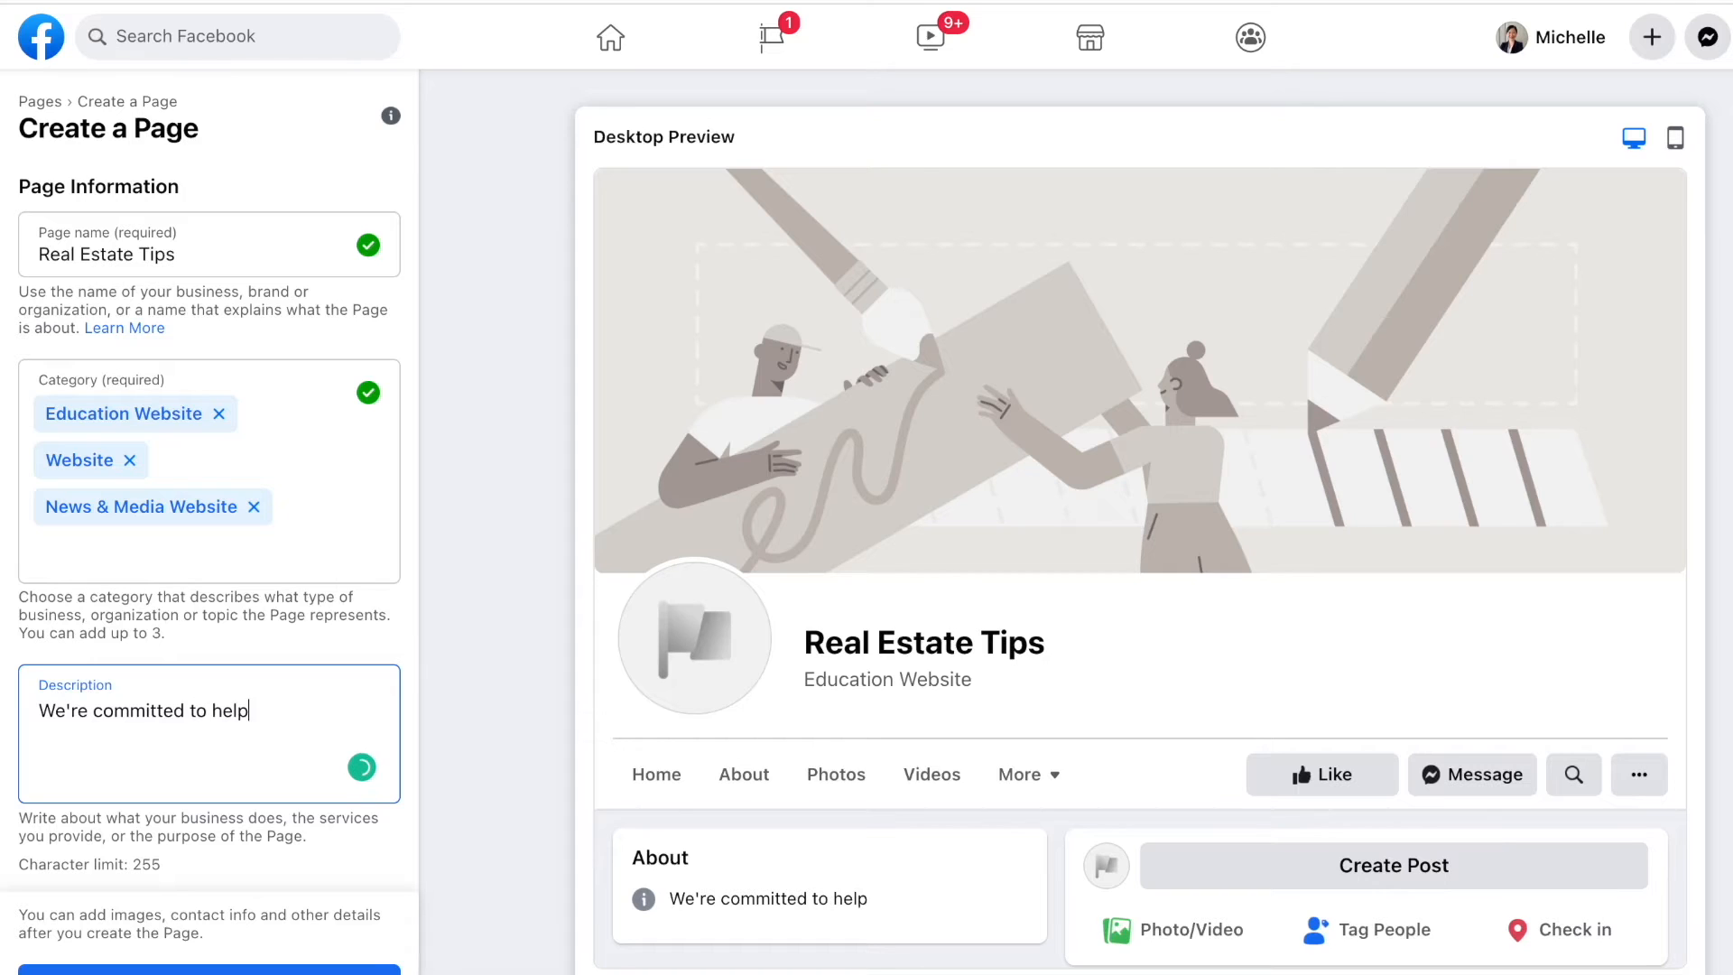
key("BackSpace")
key("BackSpace")
type("ng you navigat")
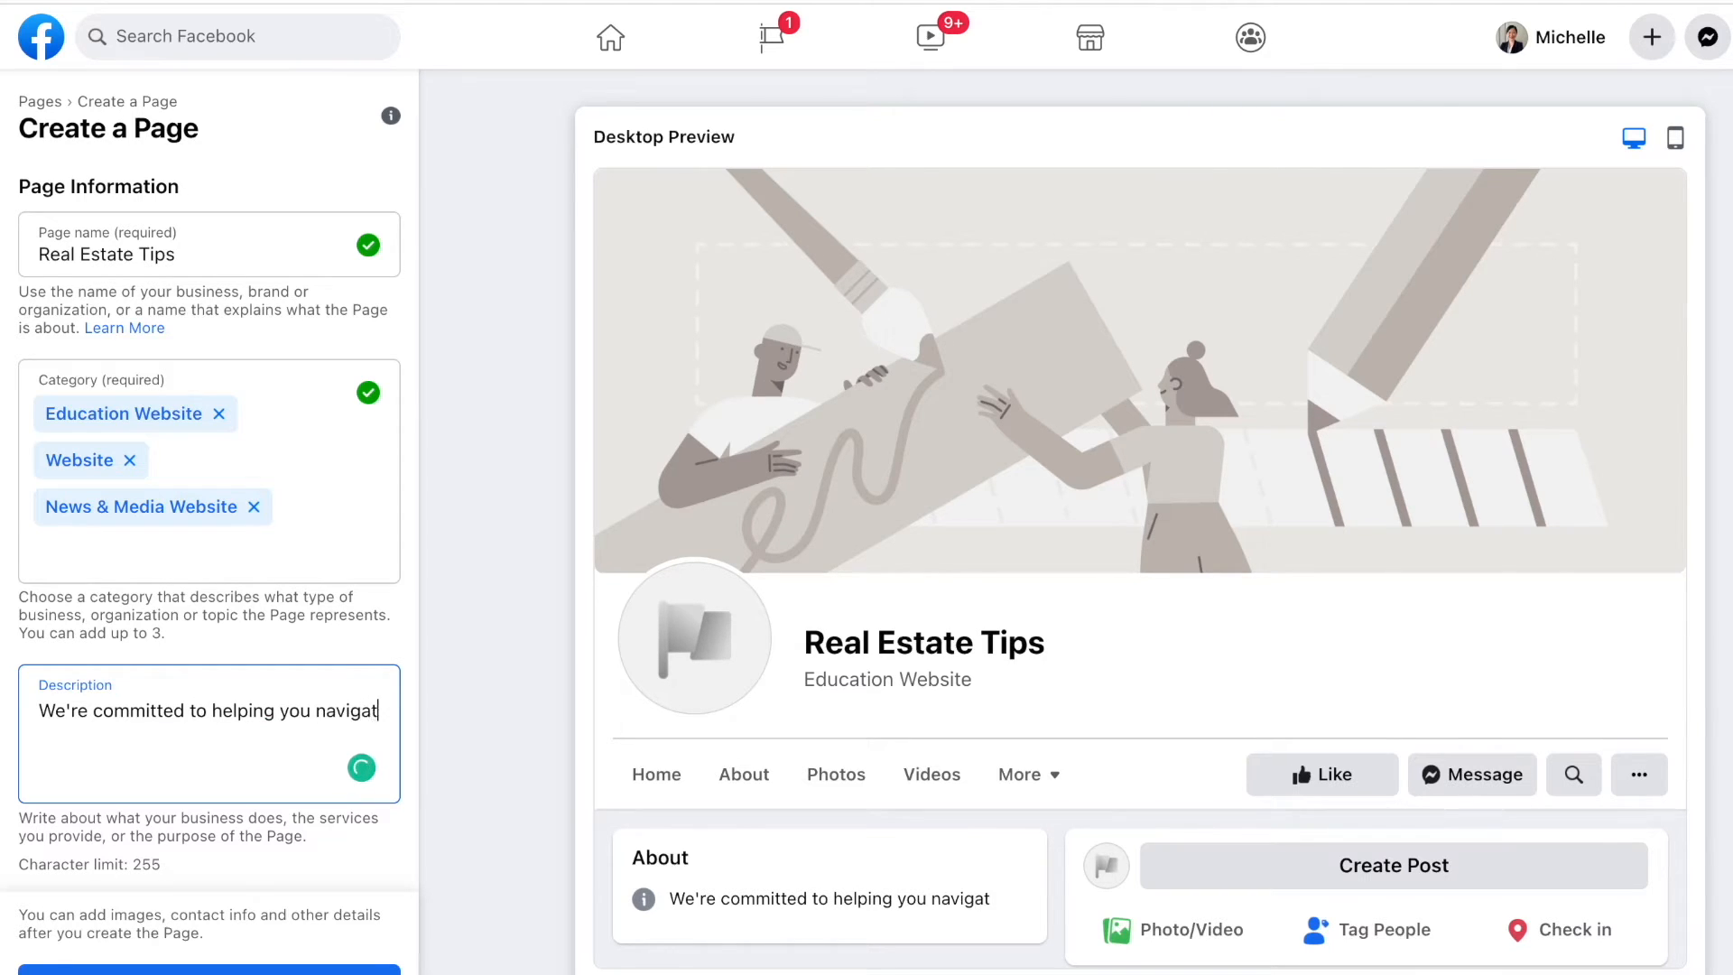
type("e you")
key("BackSpace")
key("BackSpace")
type("your r")
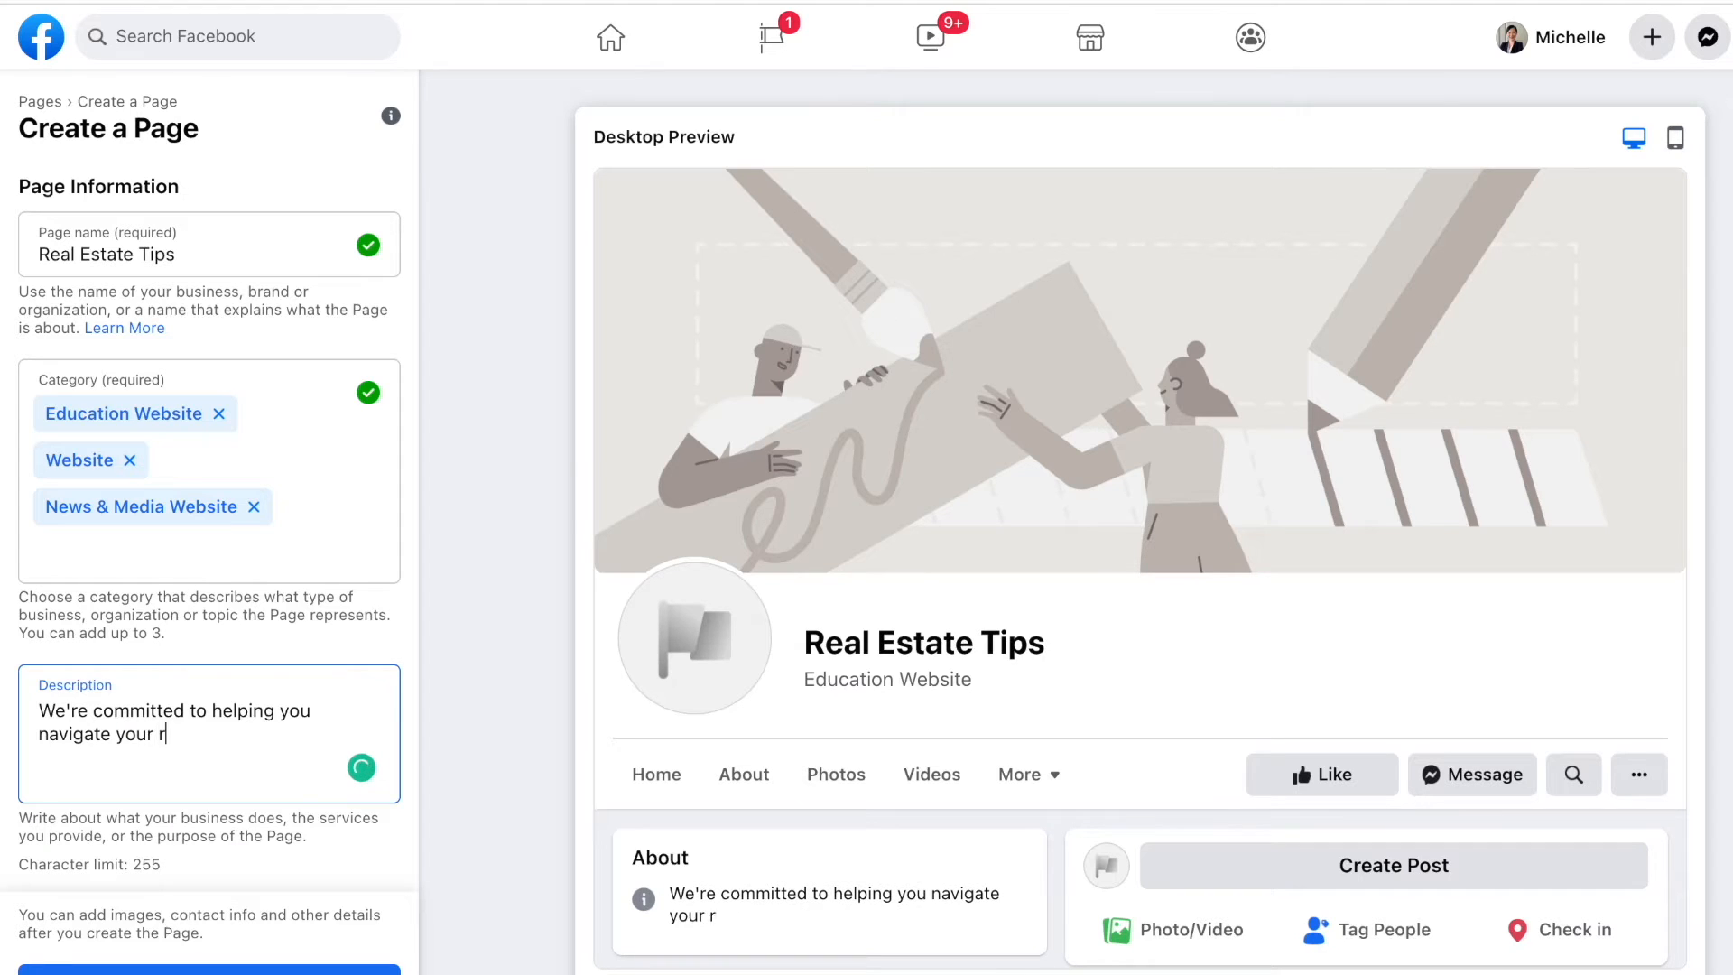
type("eal estate tra")
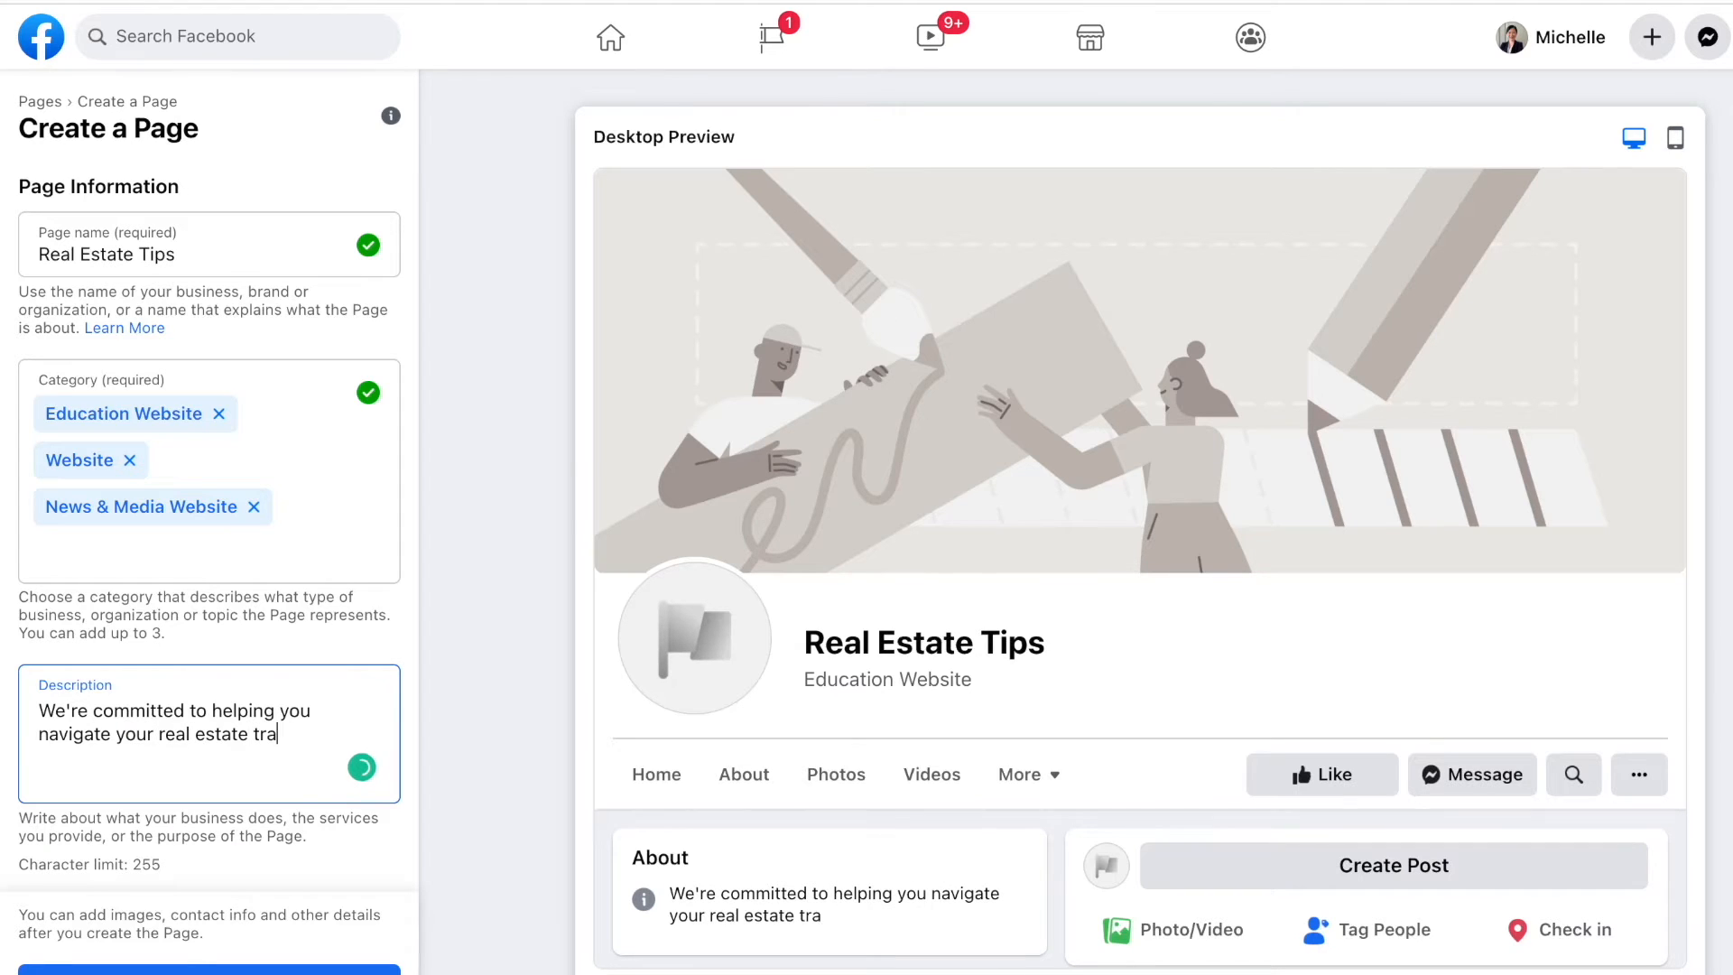
type("nsactions, where")
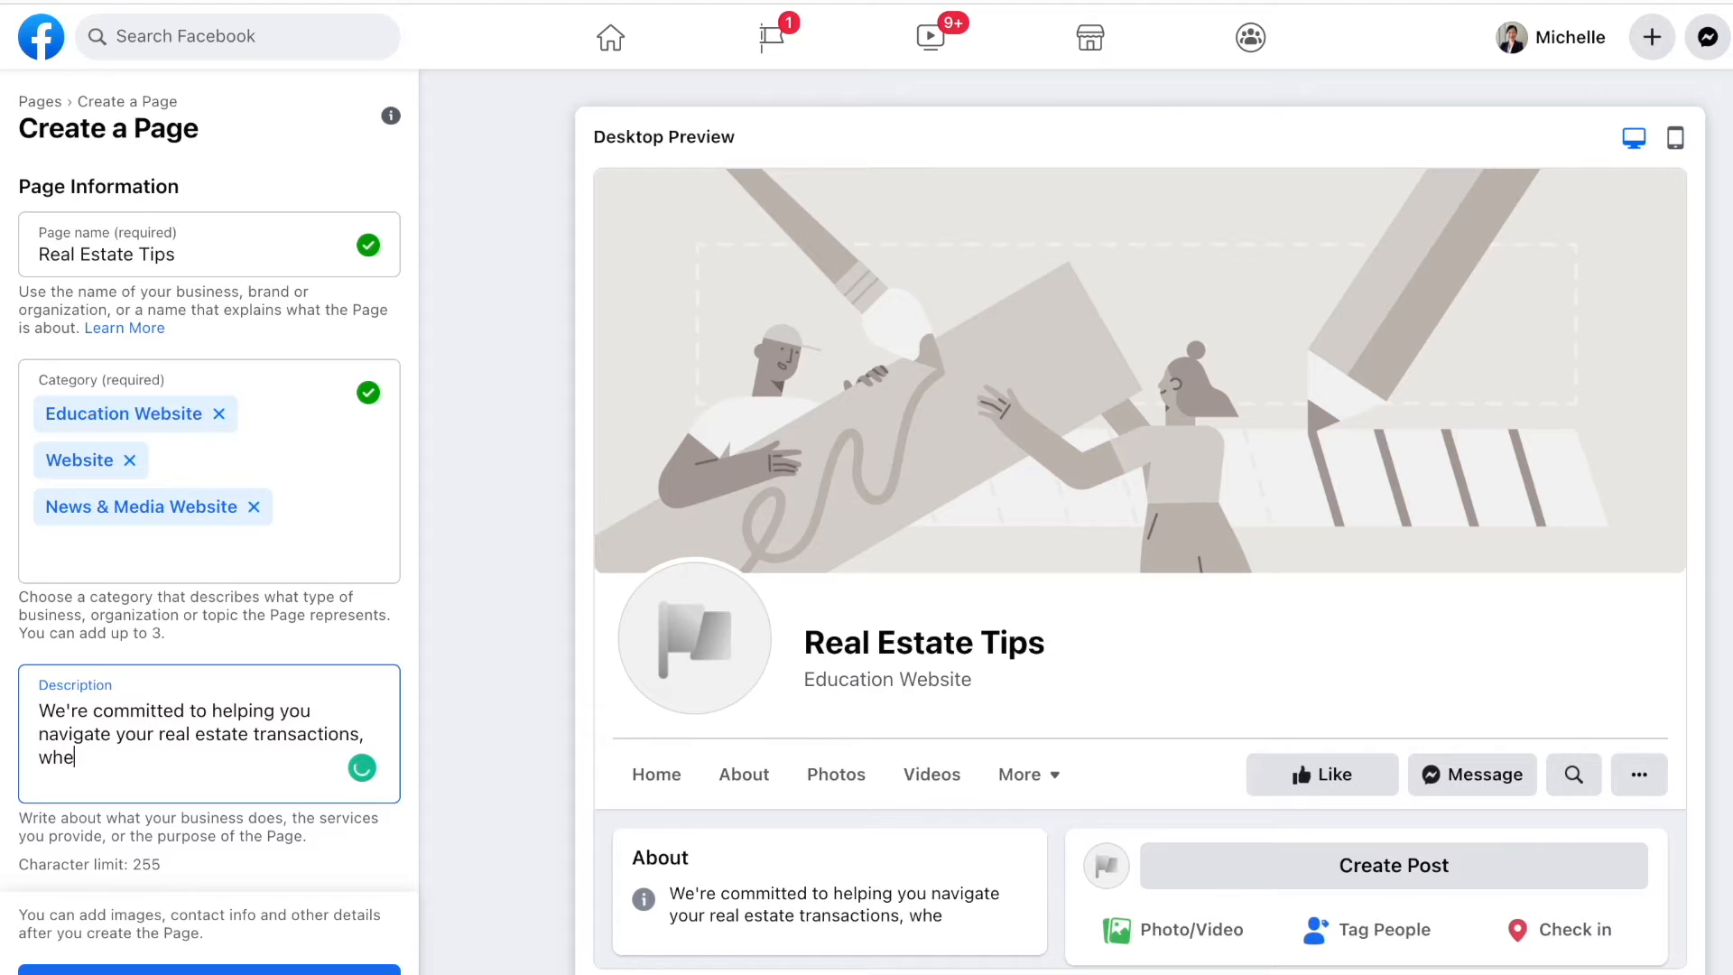
key("BackSpace")
key("BackSpace")
type("ther it's buying or selling a house")
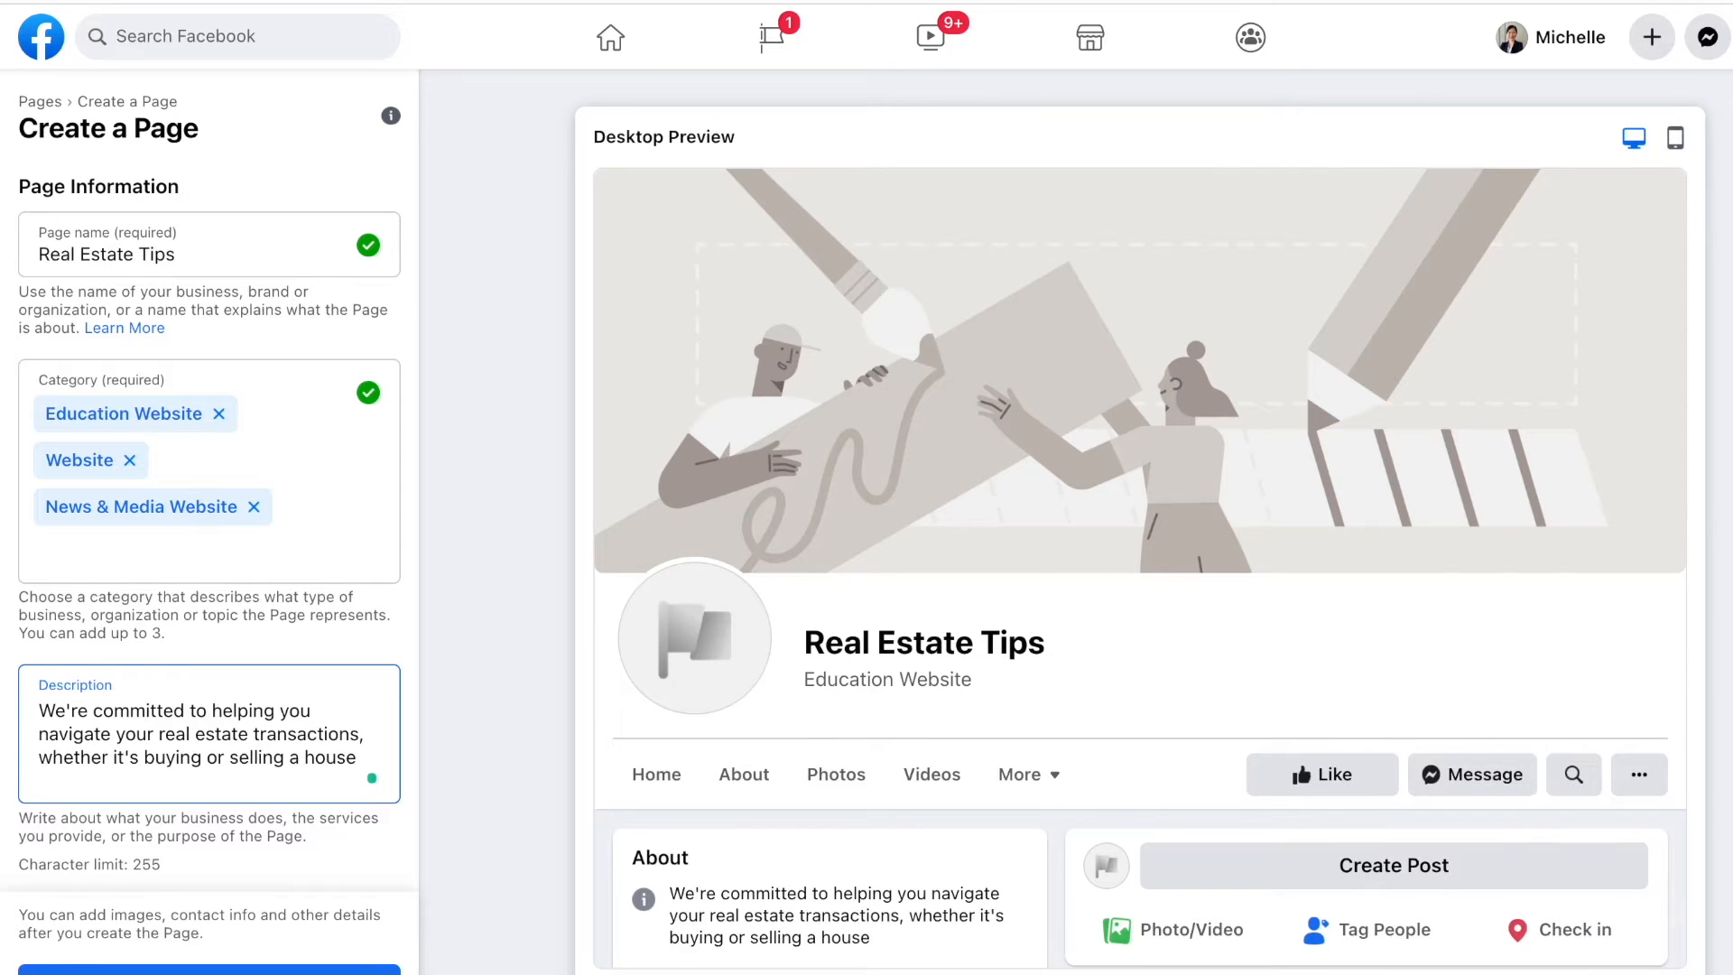
type("and more.")
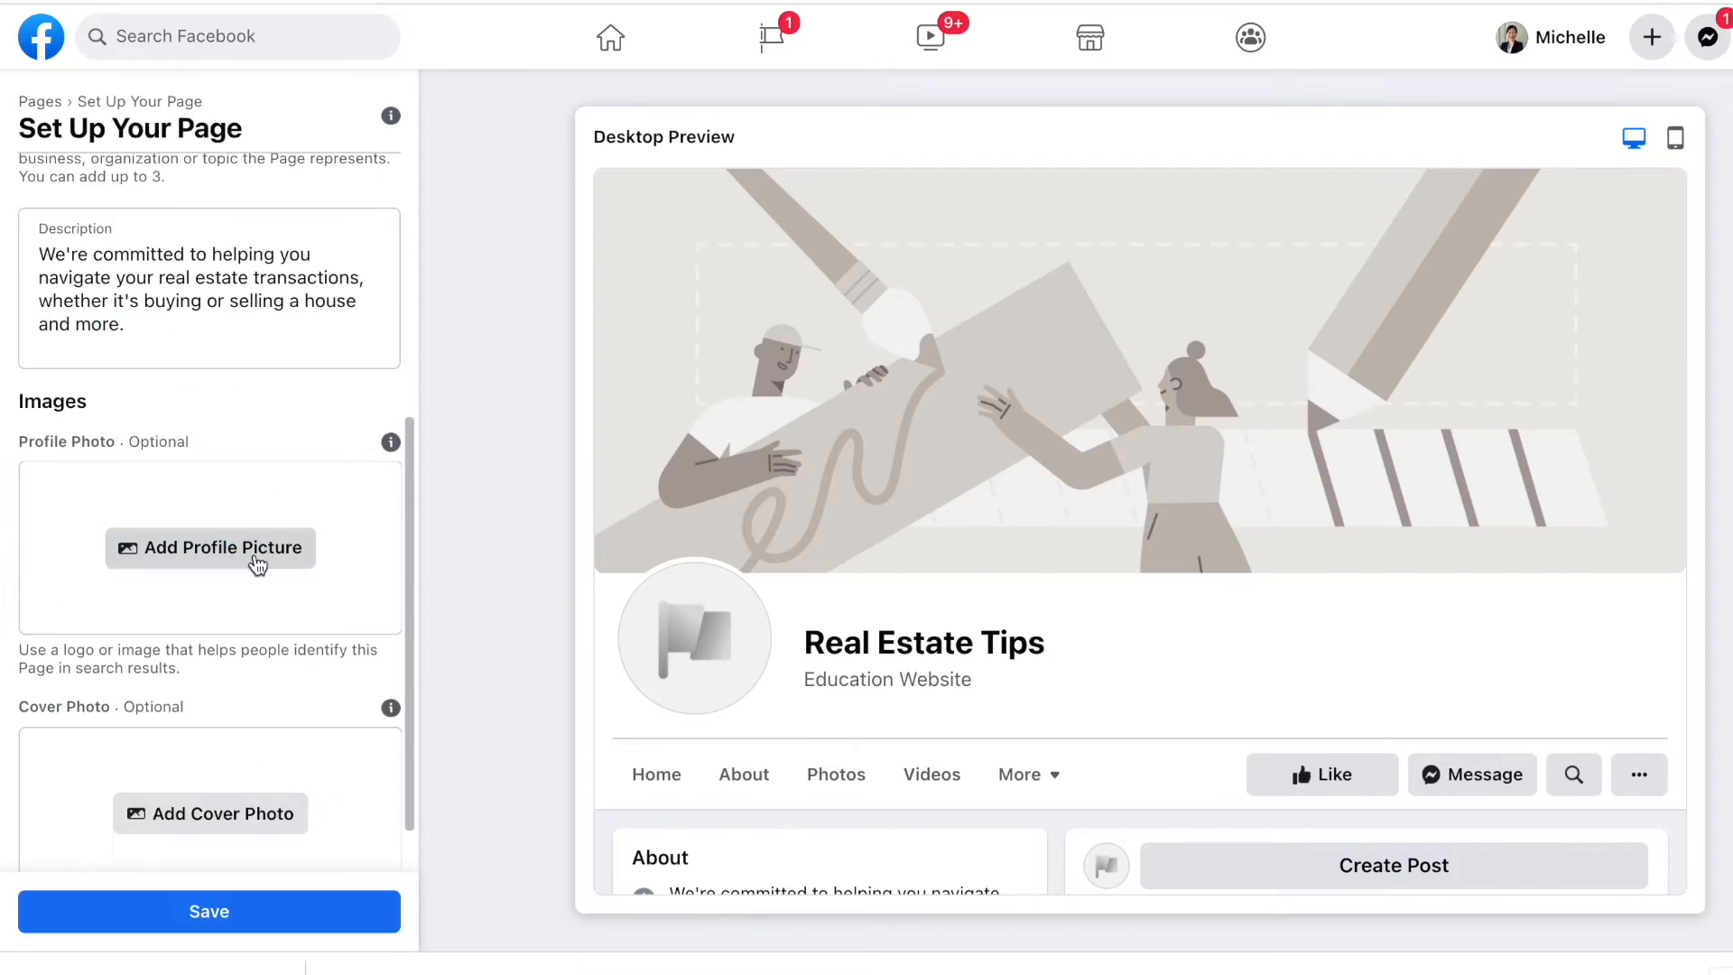
Step: Use the house image as profile picture and RET Facebook Cover.png as cover, then save
left_click(274, 556)
double_click(563, 189)
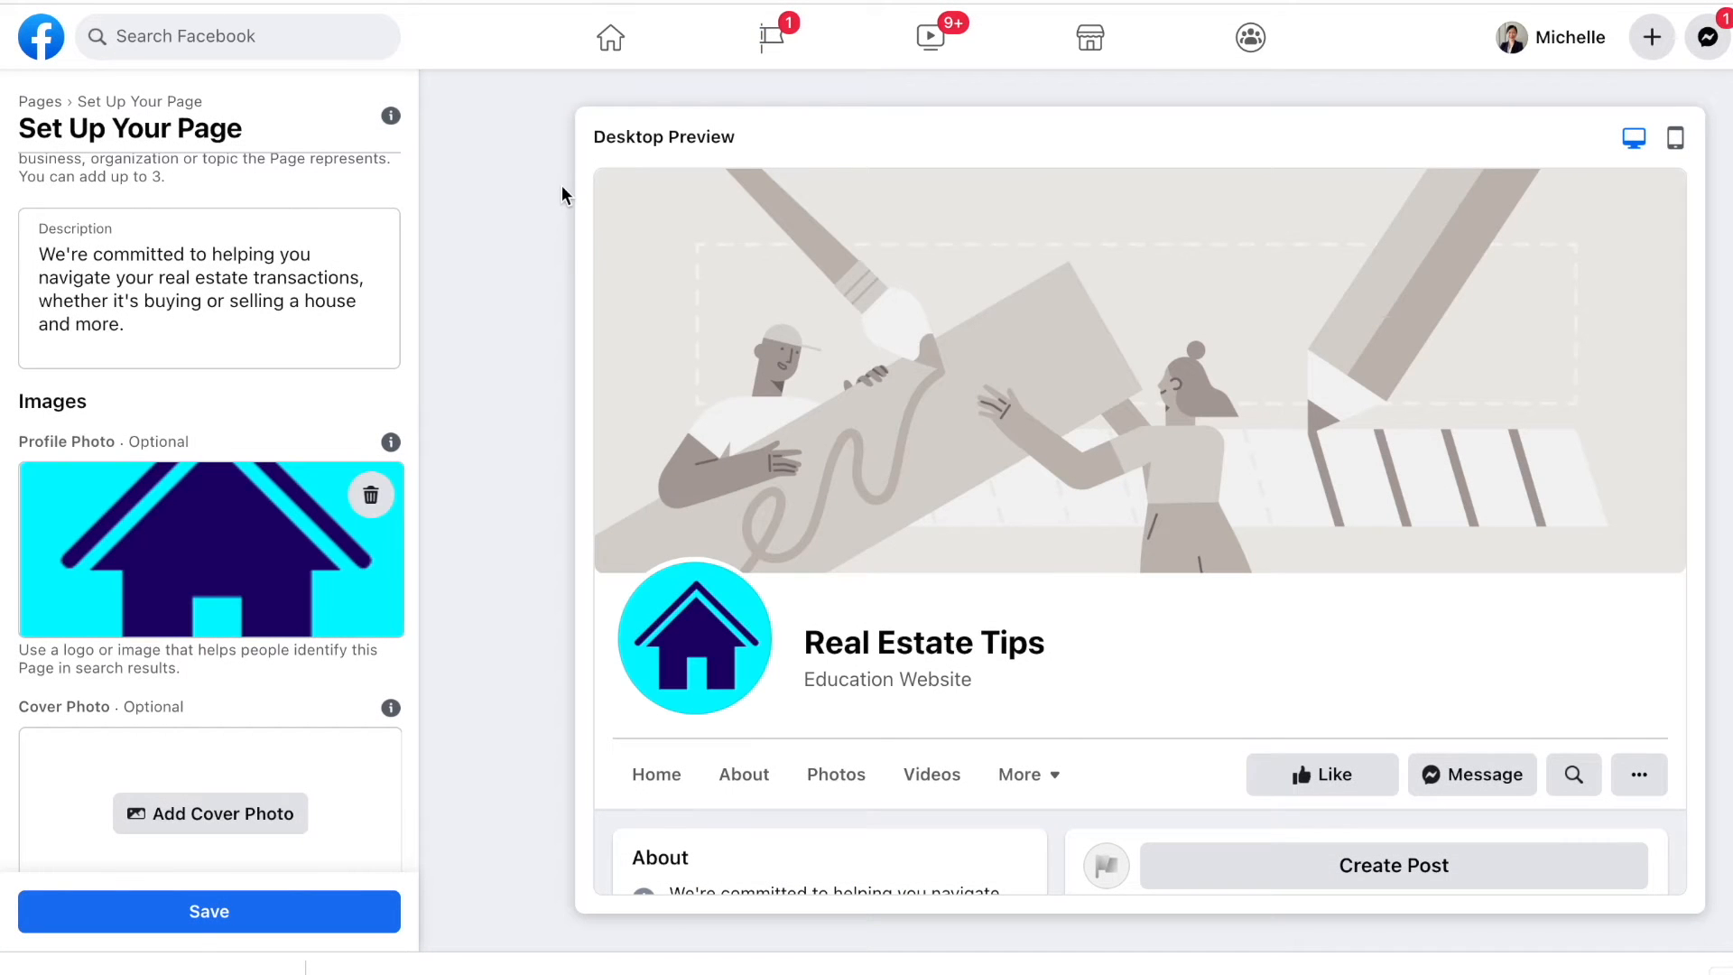
scroll(359, 521, "down", 1)
left_click(240, 736)
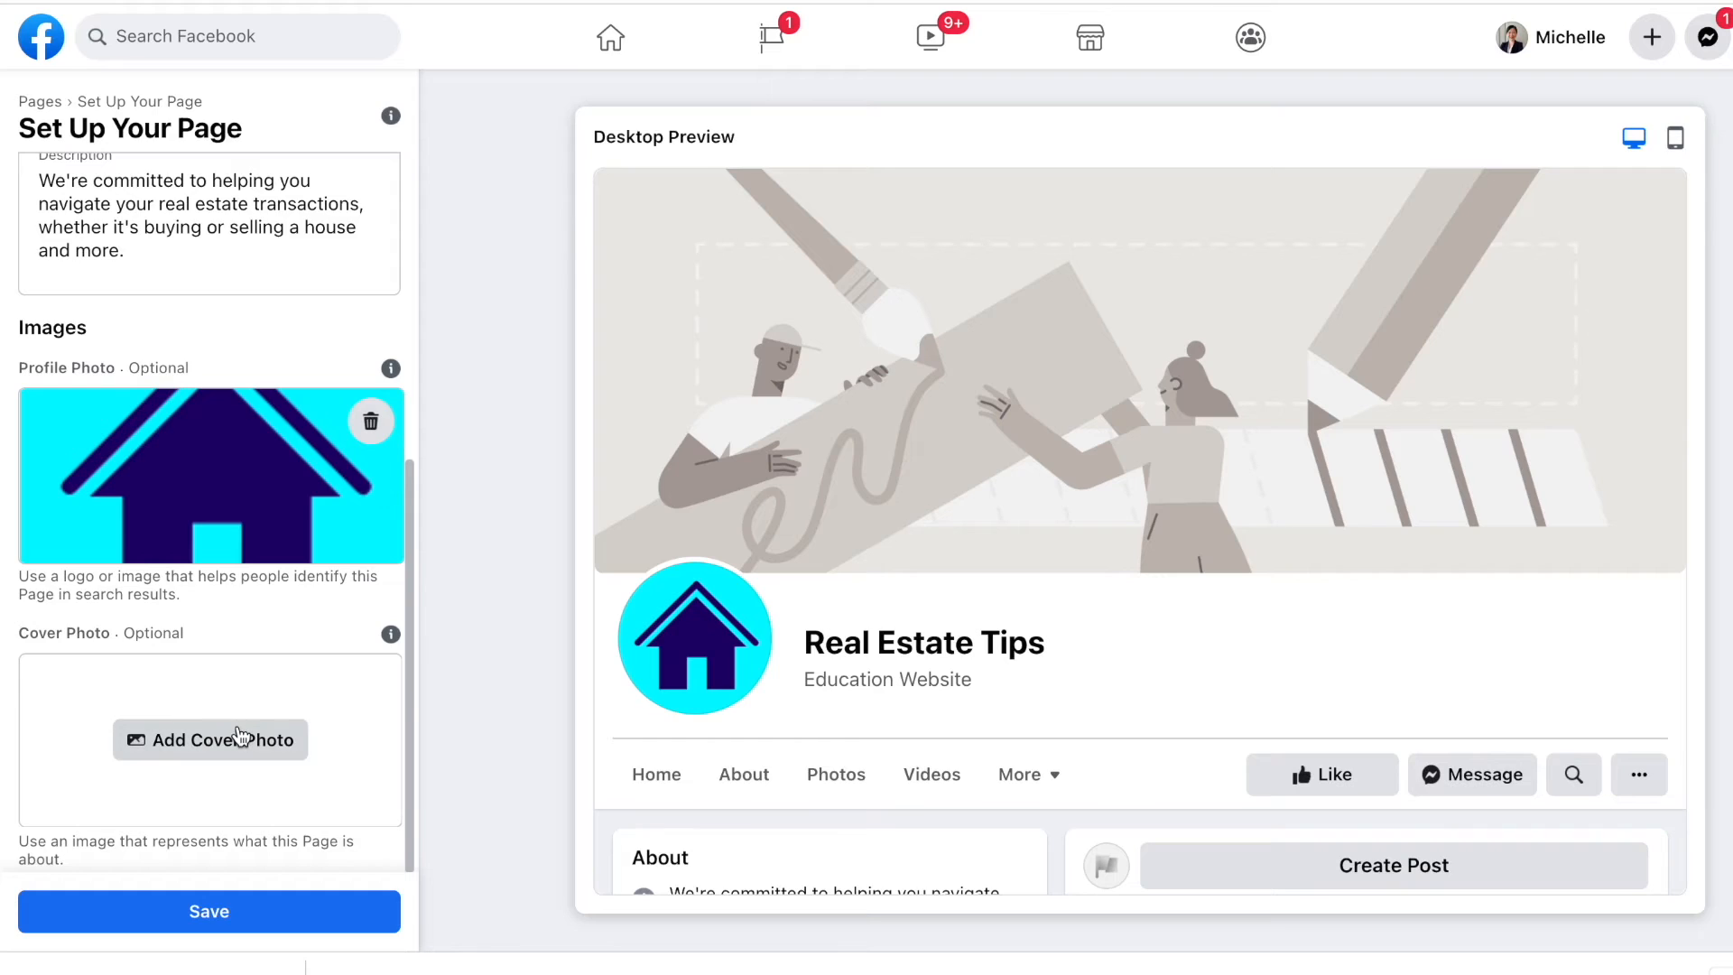
double_click(733, 181)
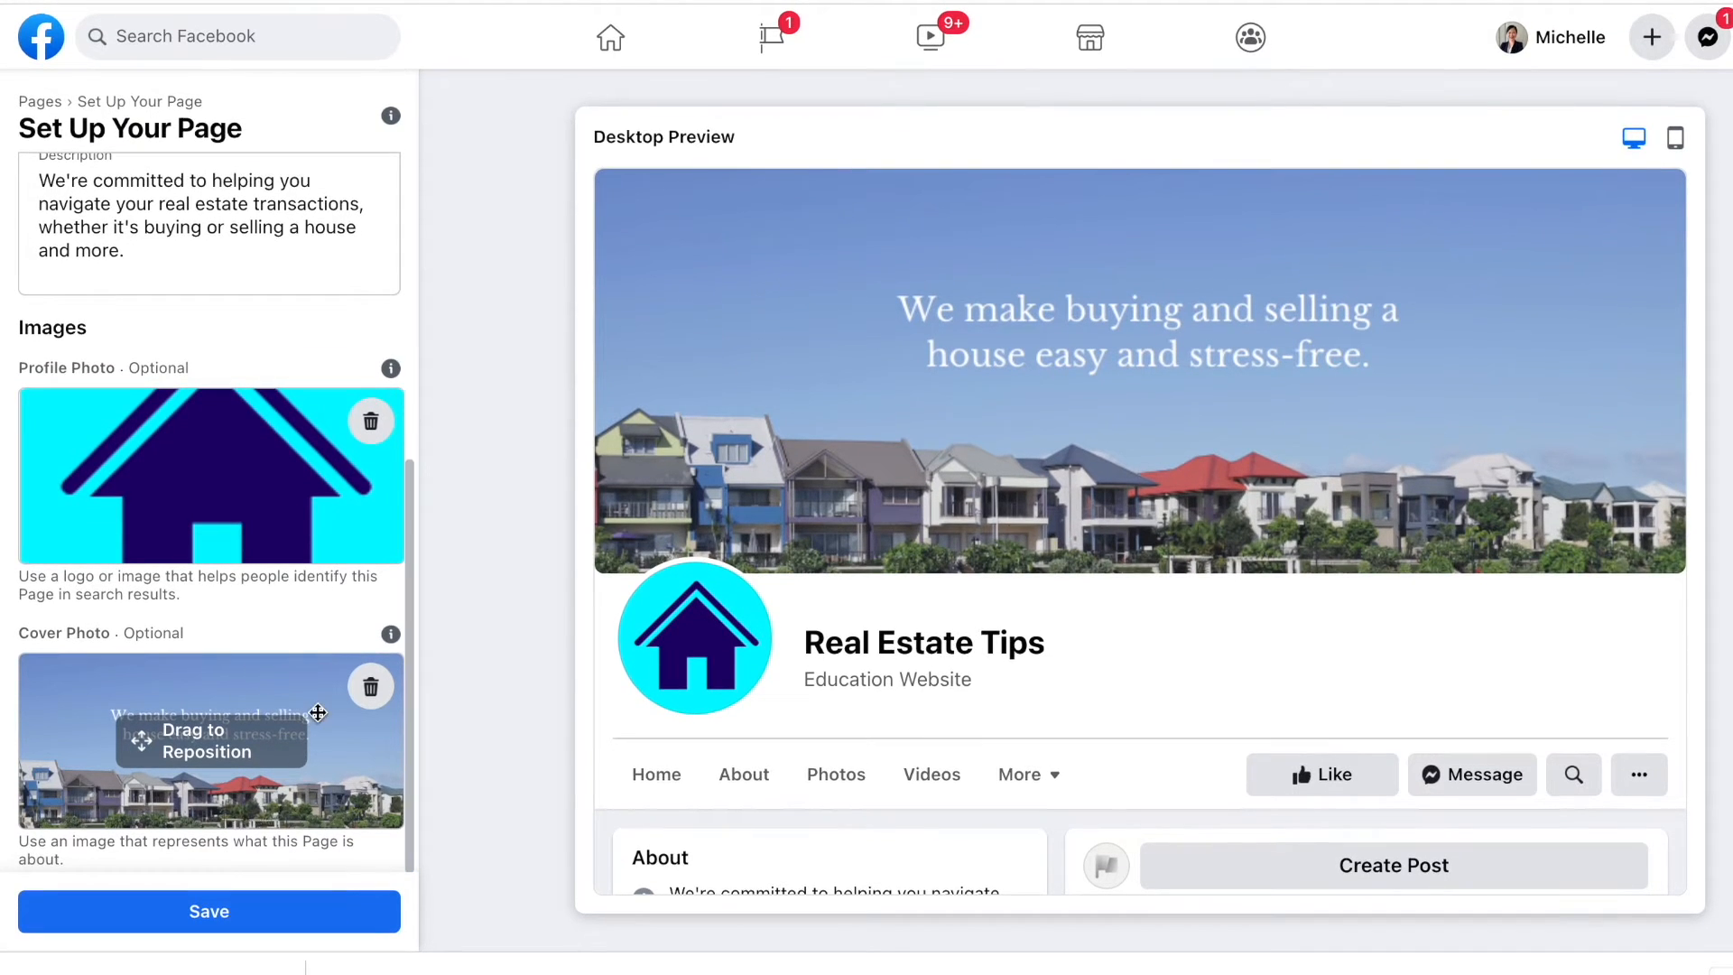
left_click(302, 914)
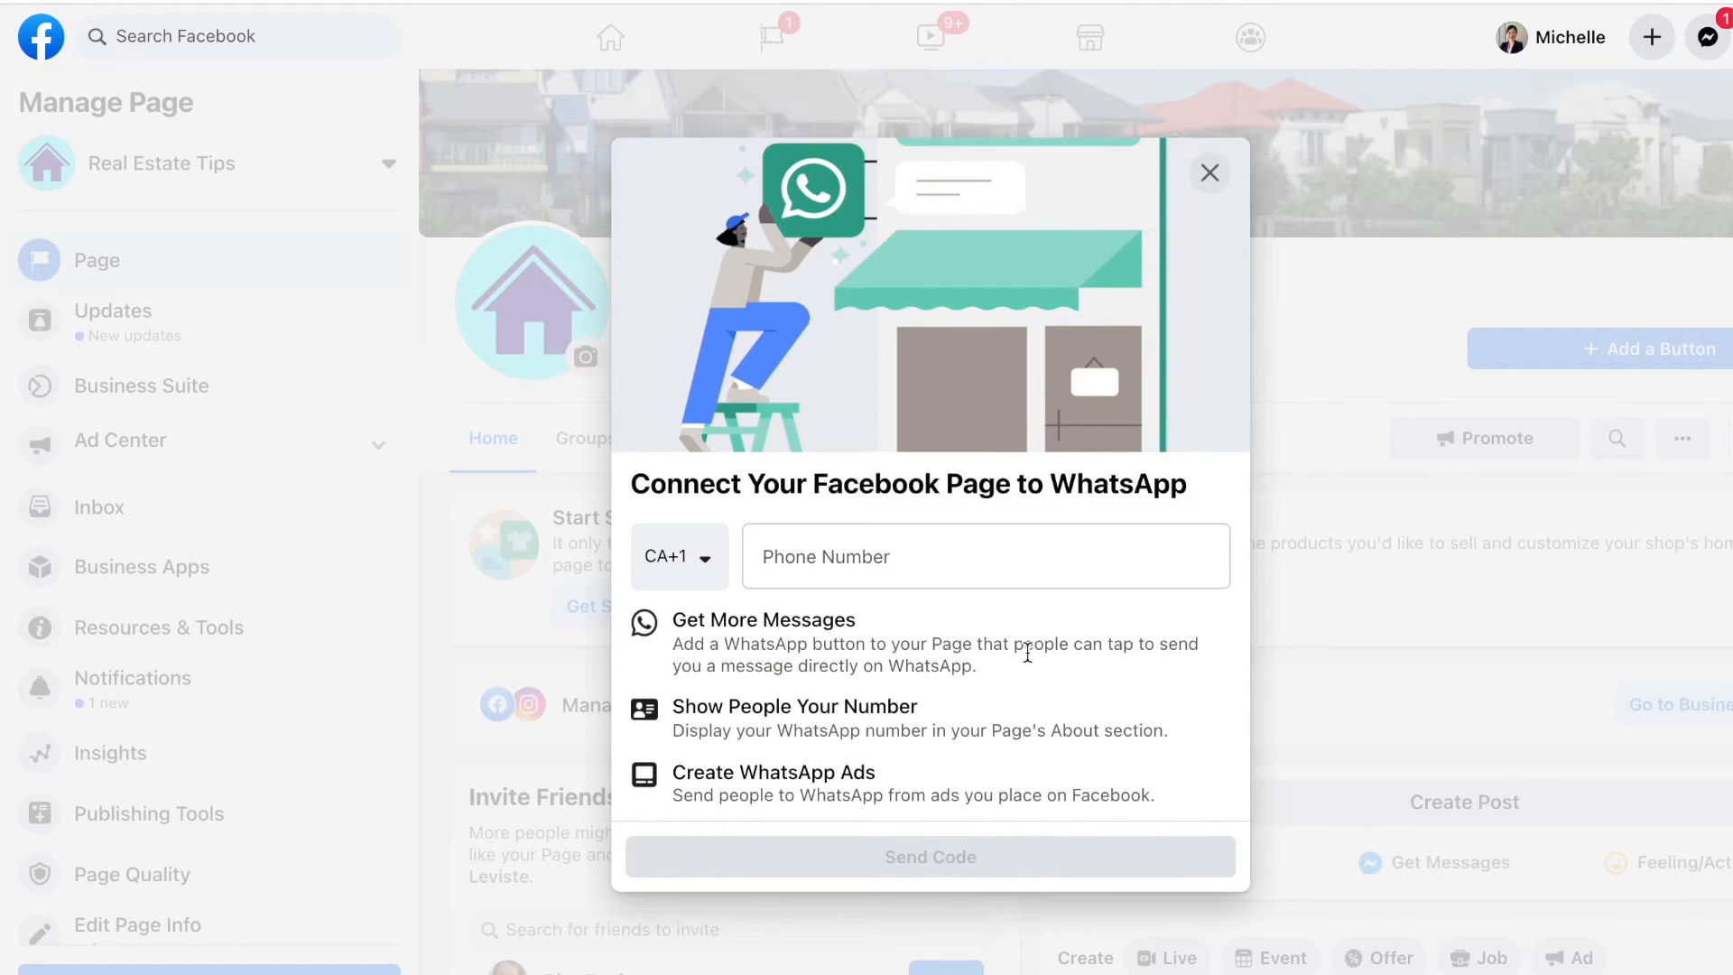
Step: Close the WhatsApp connection prompt without entering a number, choosing Leave
left_click(706, 556)
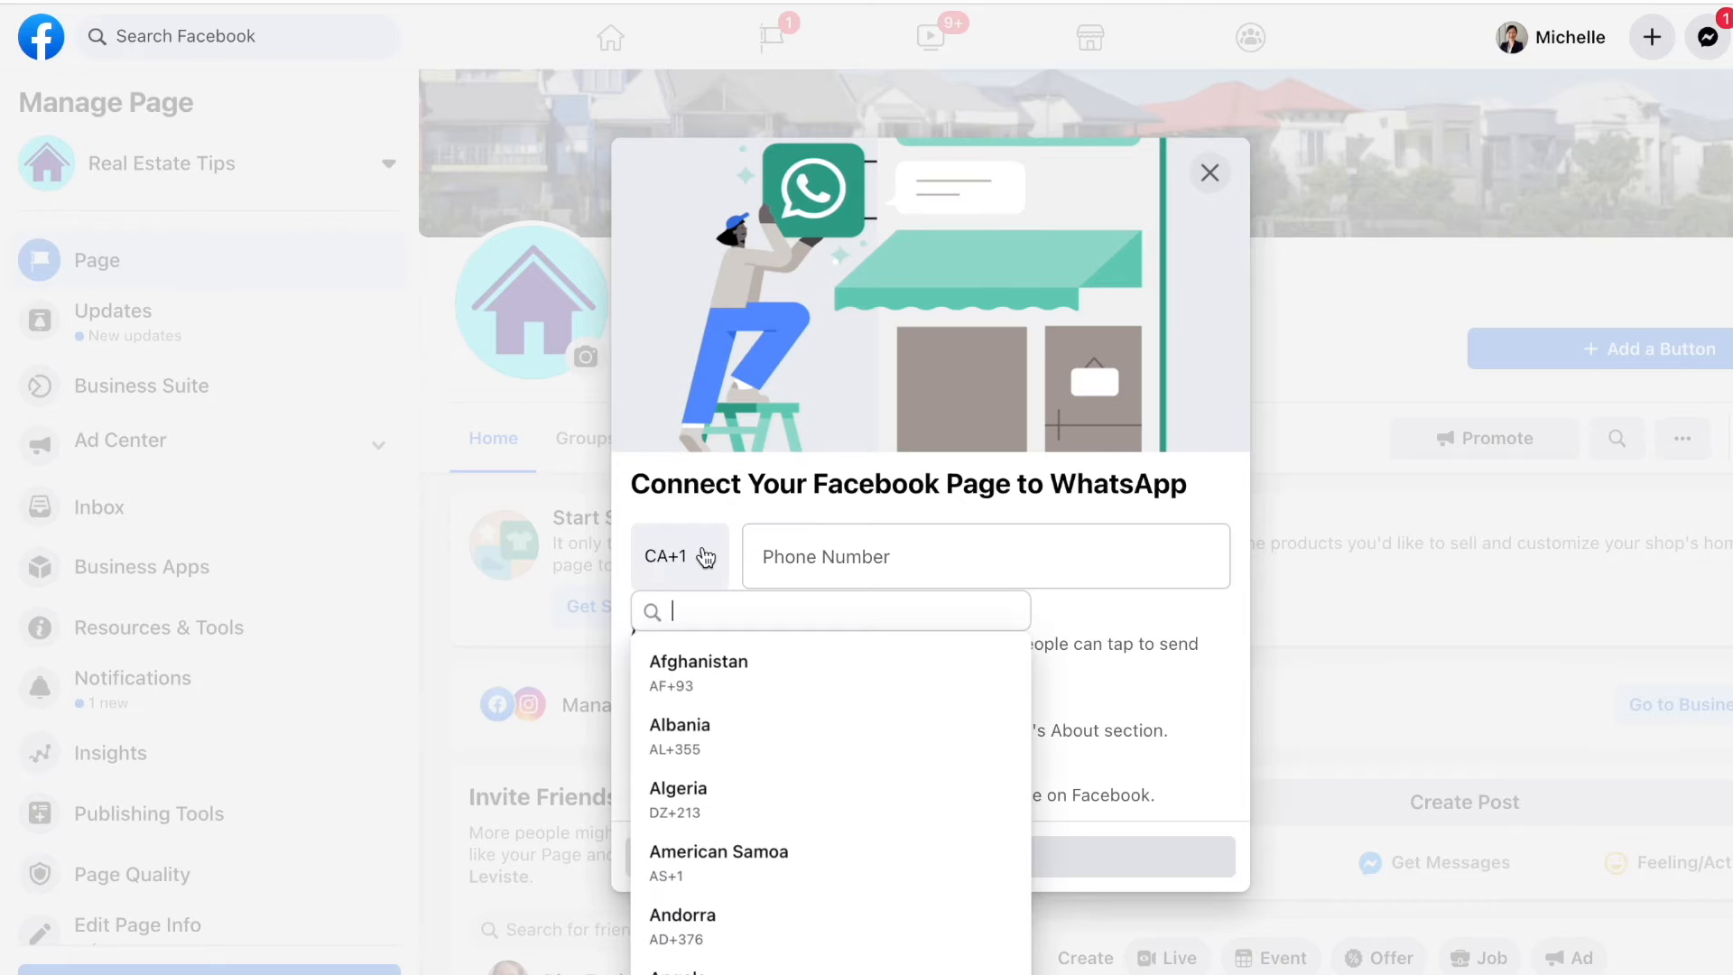
left_click(706, 557)
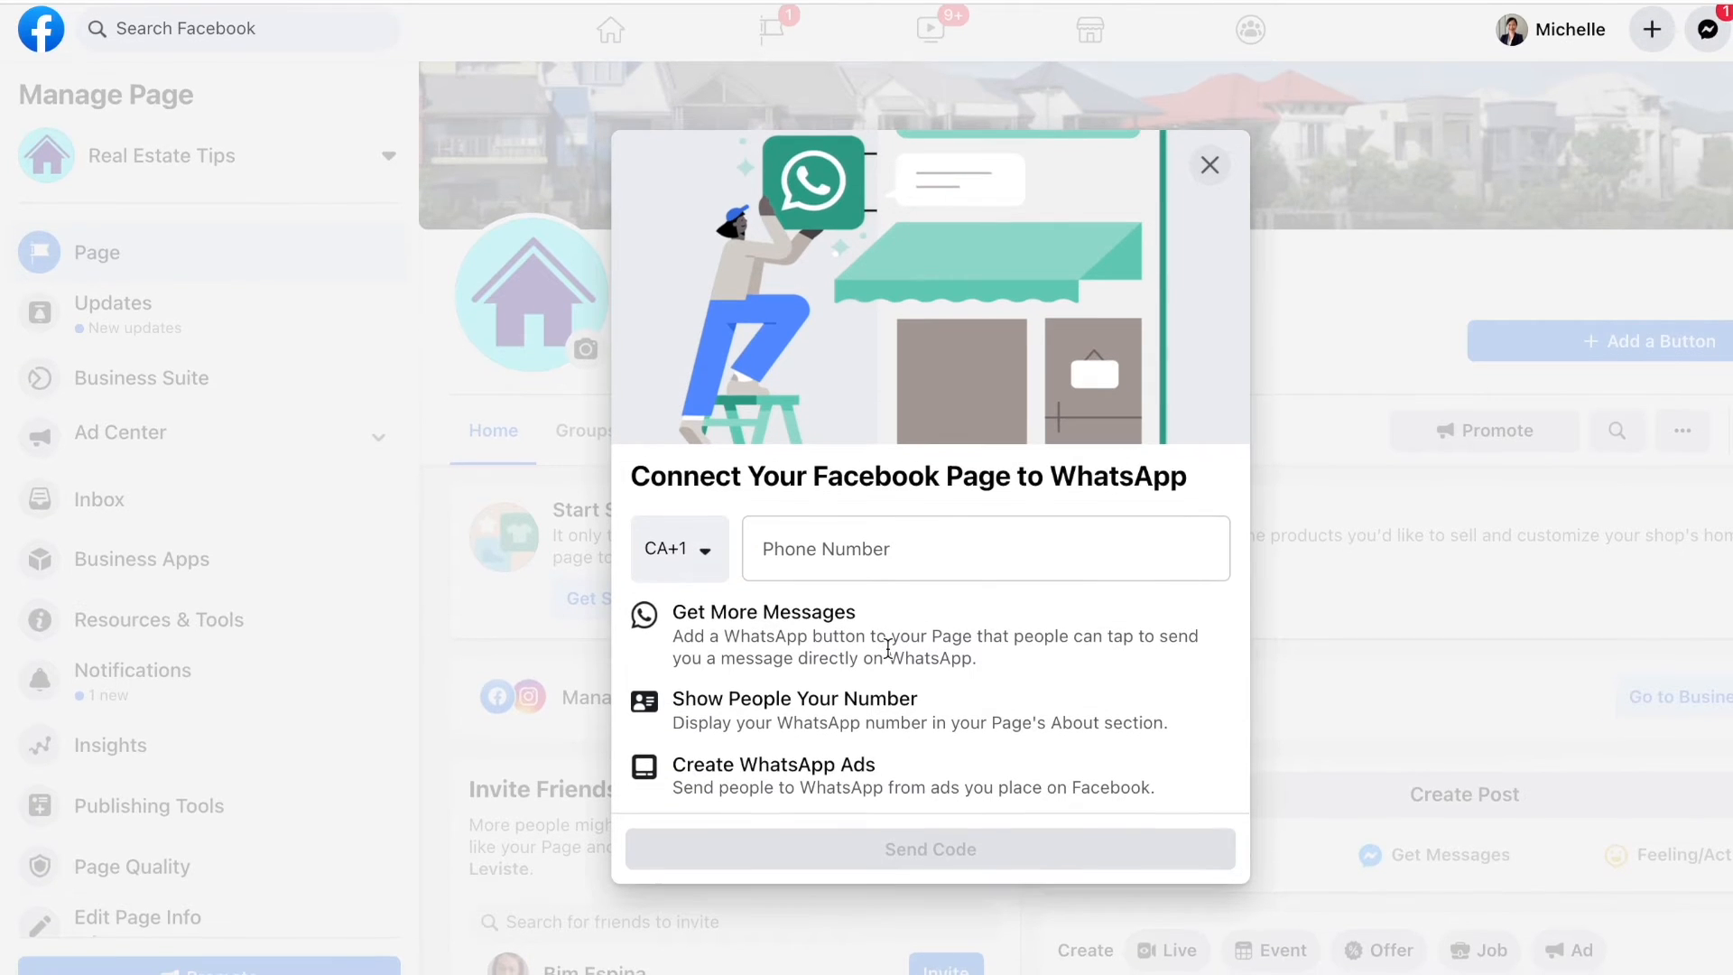
left_click(891, 557)
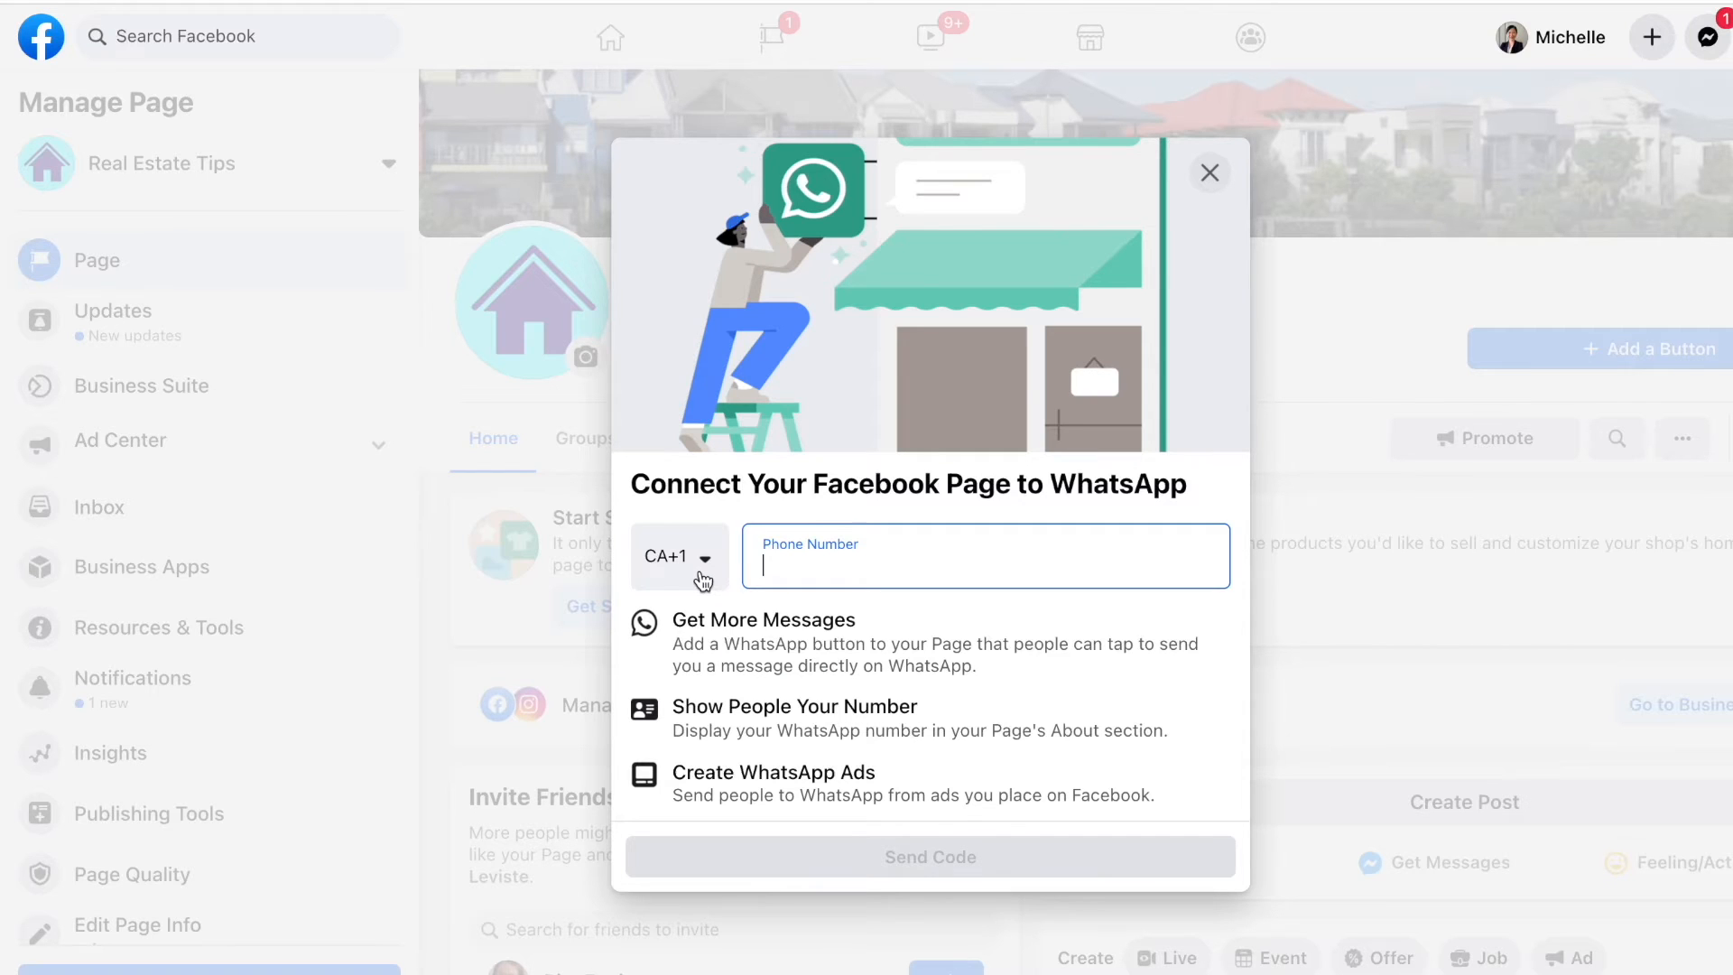
left_click(1210, 173)
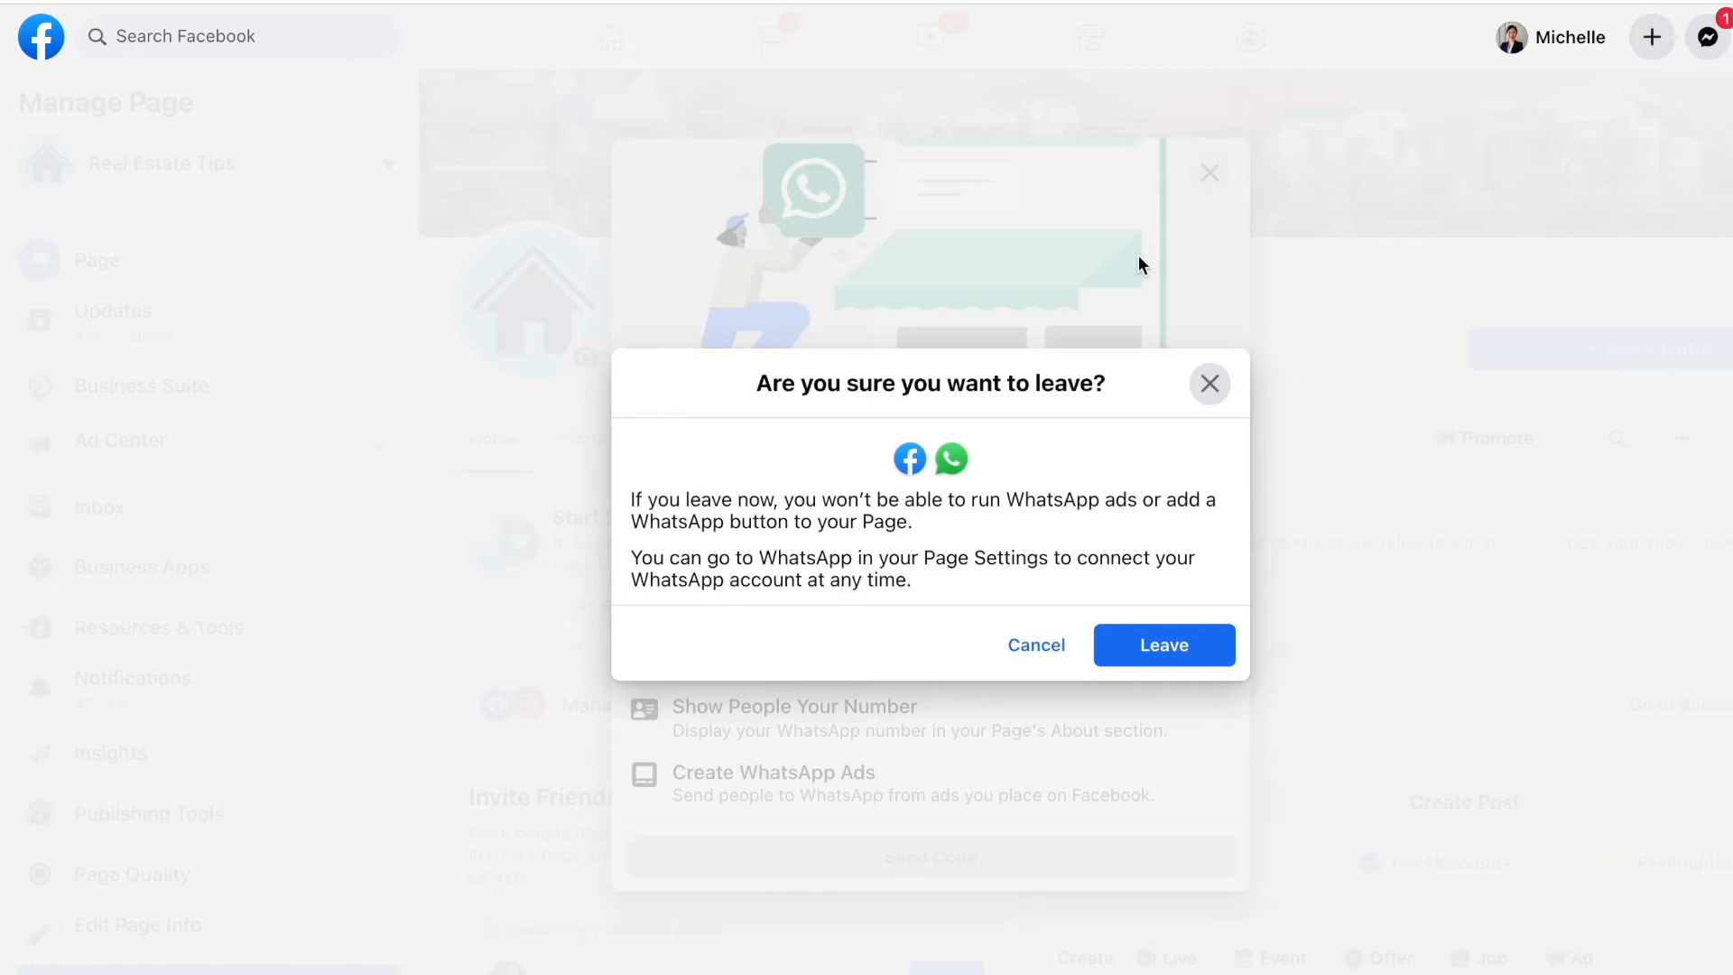
left_click(1154, 635)
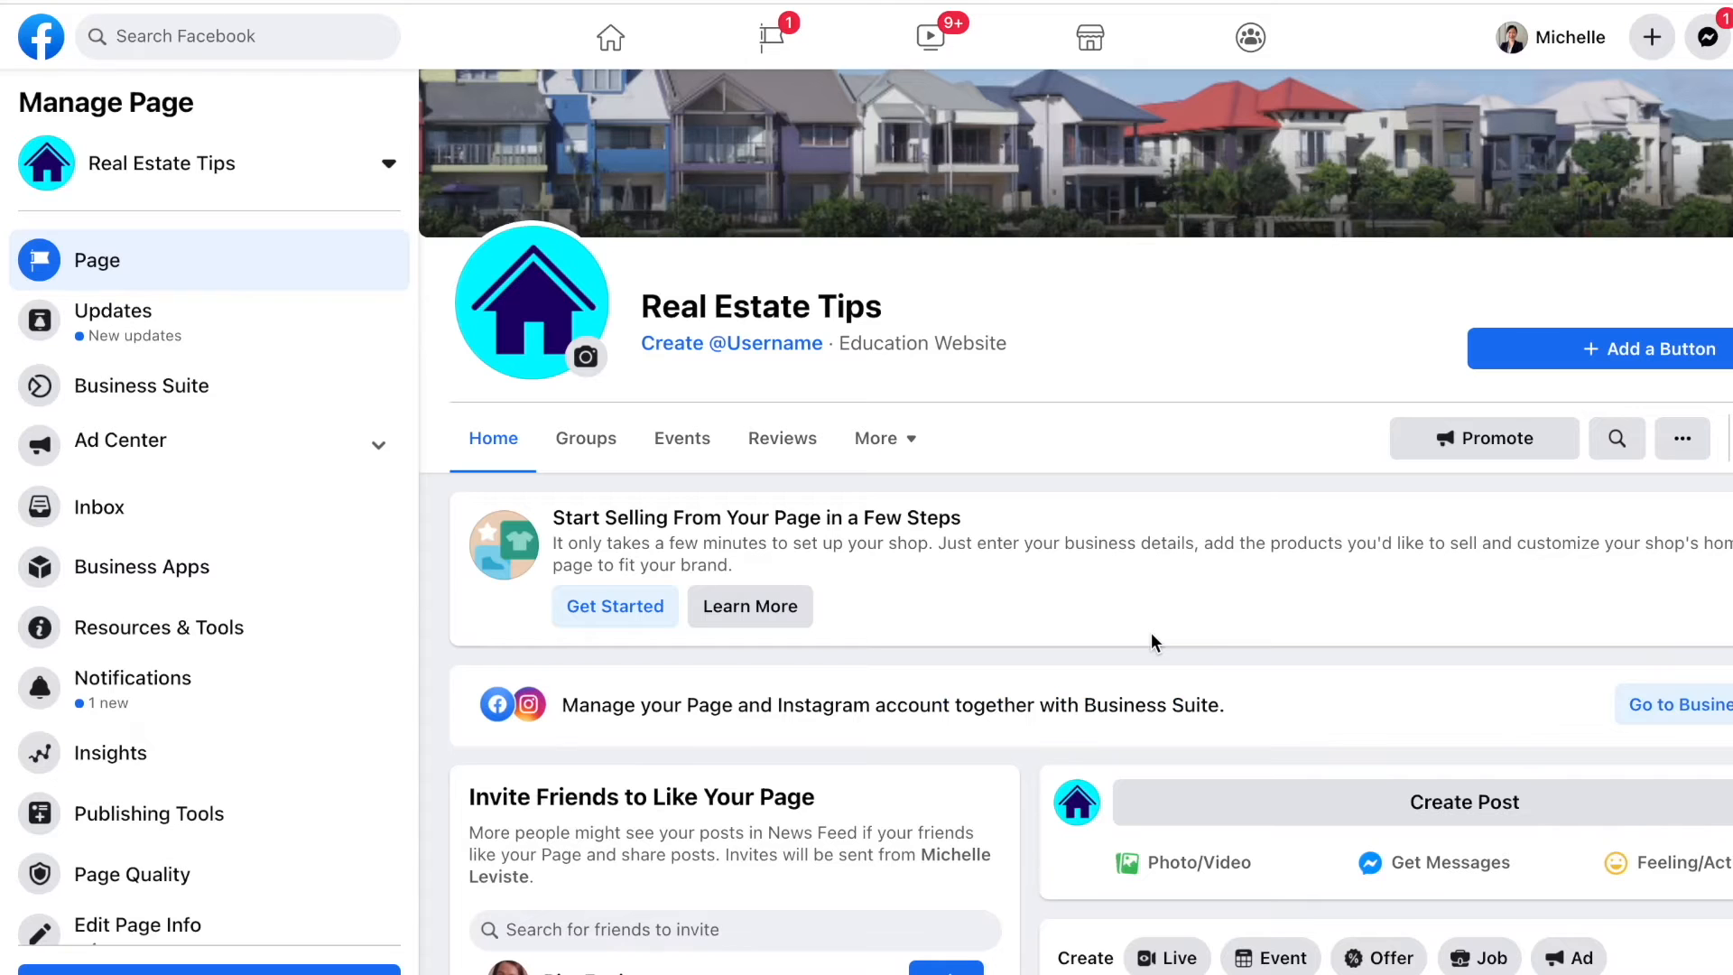
scroll(1048, 443, "up", 2)
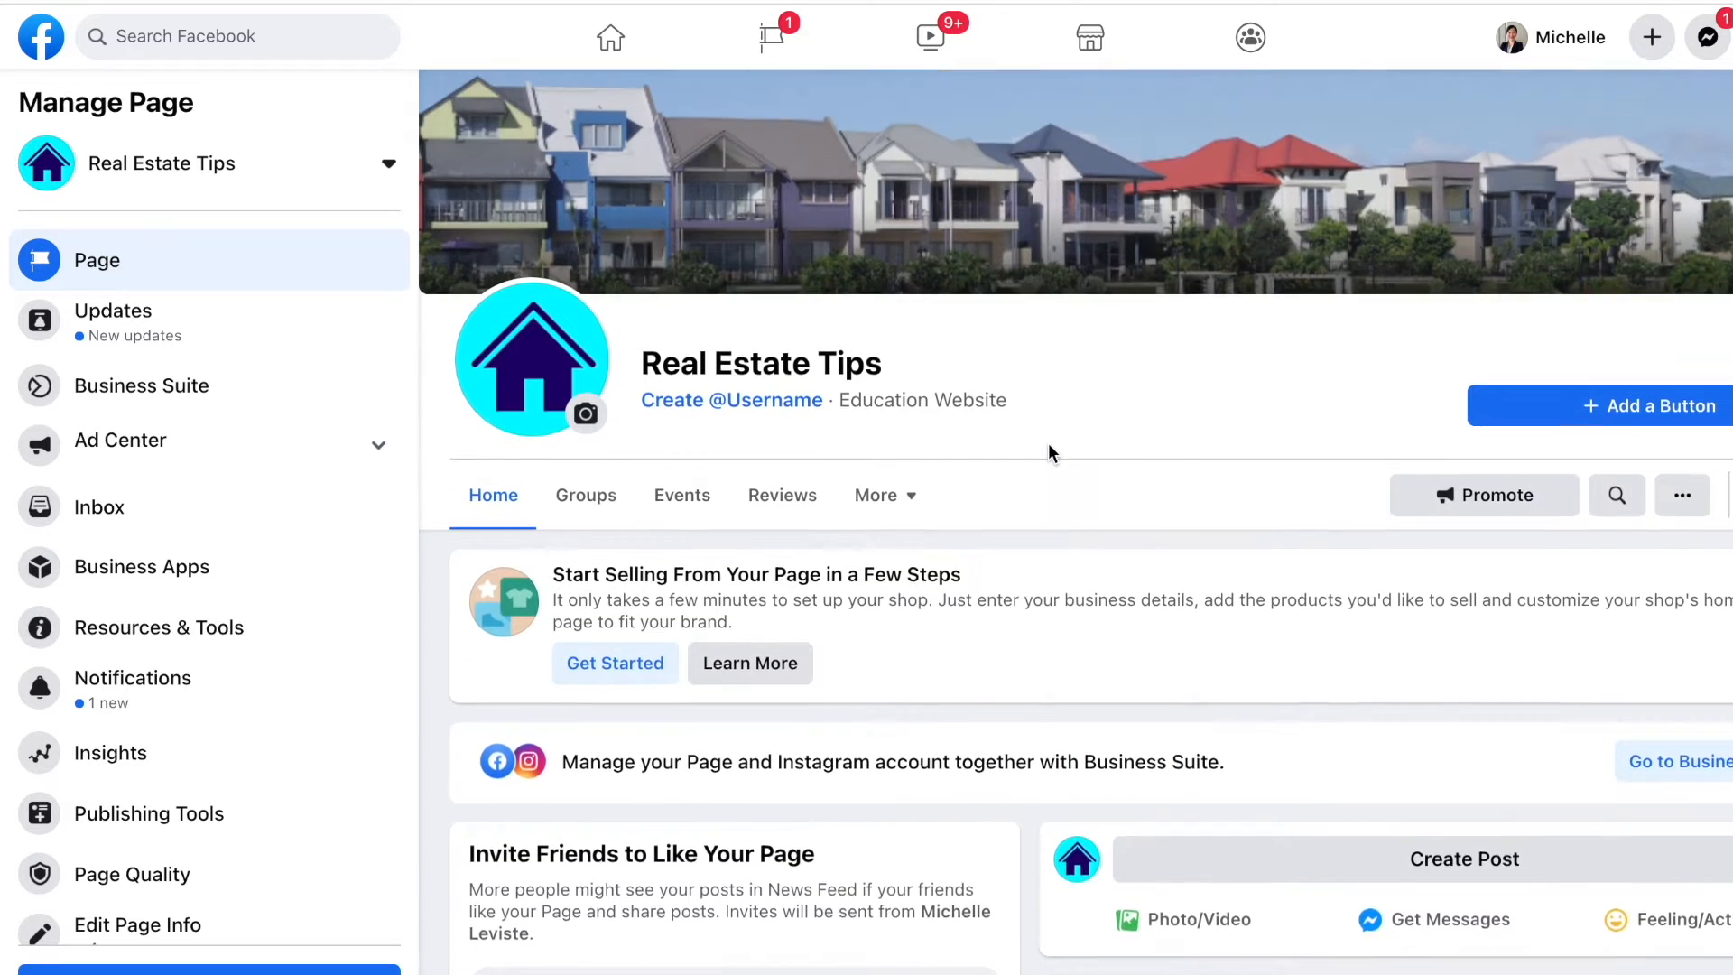
scroll(1048, 442, "down", 1)
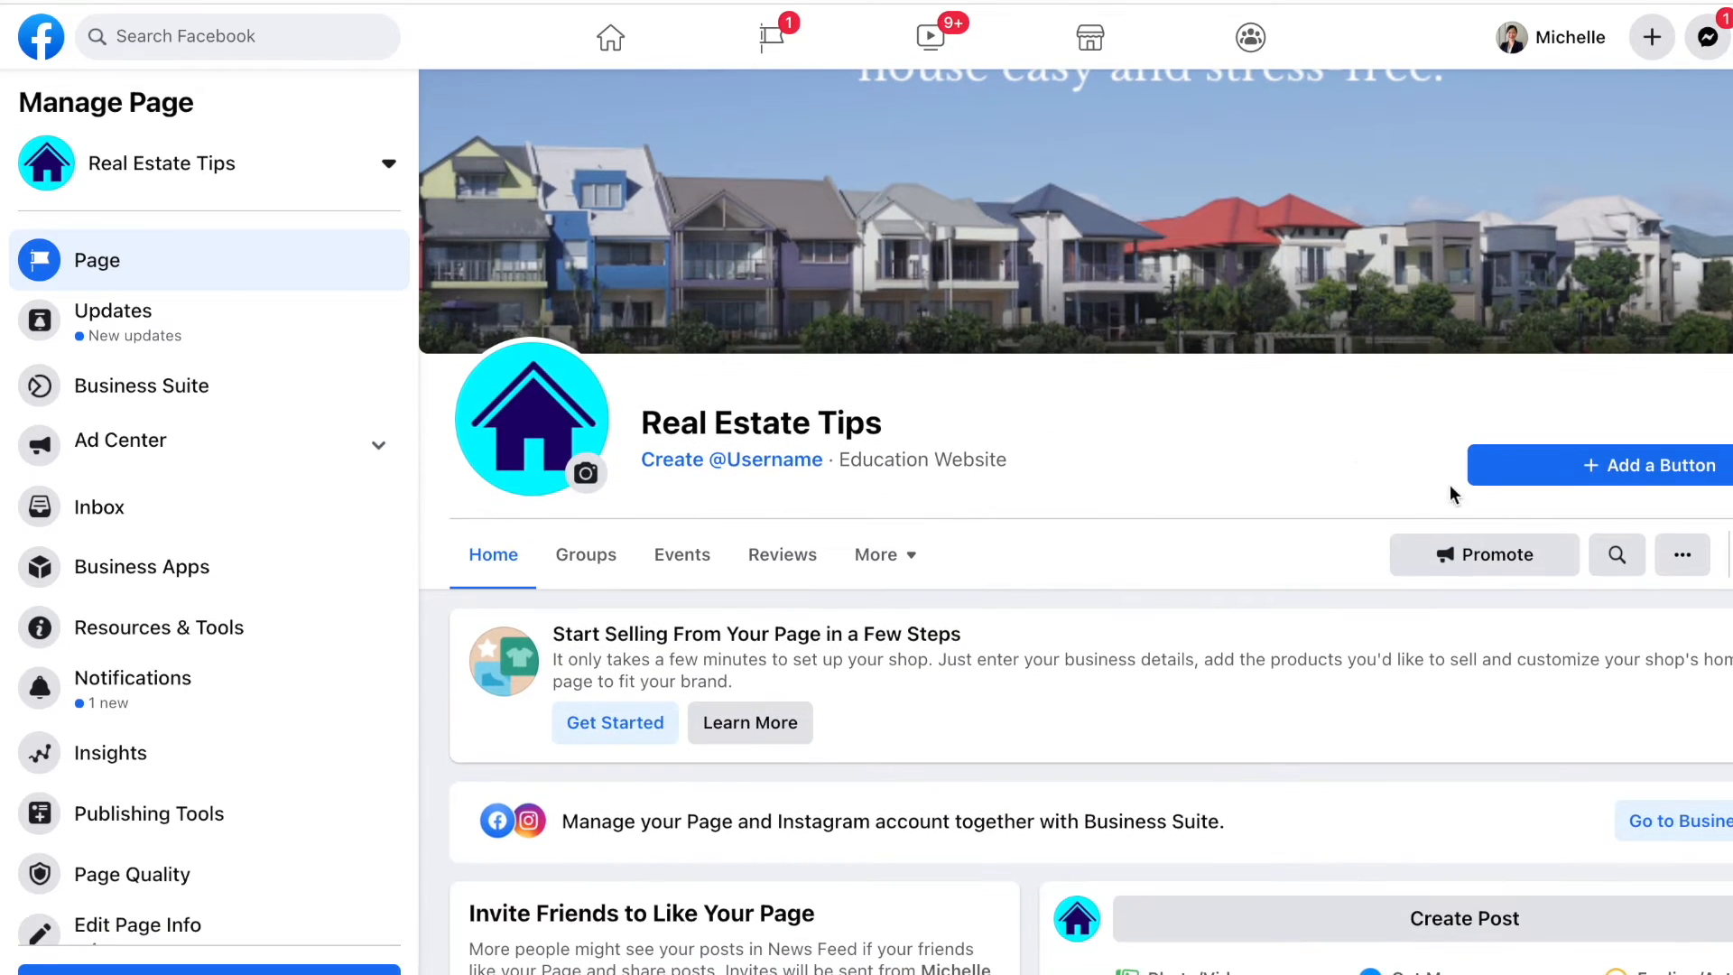
left_click(1644, 465)
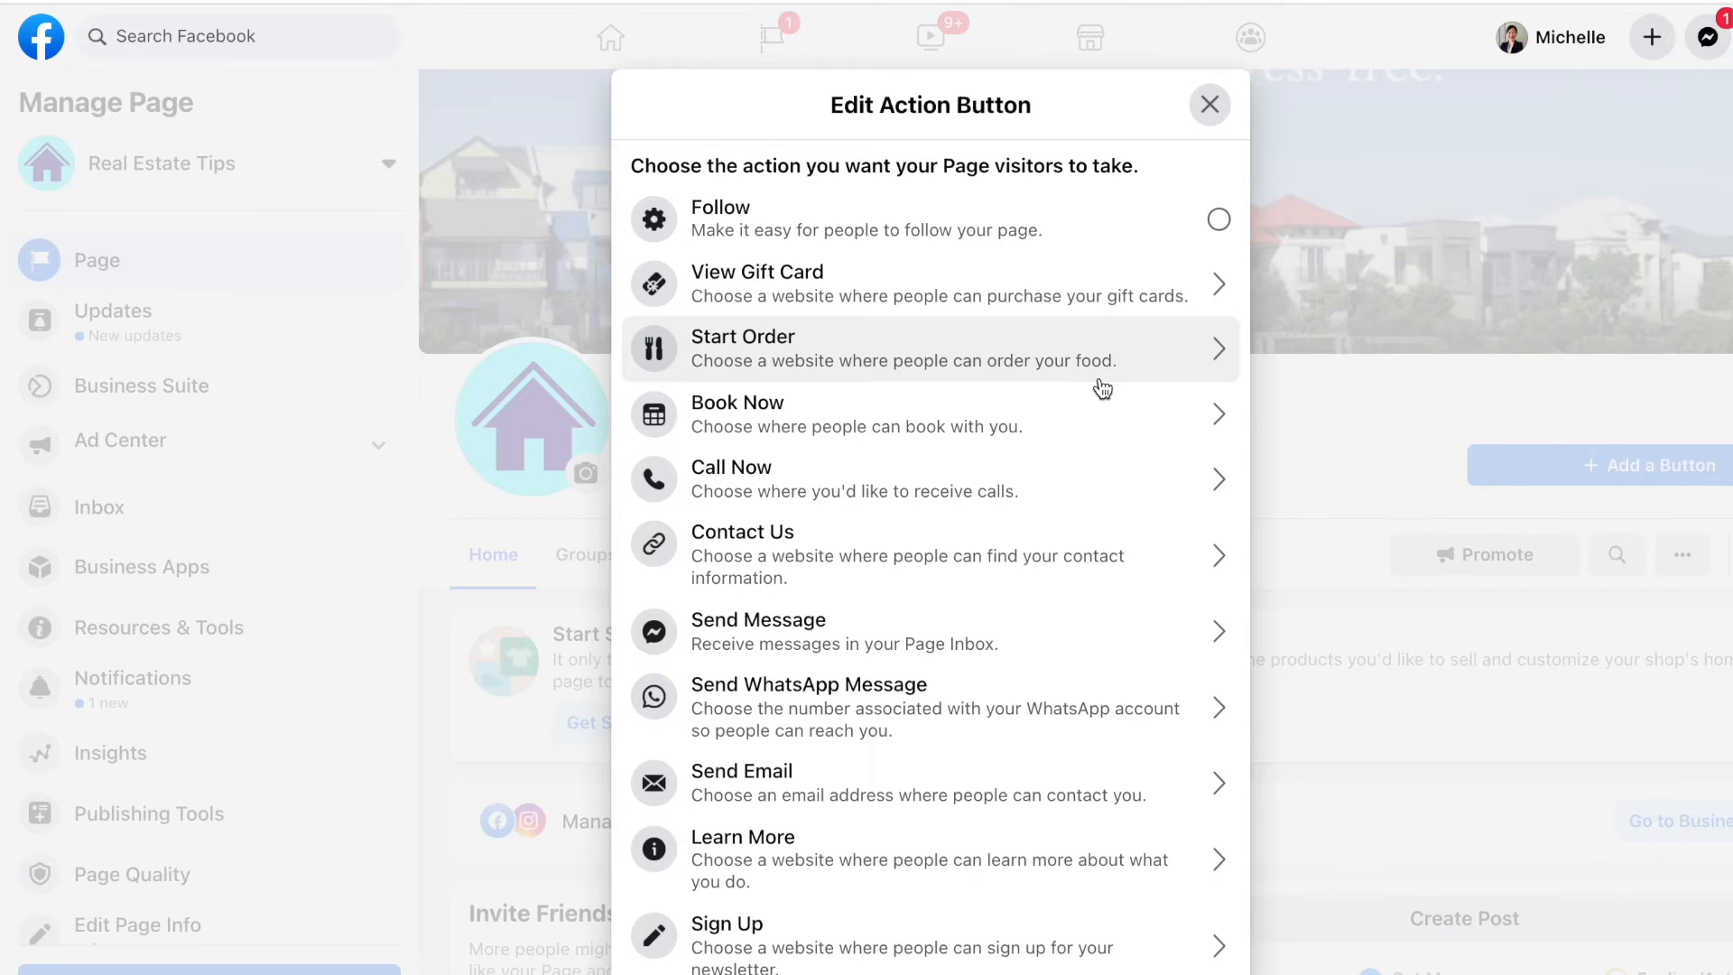
scroll(1086, 532, "down", 4)
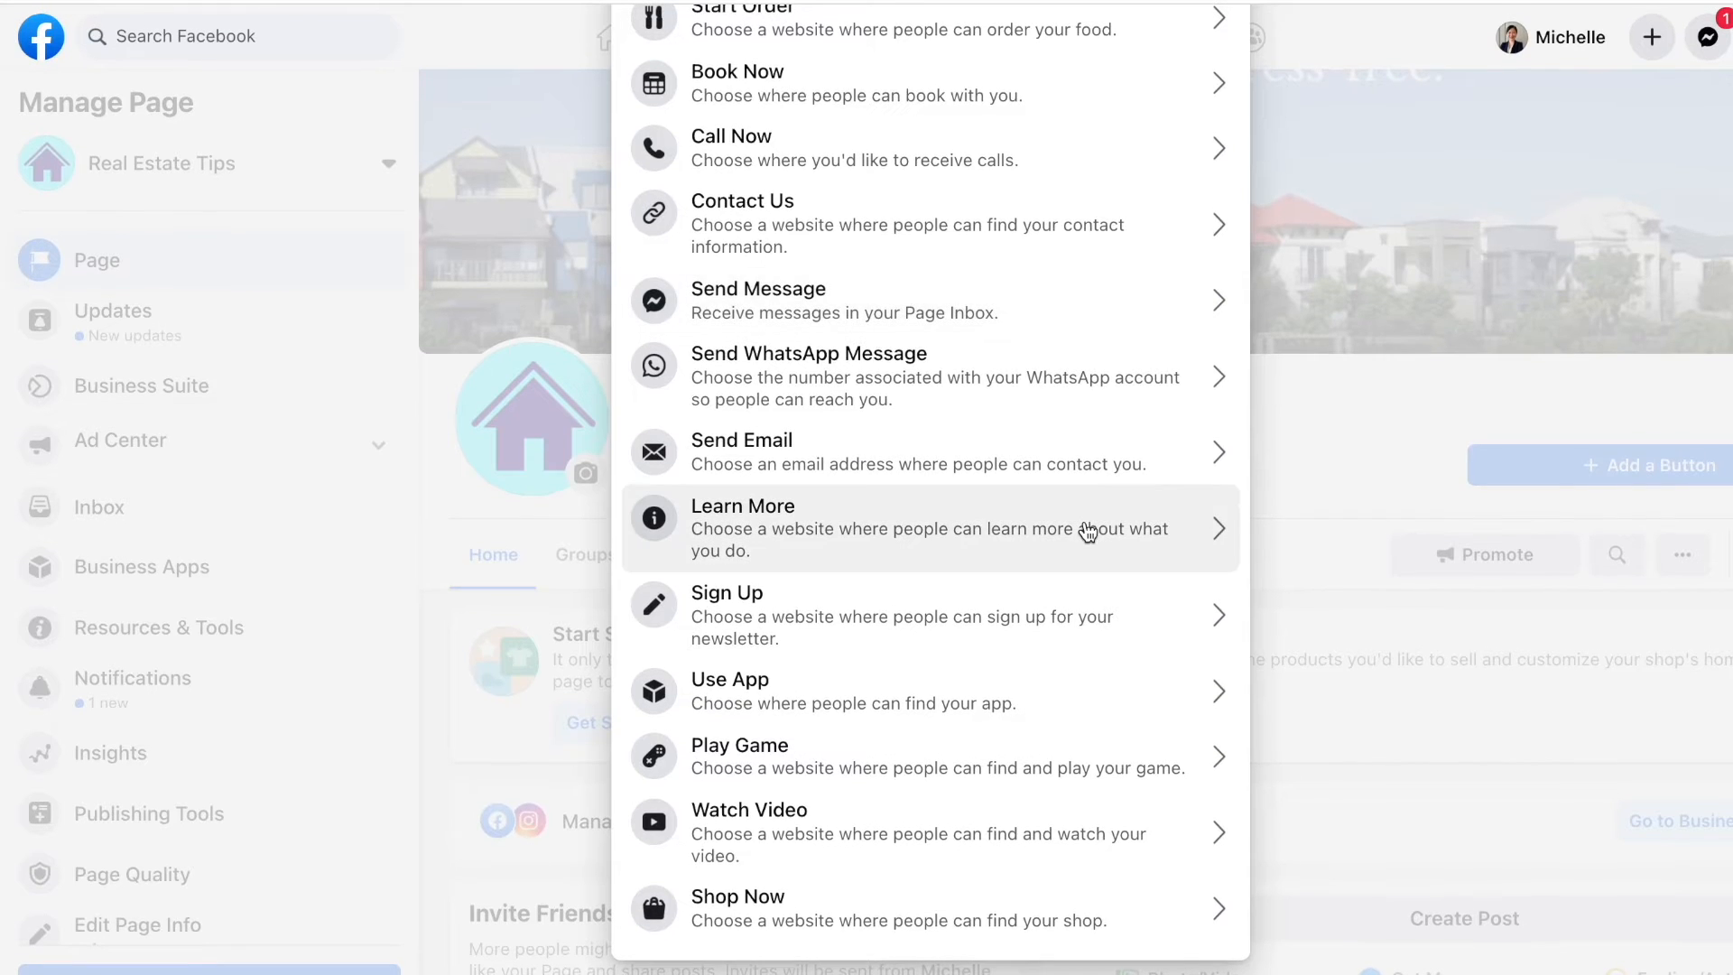
scroll(1088, 533, "up", 4)
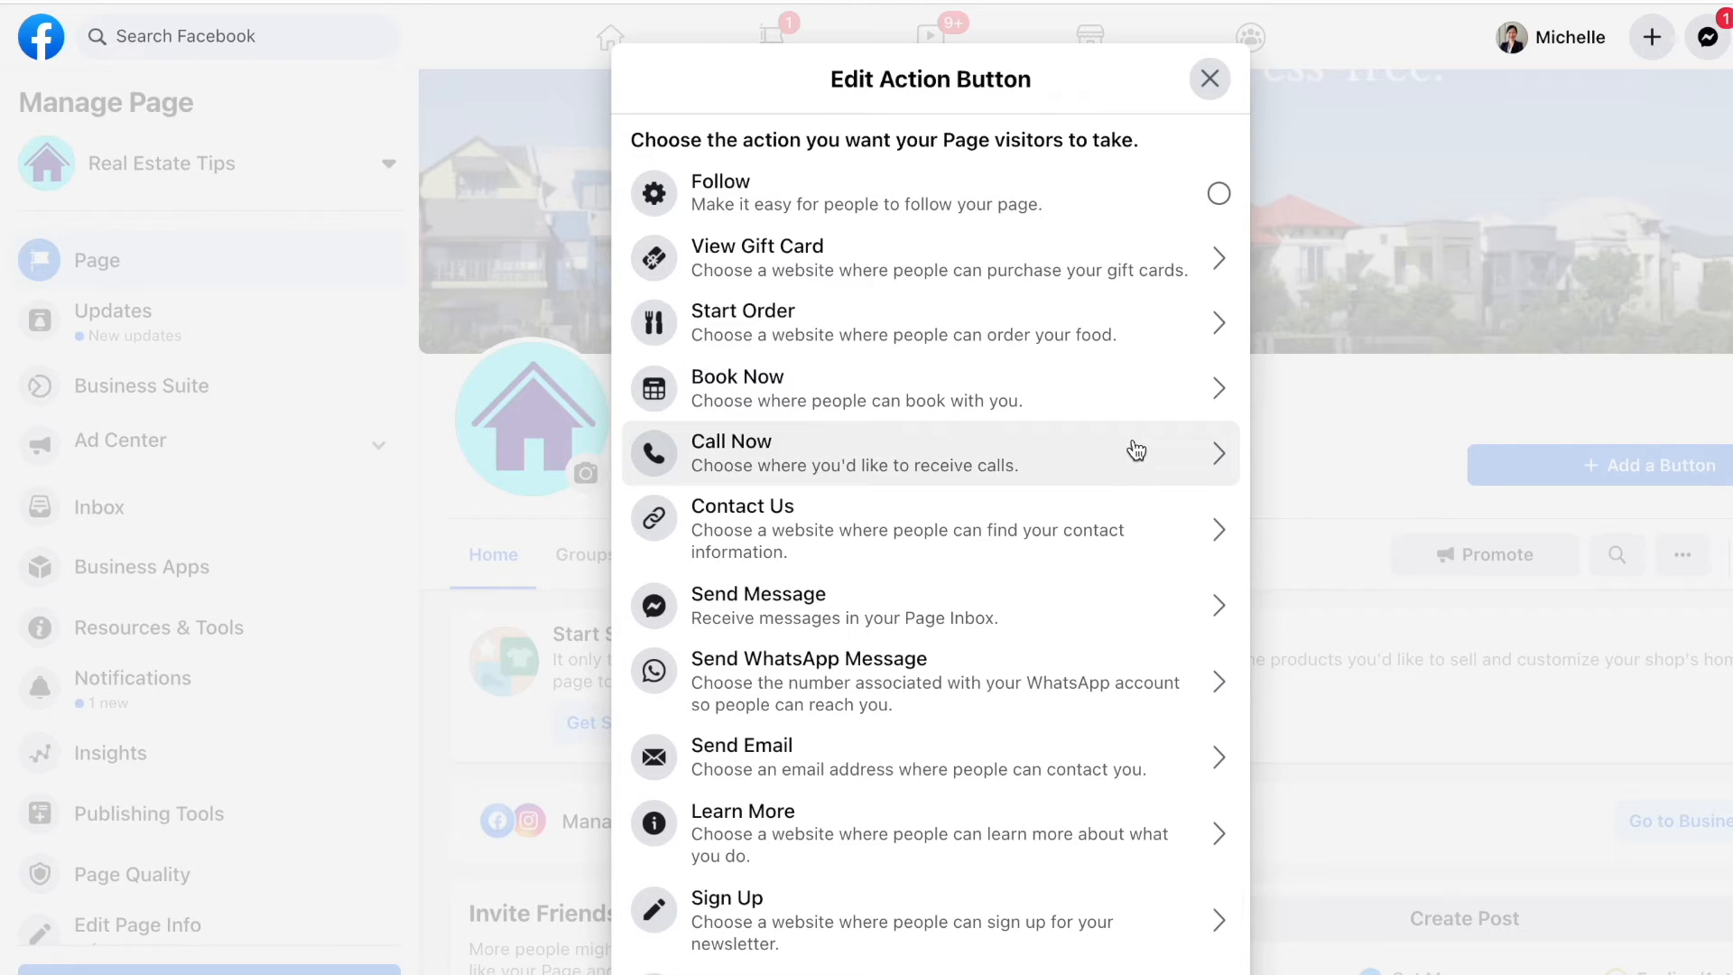
scroll(1143, 604, "down", 1)
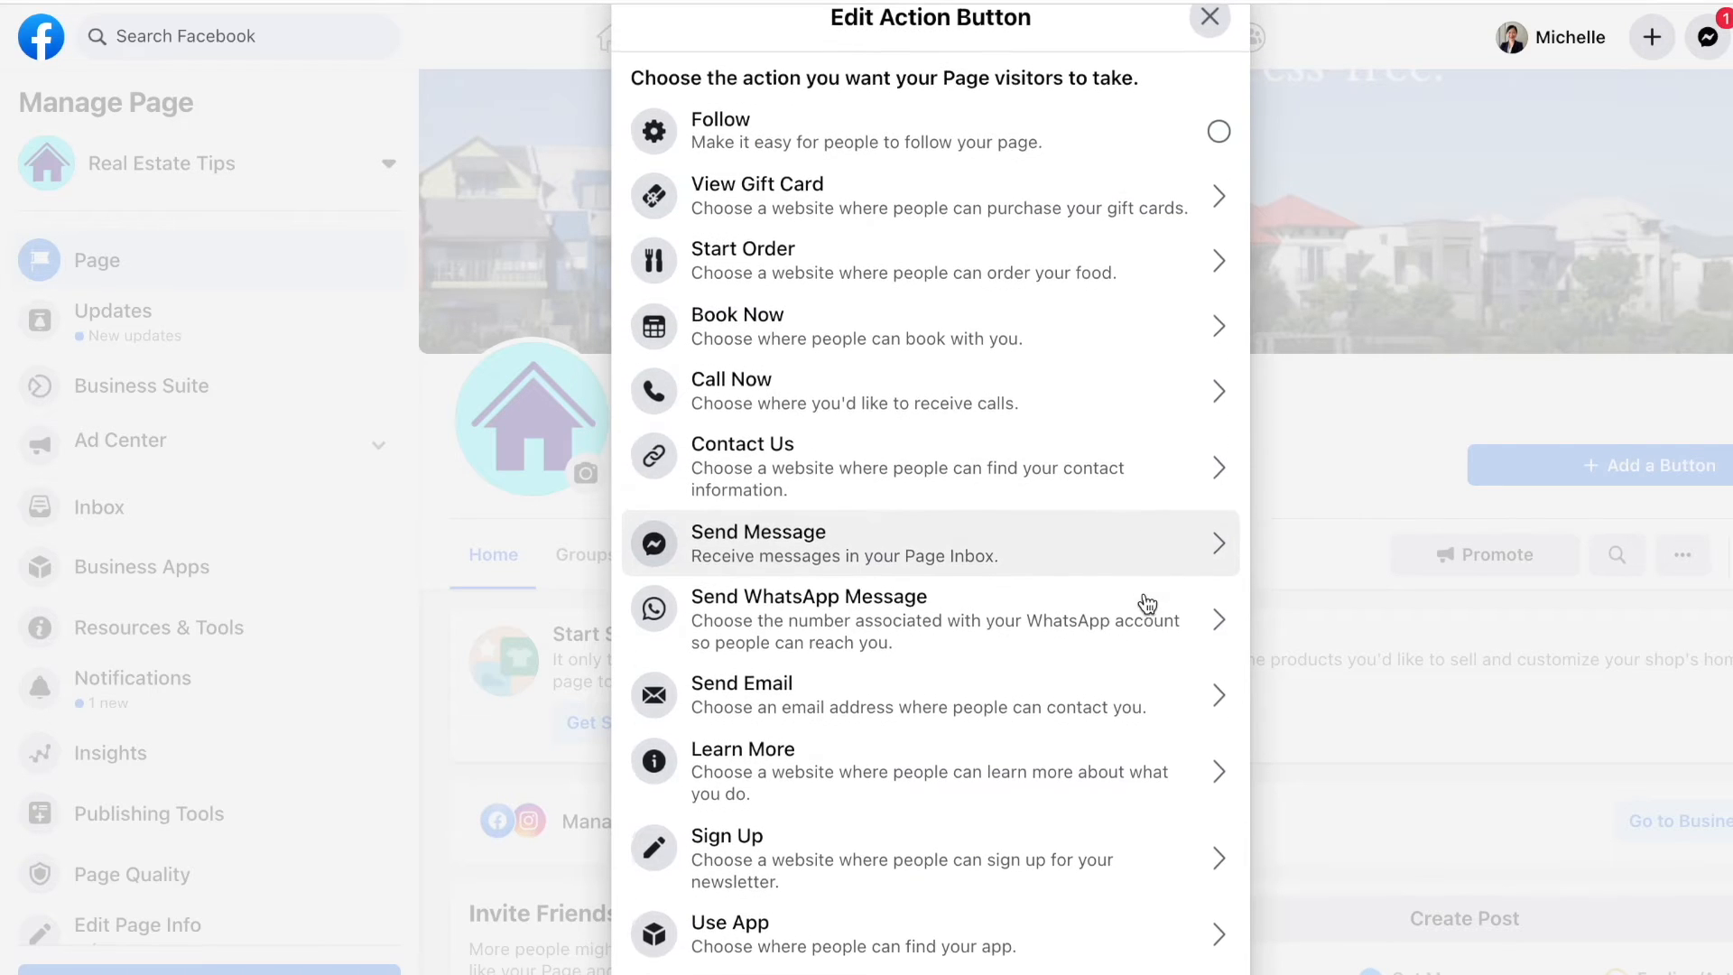
left_click(1169, 763)
left_click(1080, 471)
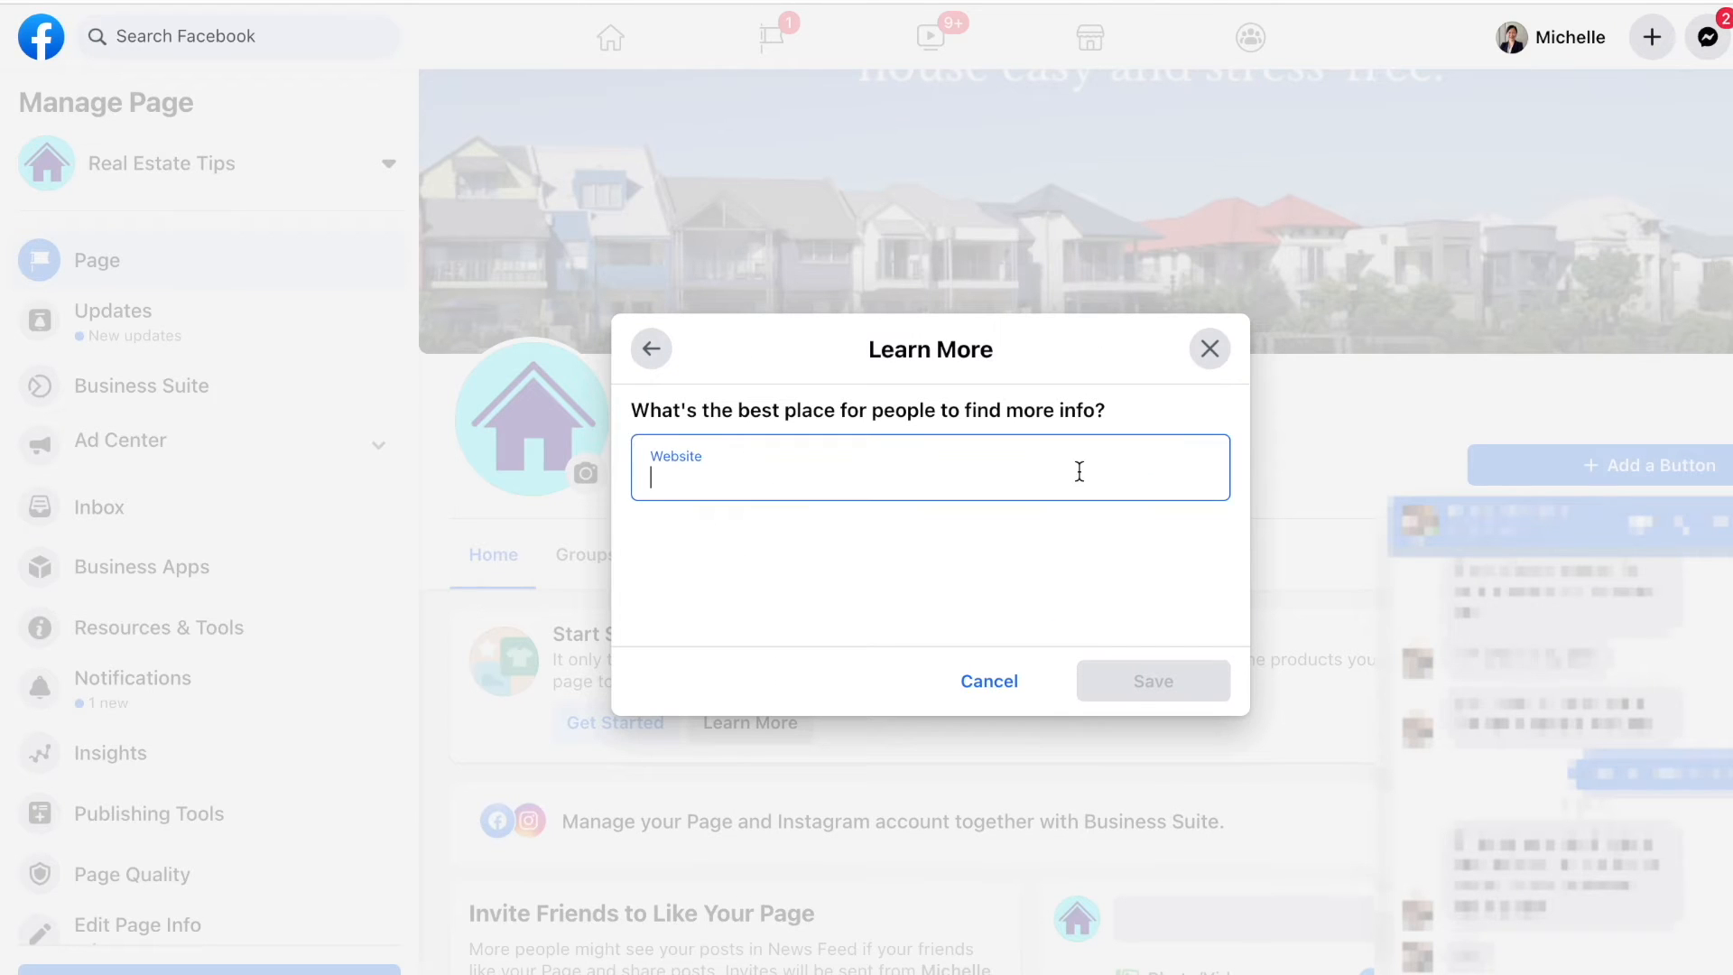
type("https://realestat")
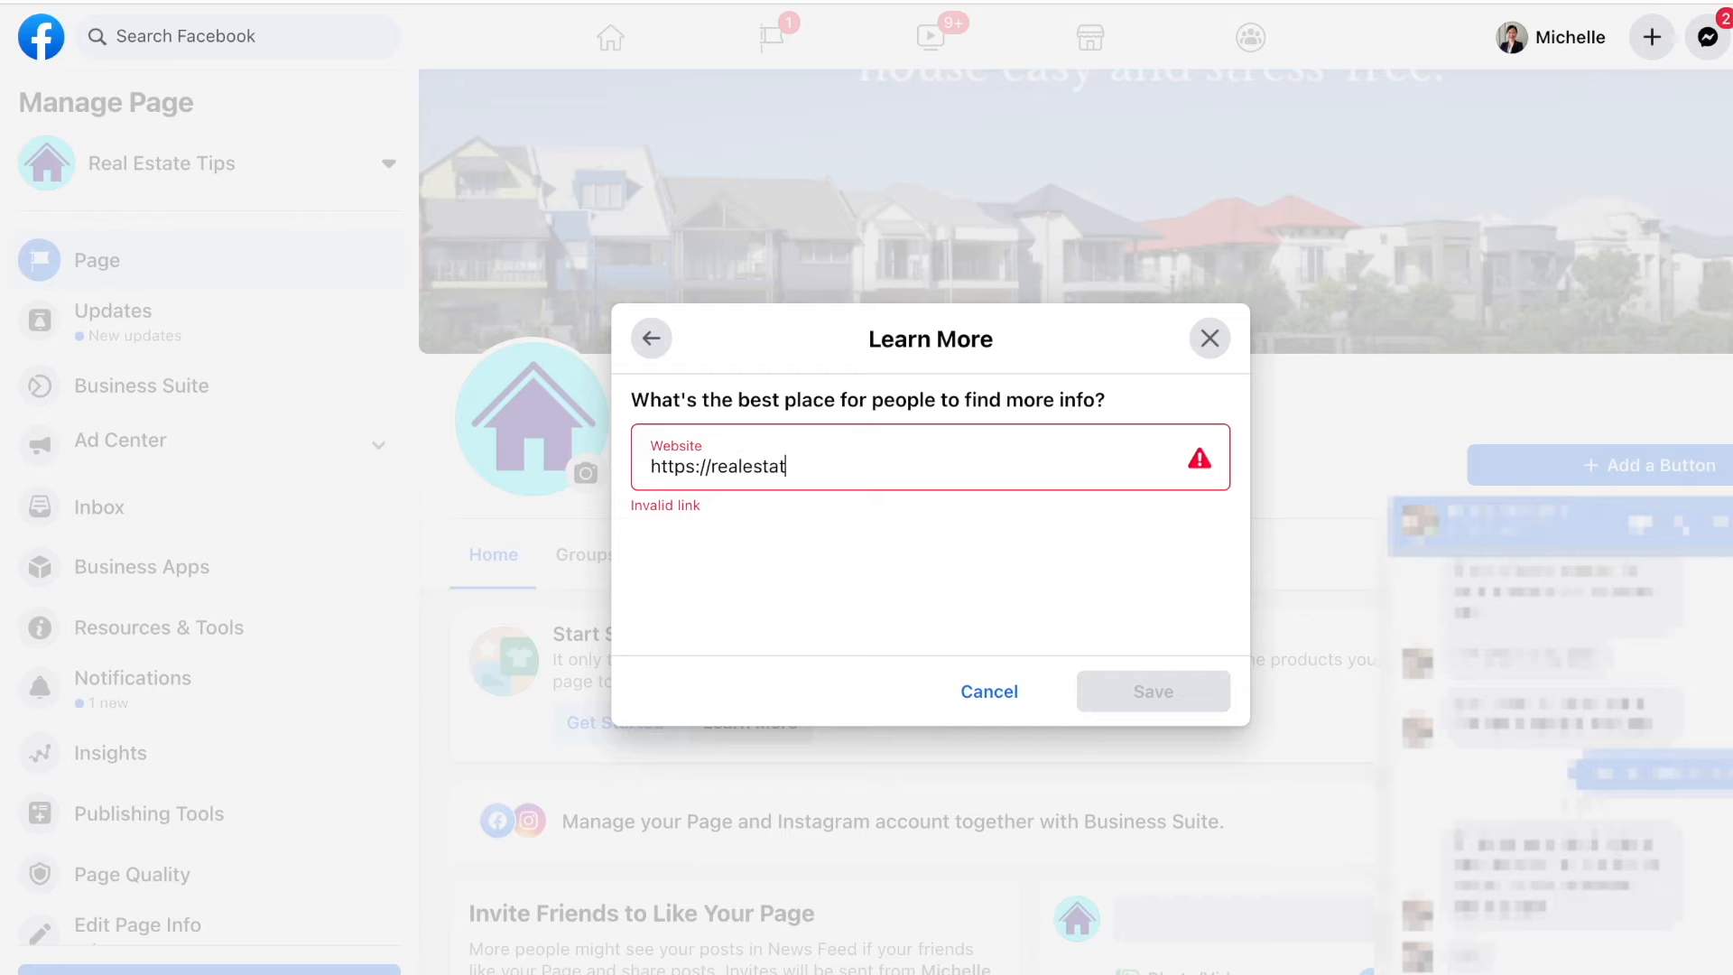
type("etips.com")
key("BackSpace")
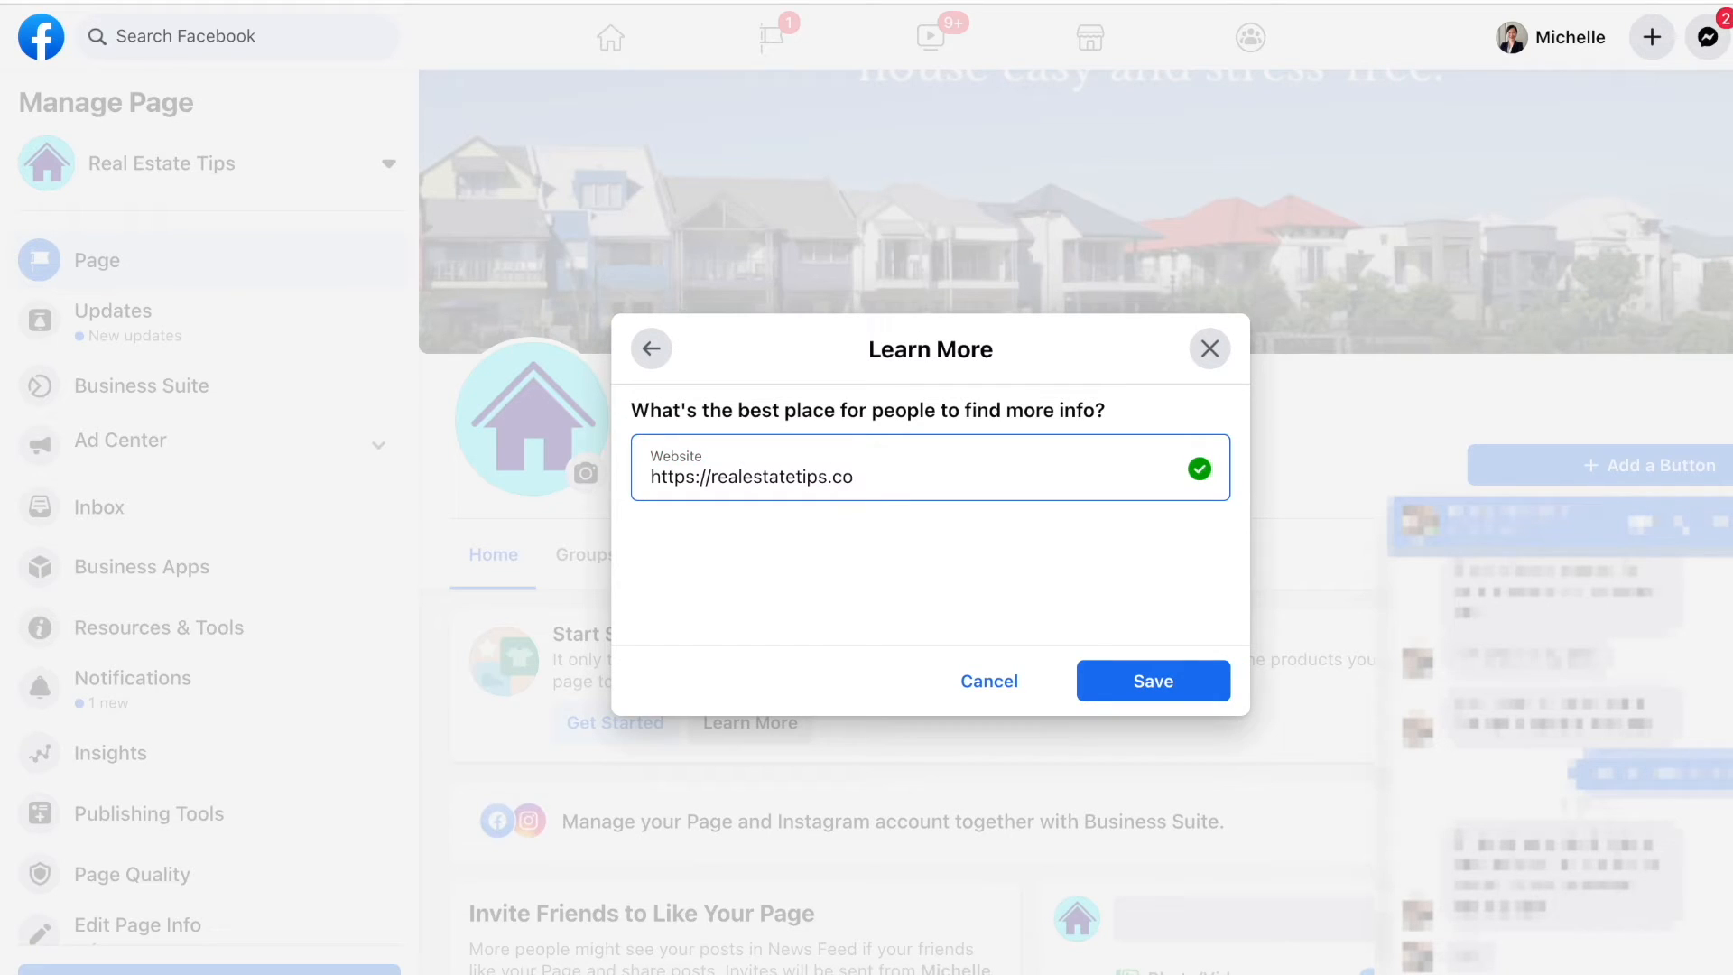
left_click(1202, 680)
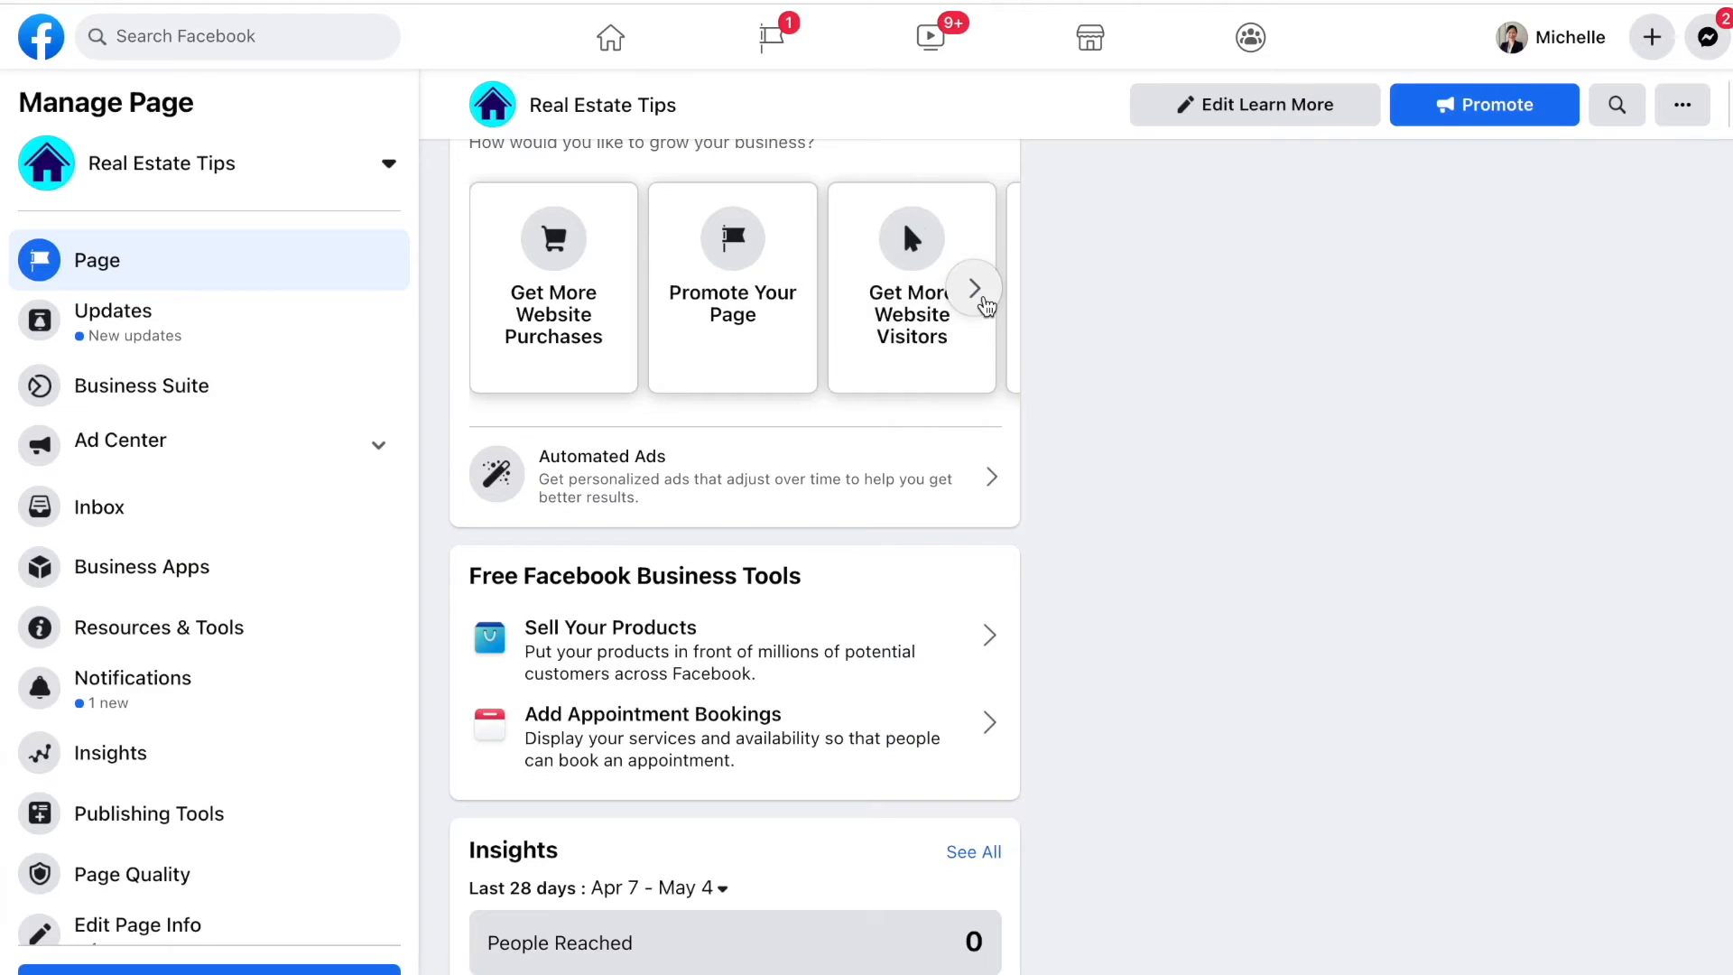
left_click(982, 301)
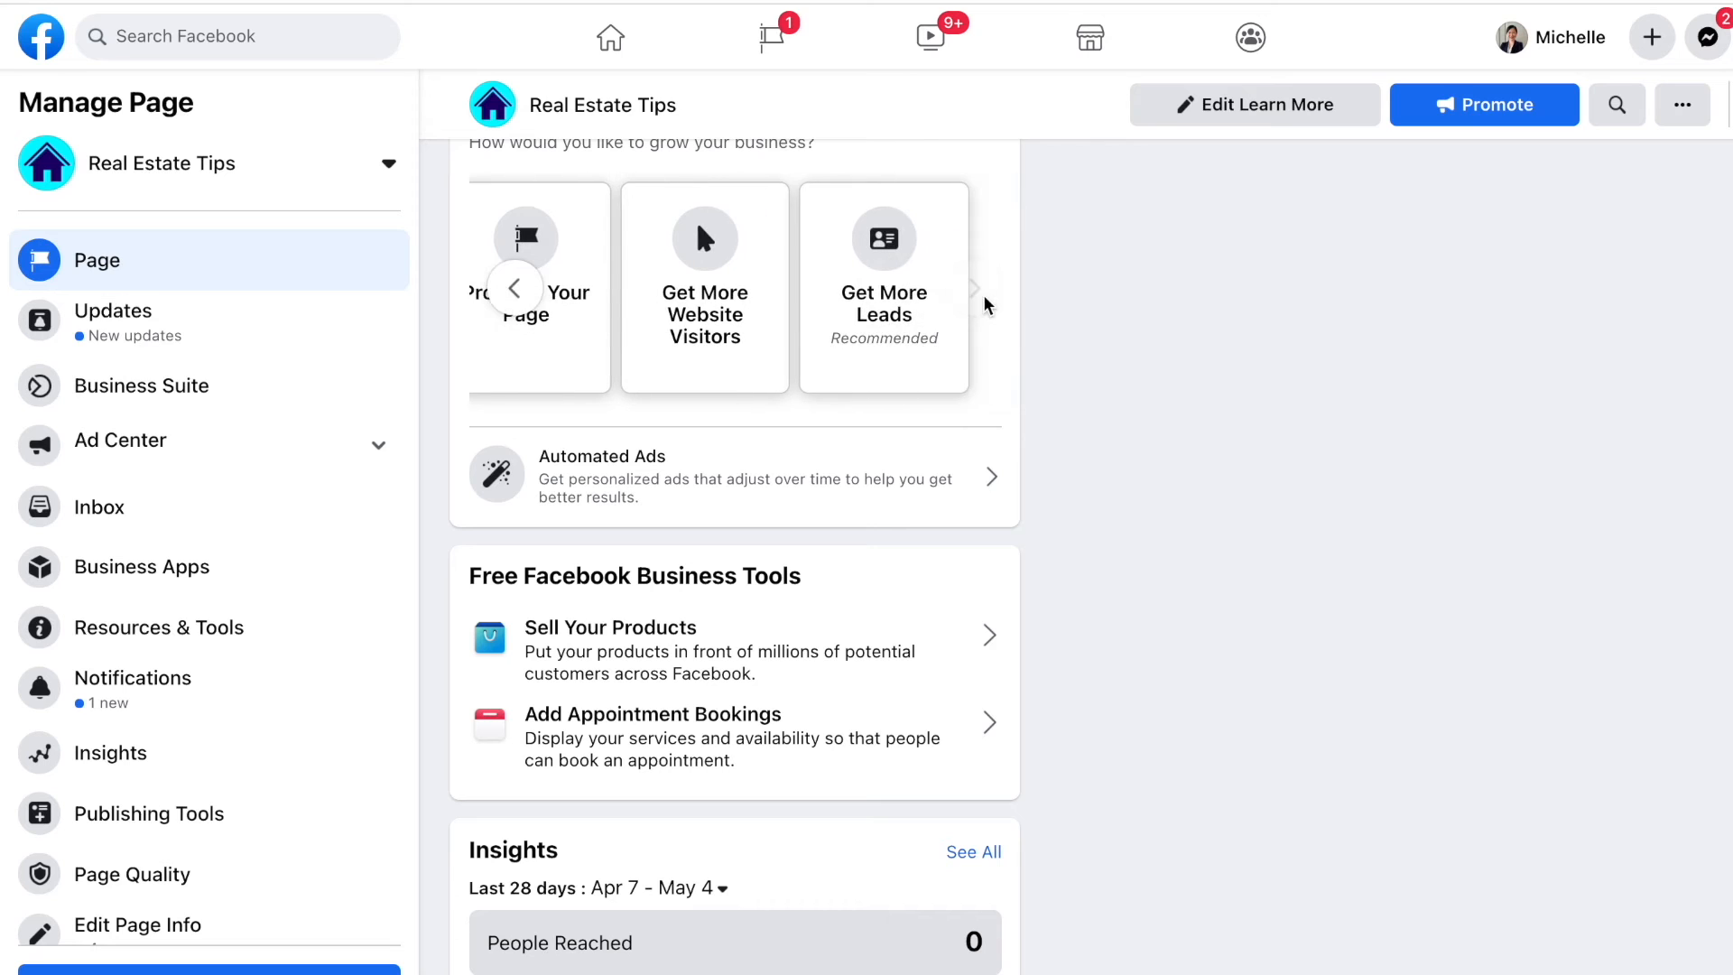
scroll(826, 361, "down", 3)
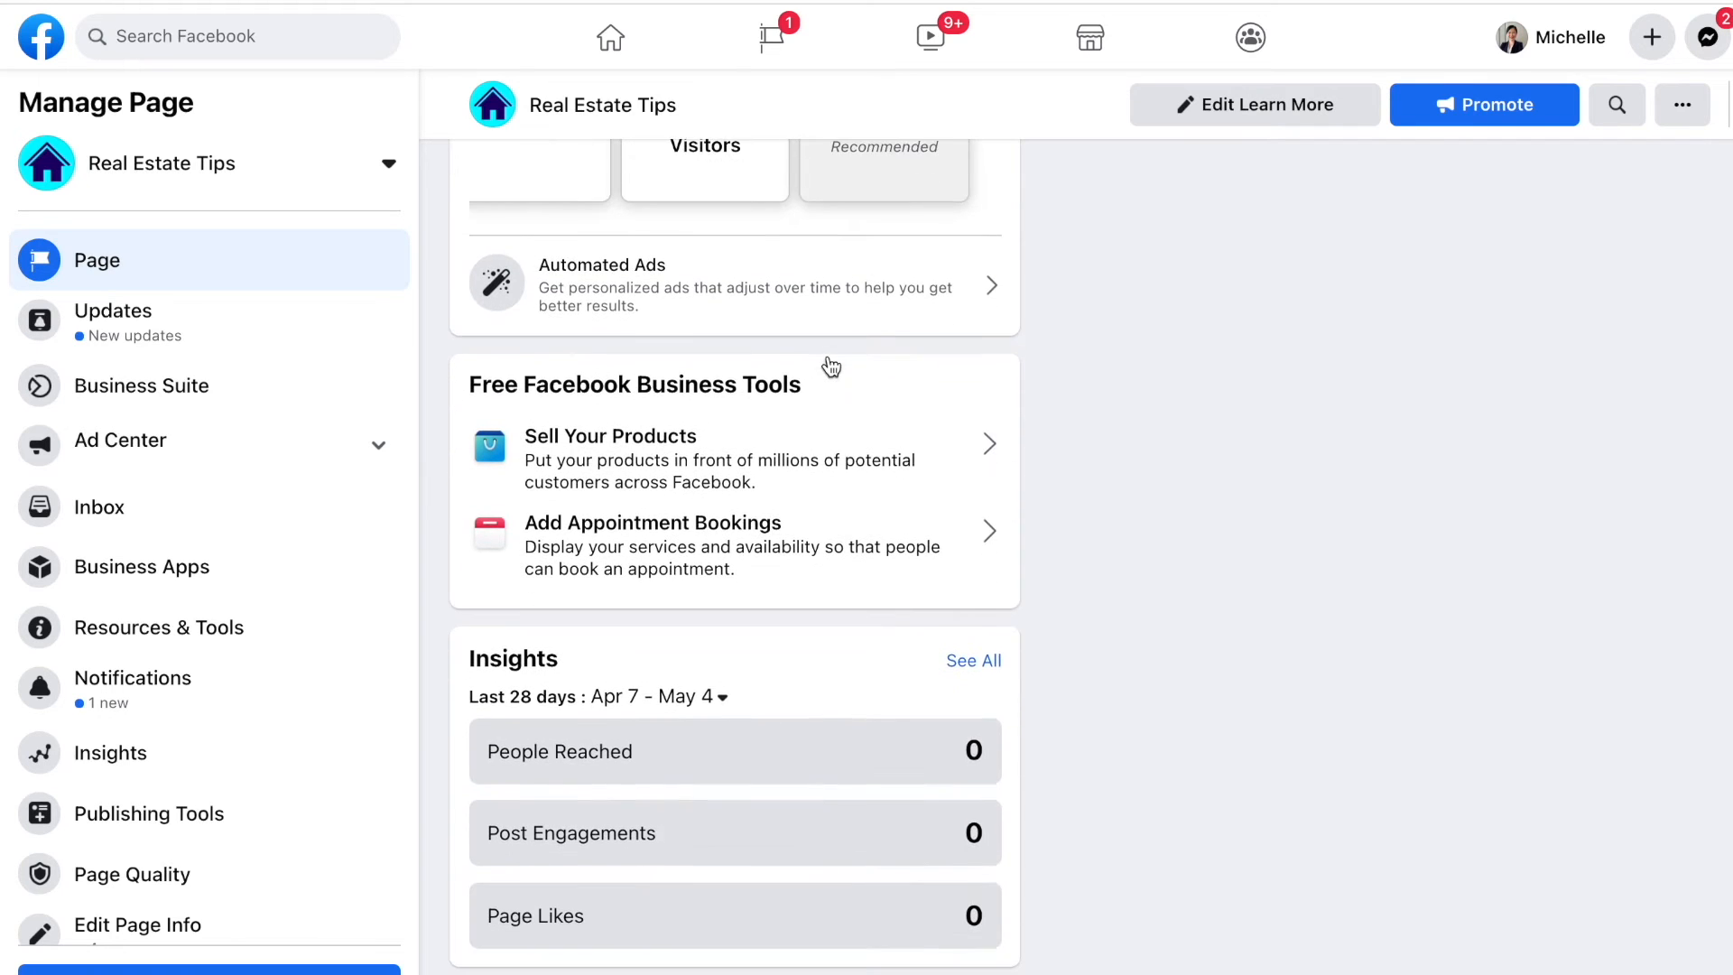
scroll(827, 364, "down", 1)
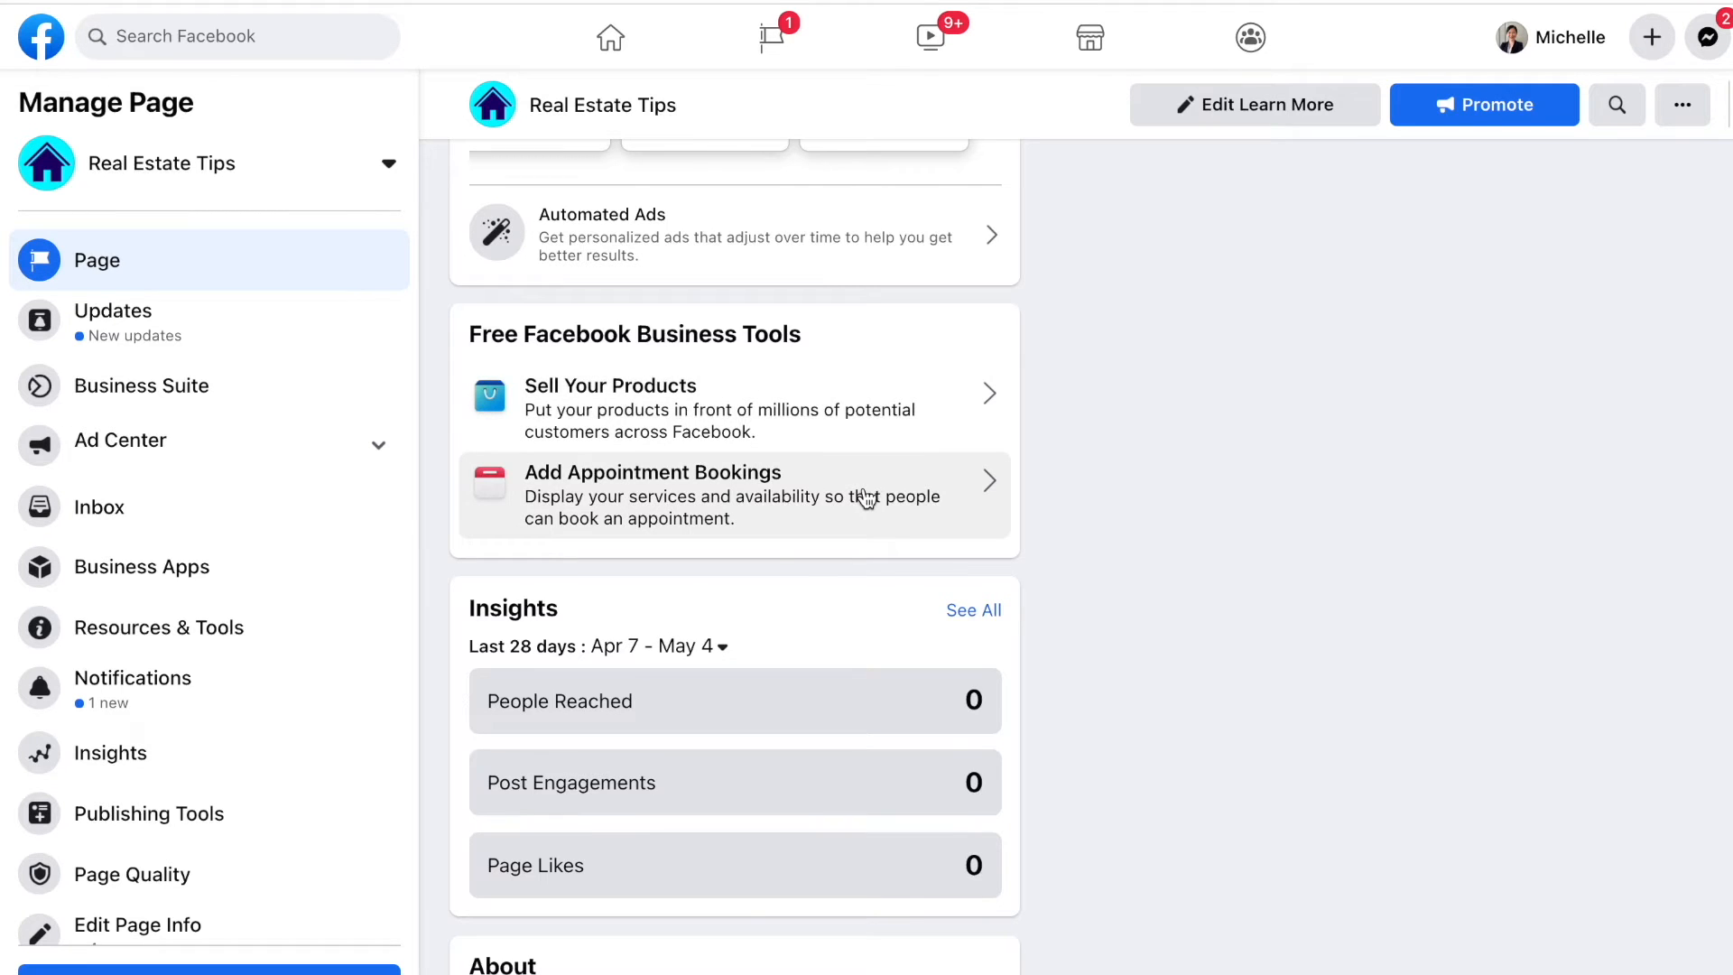
scroll(836, 642, "down", 4)
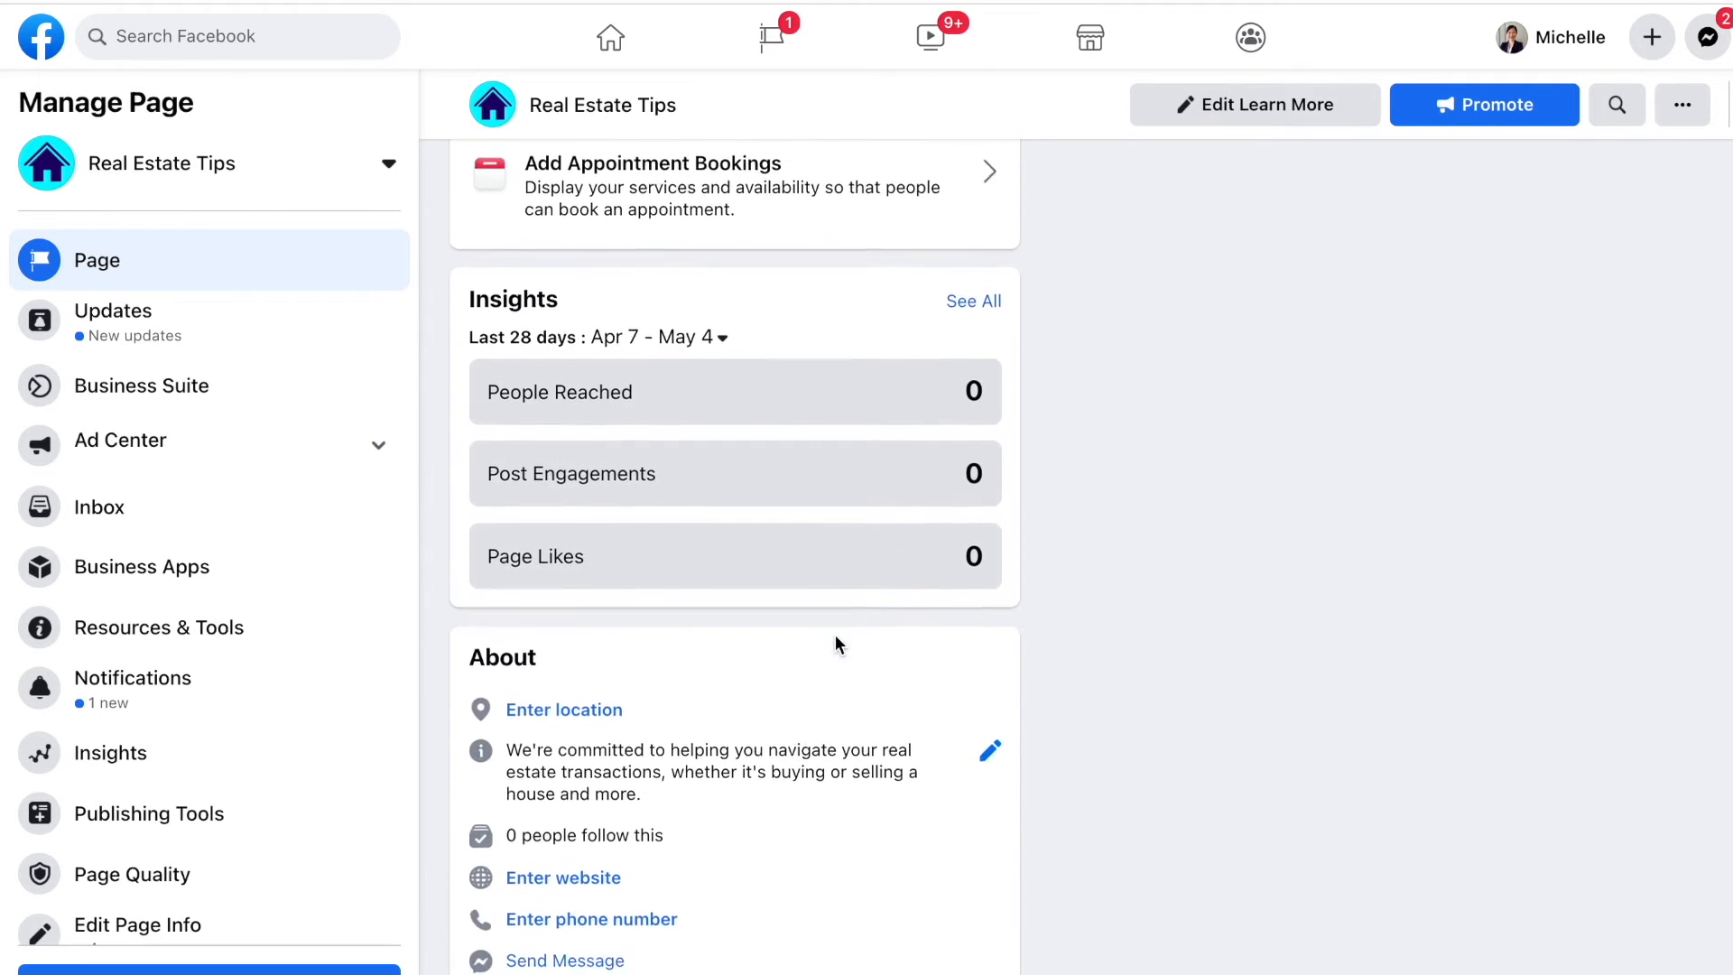
scroll(836, 643, "down", 2)
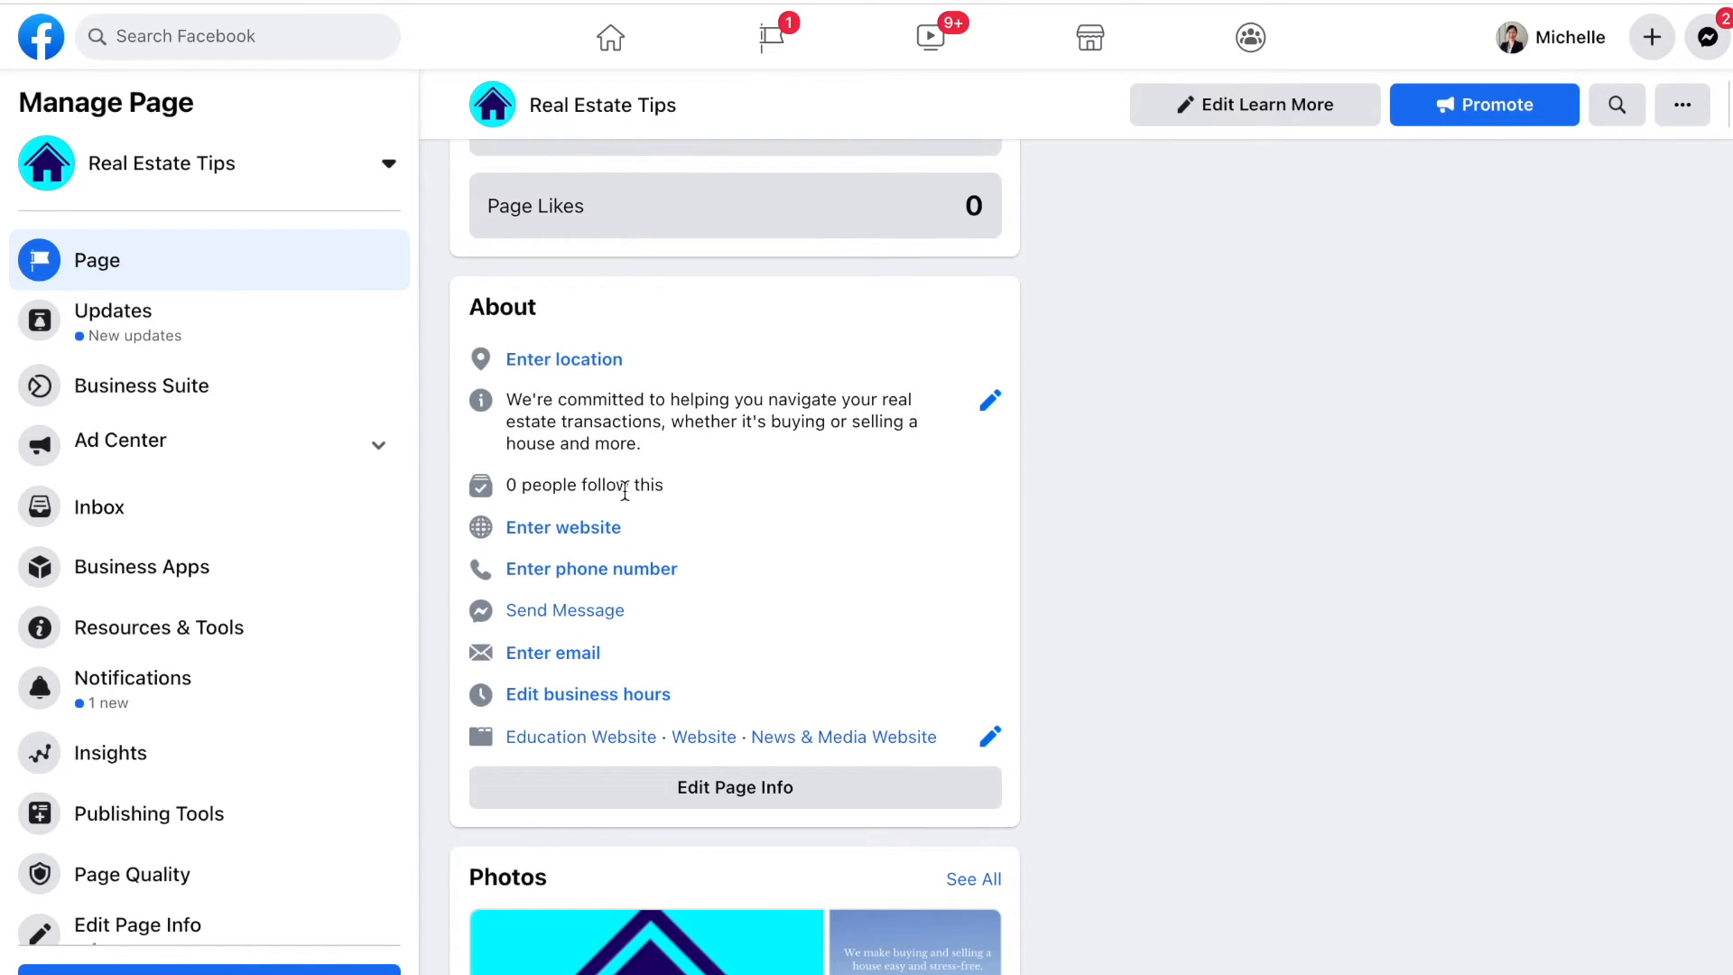
left_click(603, 527)
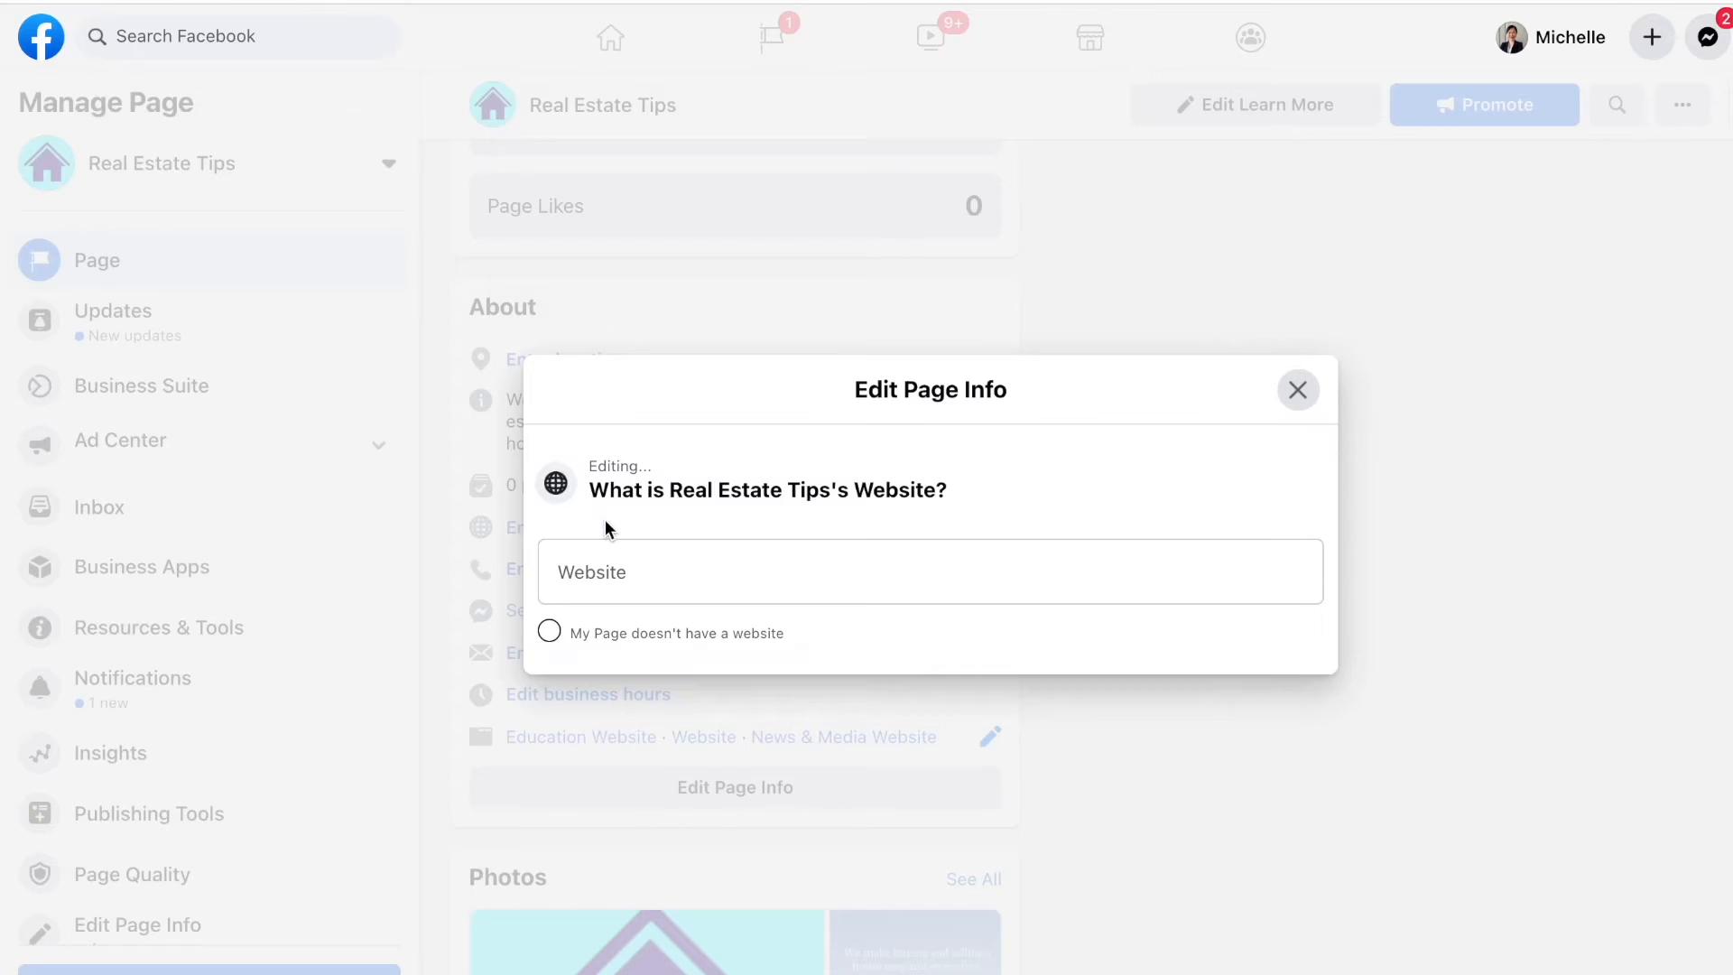
left_click(672, 570)
type("http")
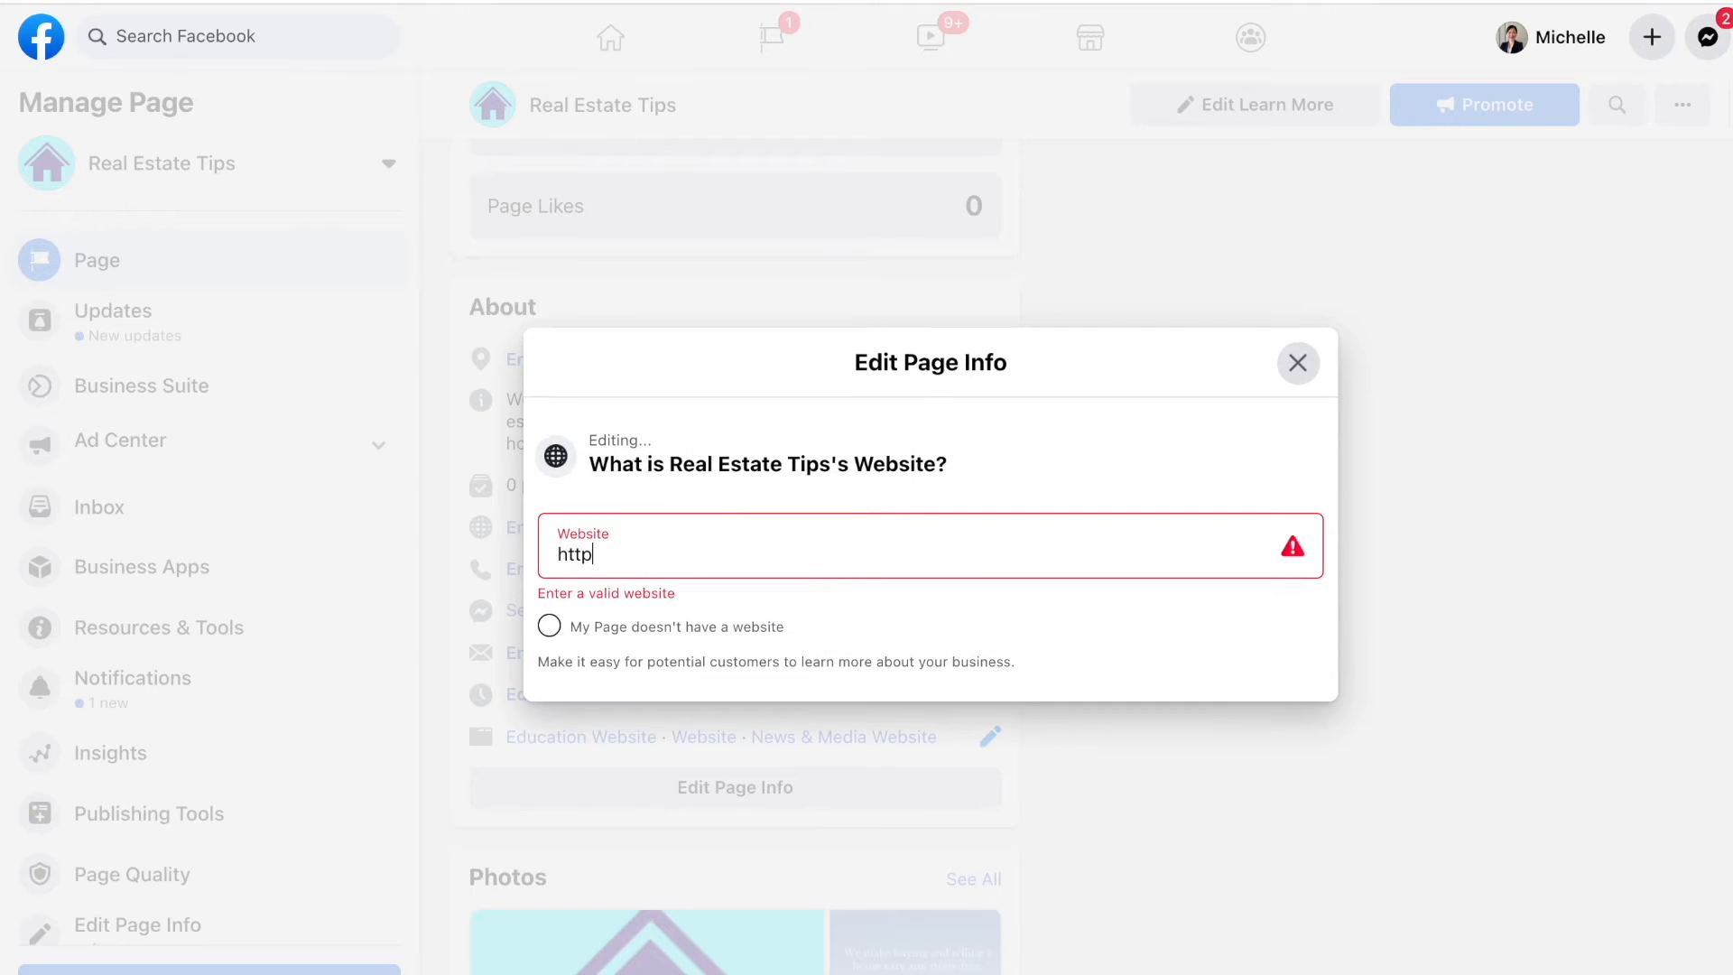
type("s://realestatetips.co")
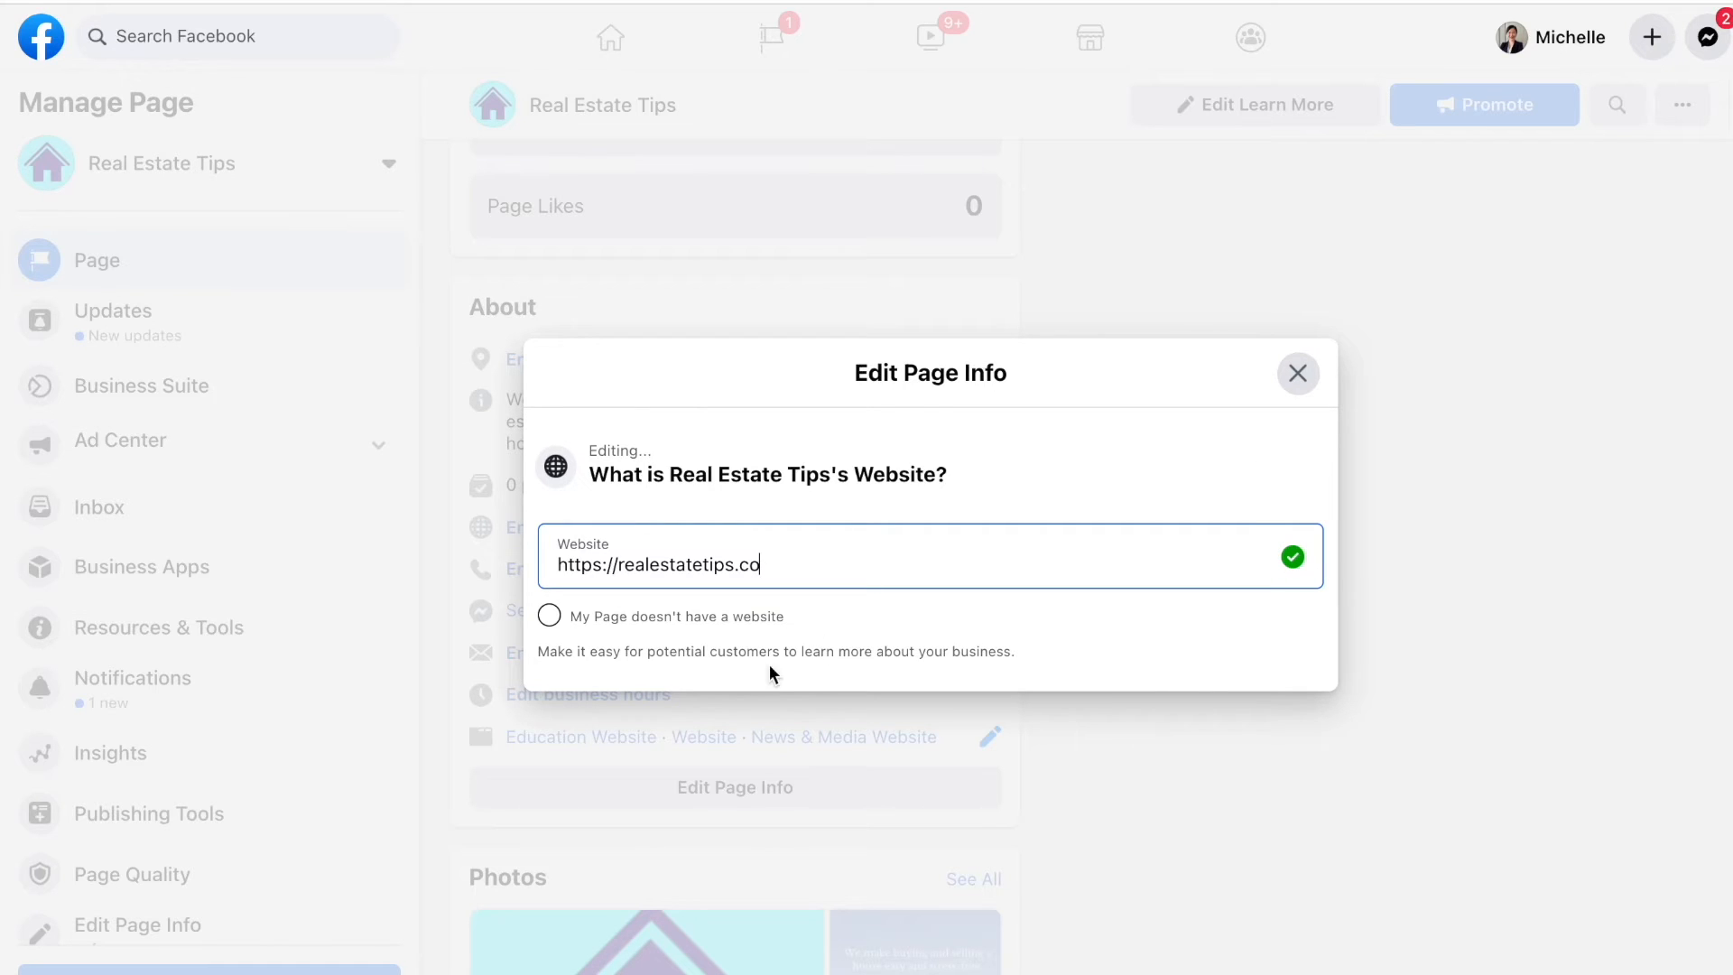
left_click(955, 634)
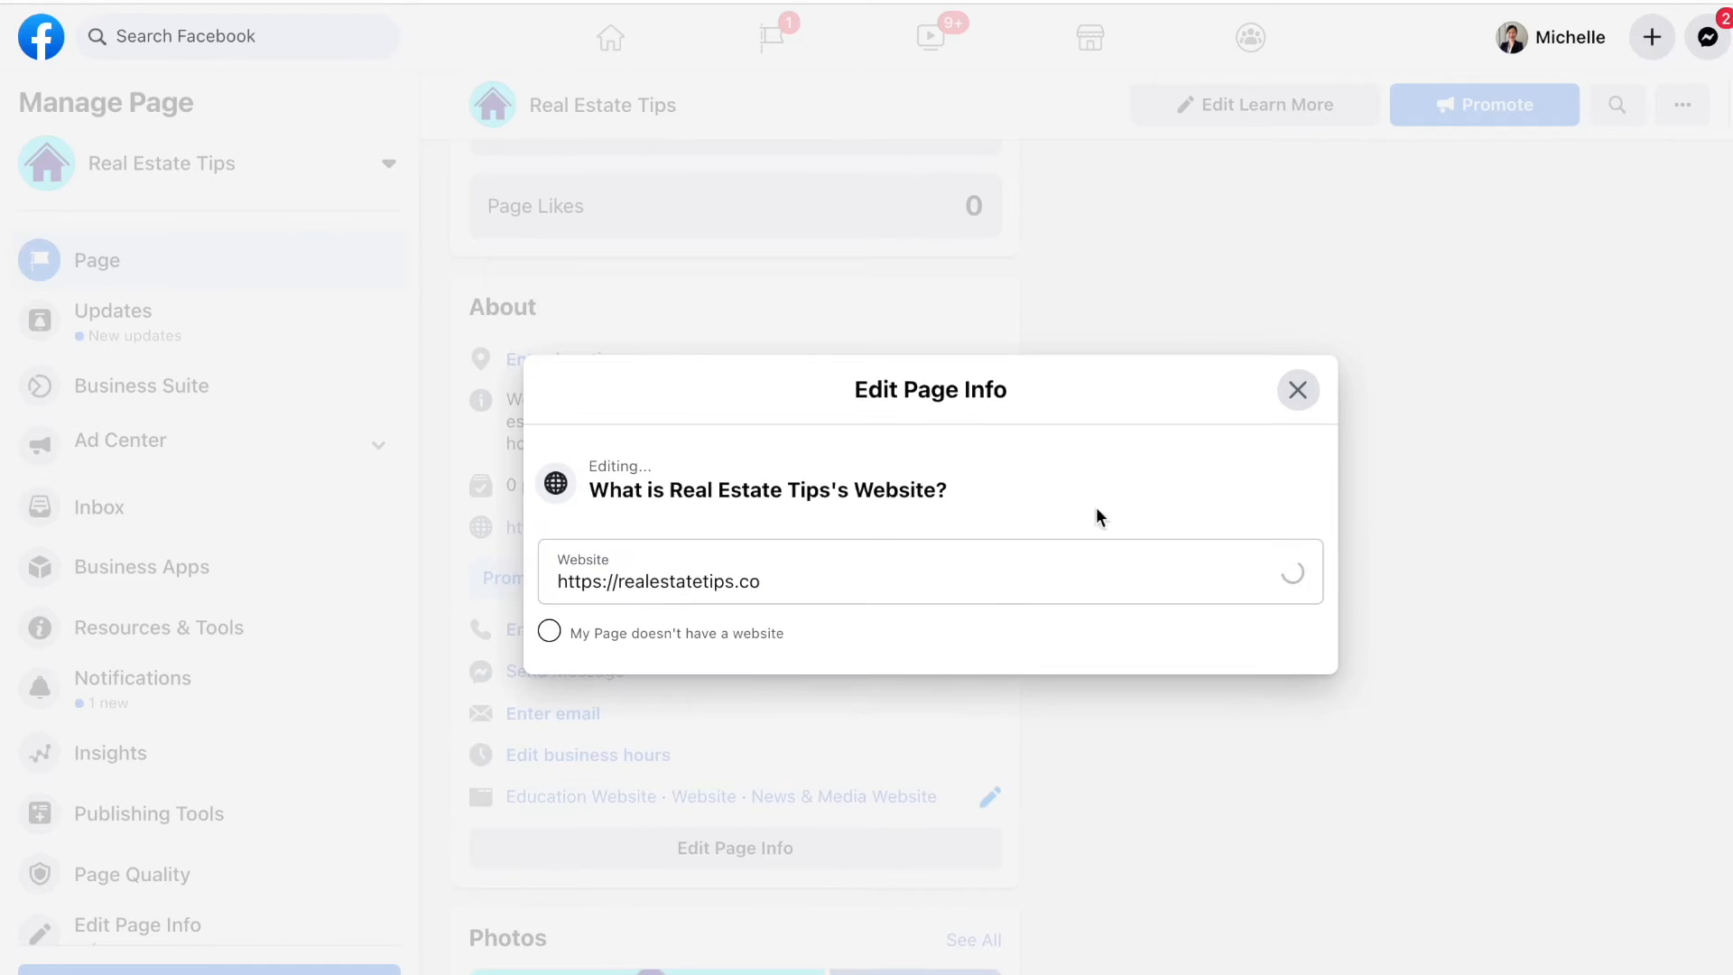
left_click(1298, 391)
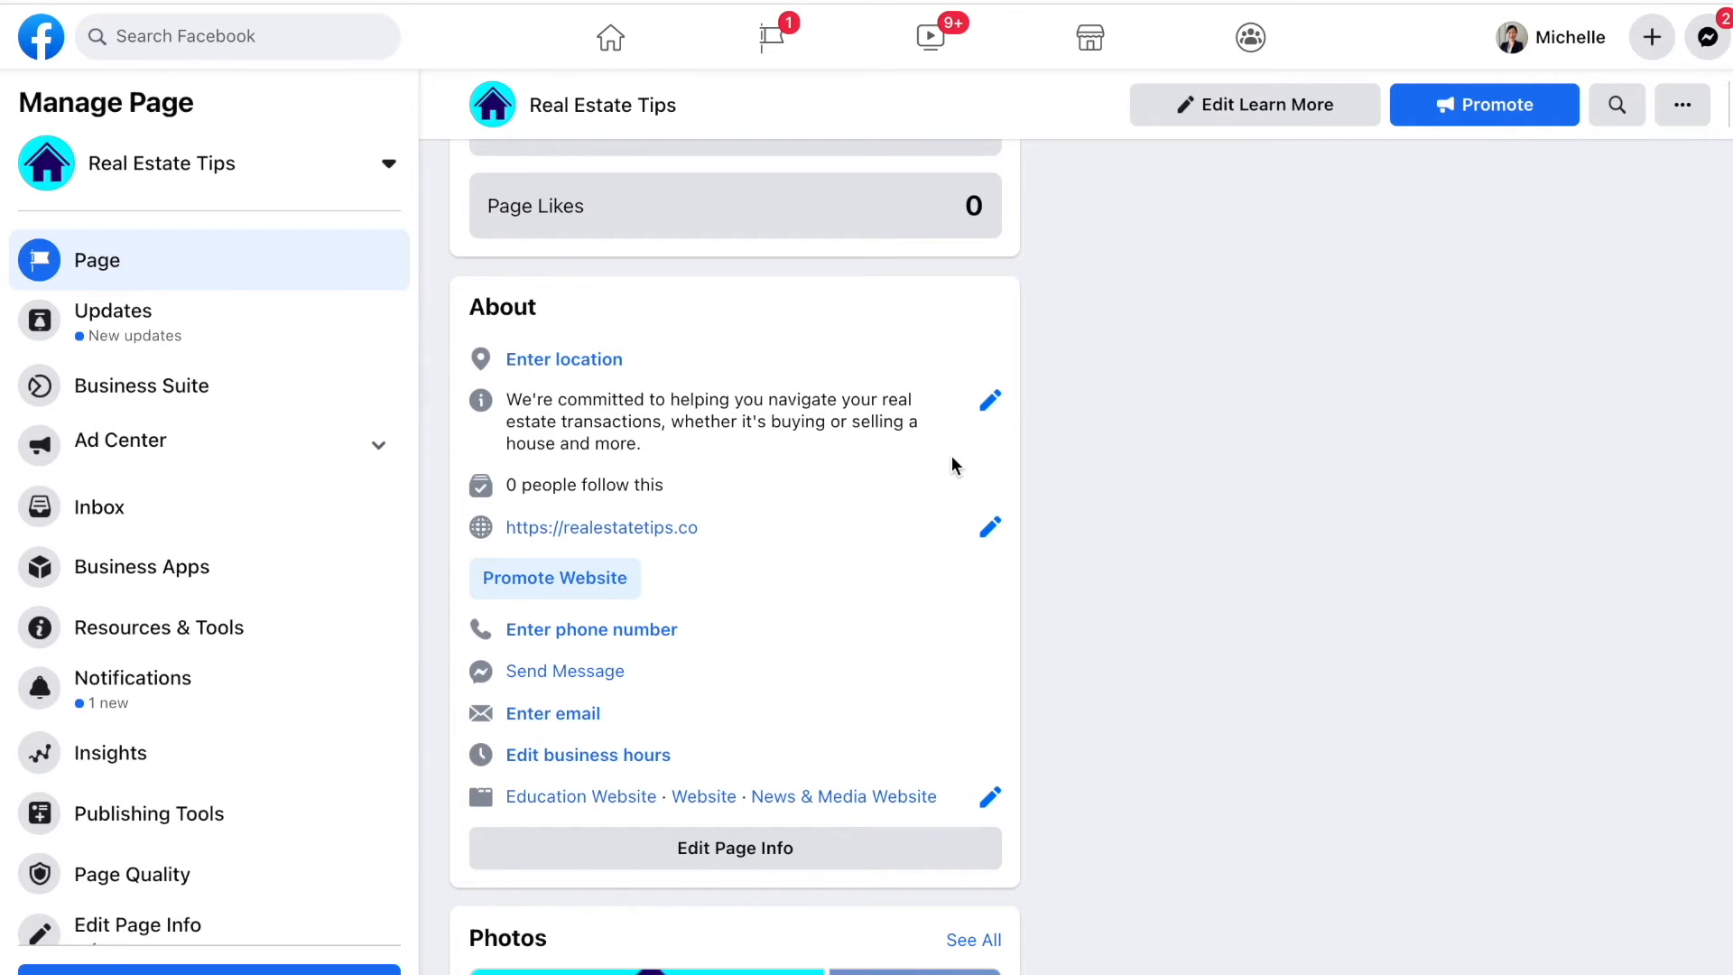
Step: Enter the Page's business contact email, save it, and close the page info editor
scroll(705, 635, "down", 2)
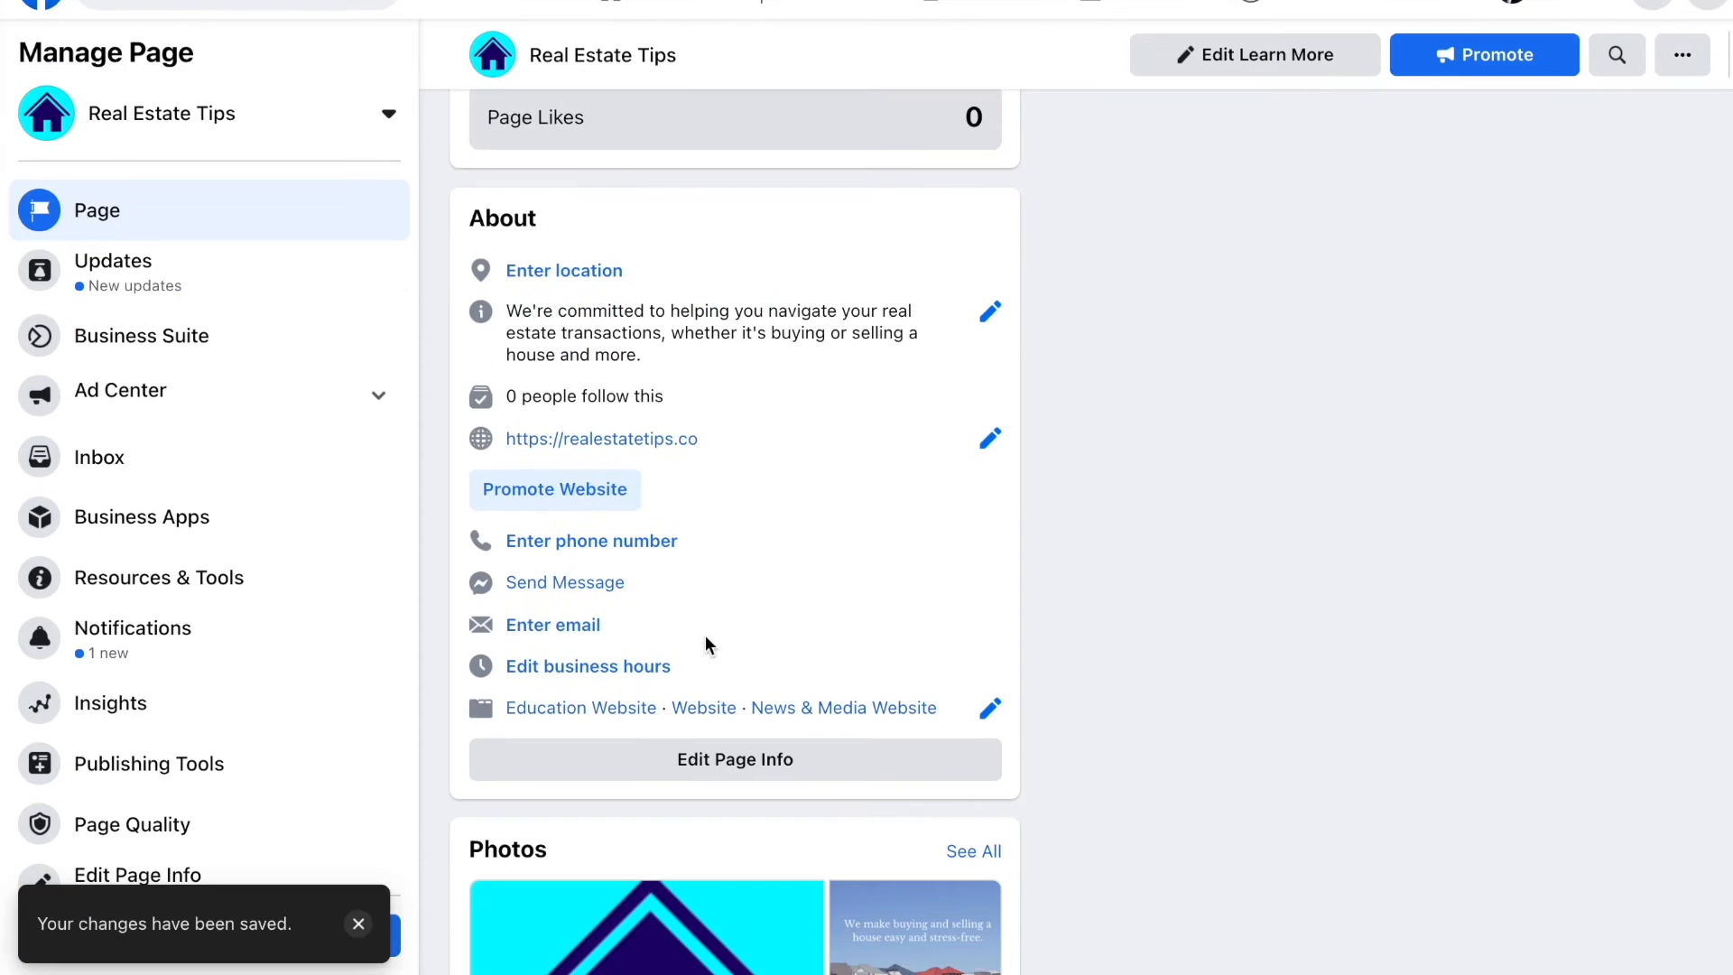
left_click(594, 634)
left_click(869, 524)
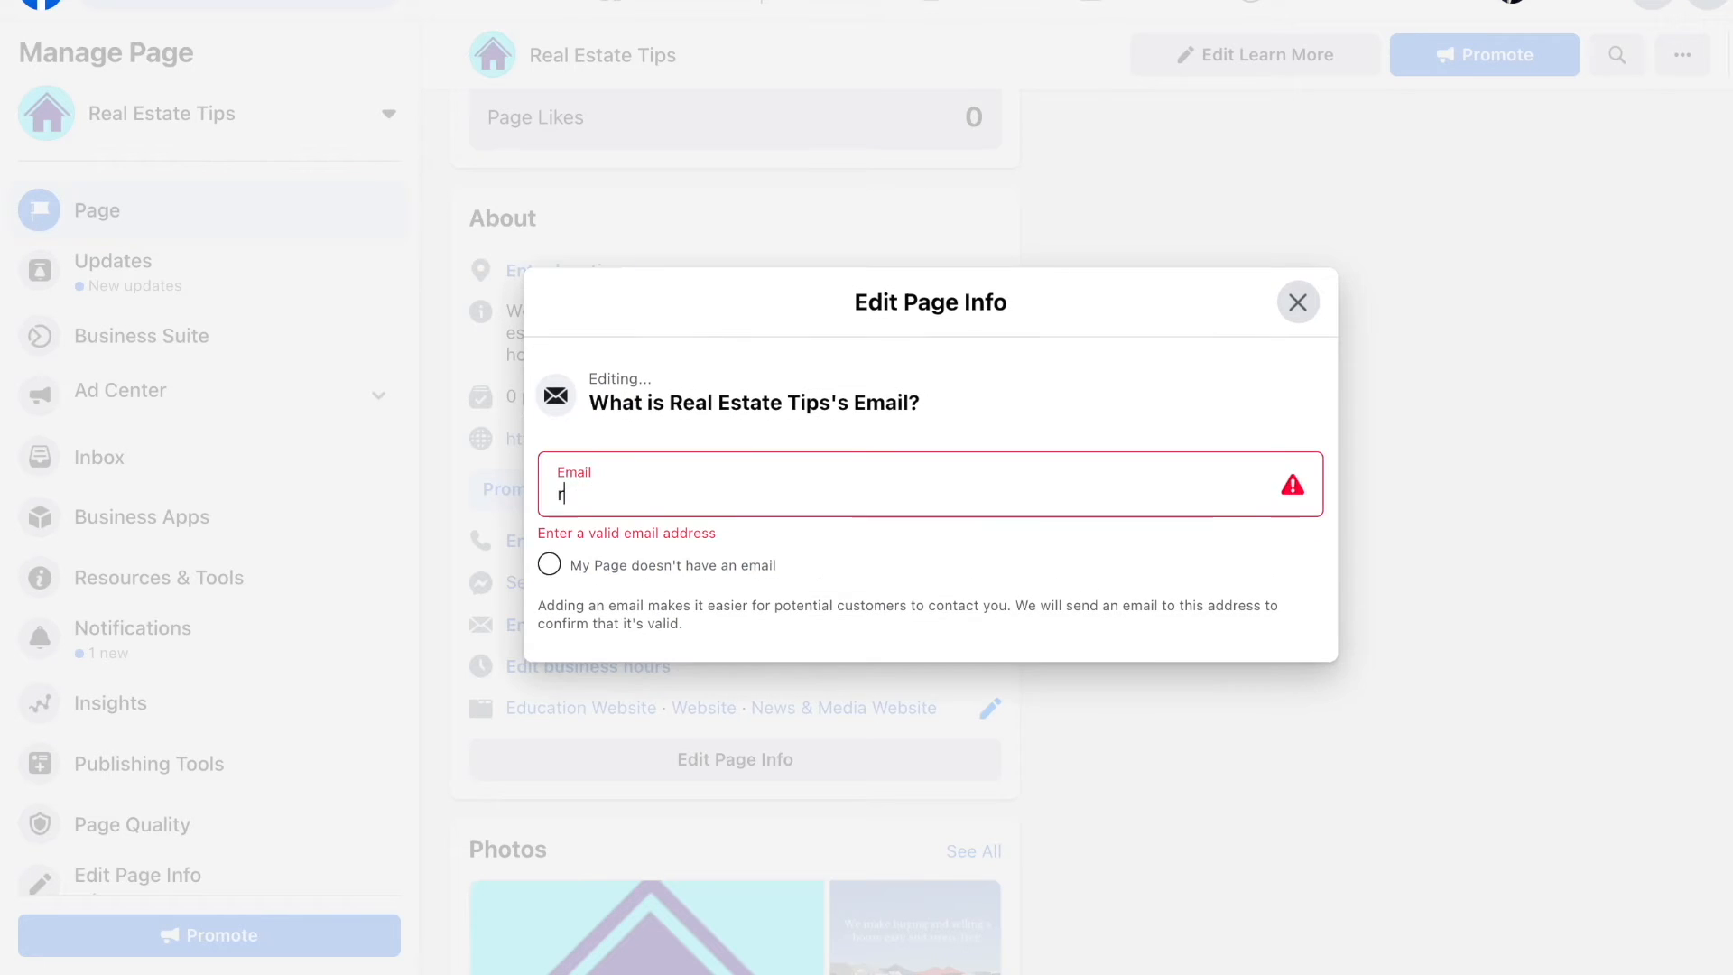
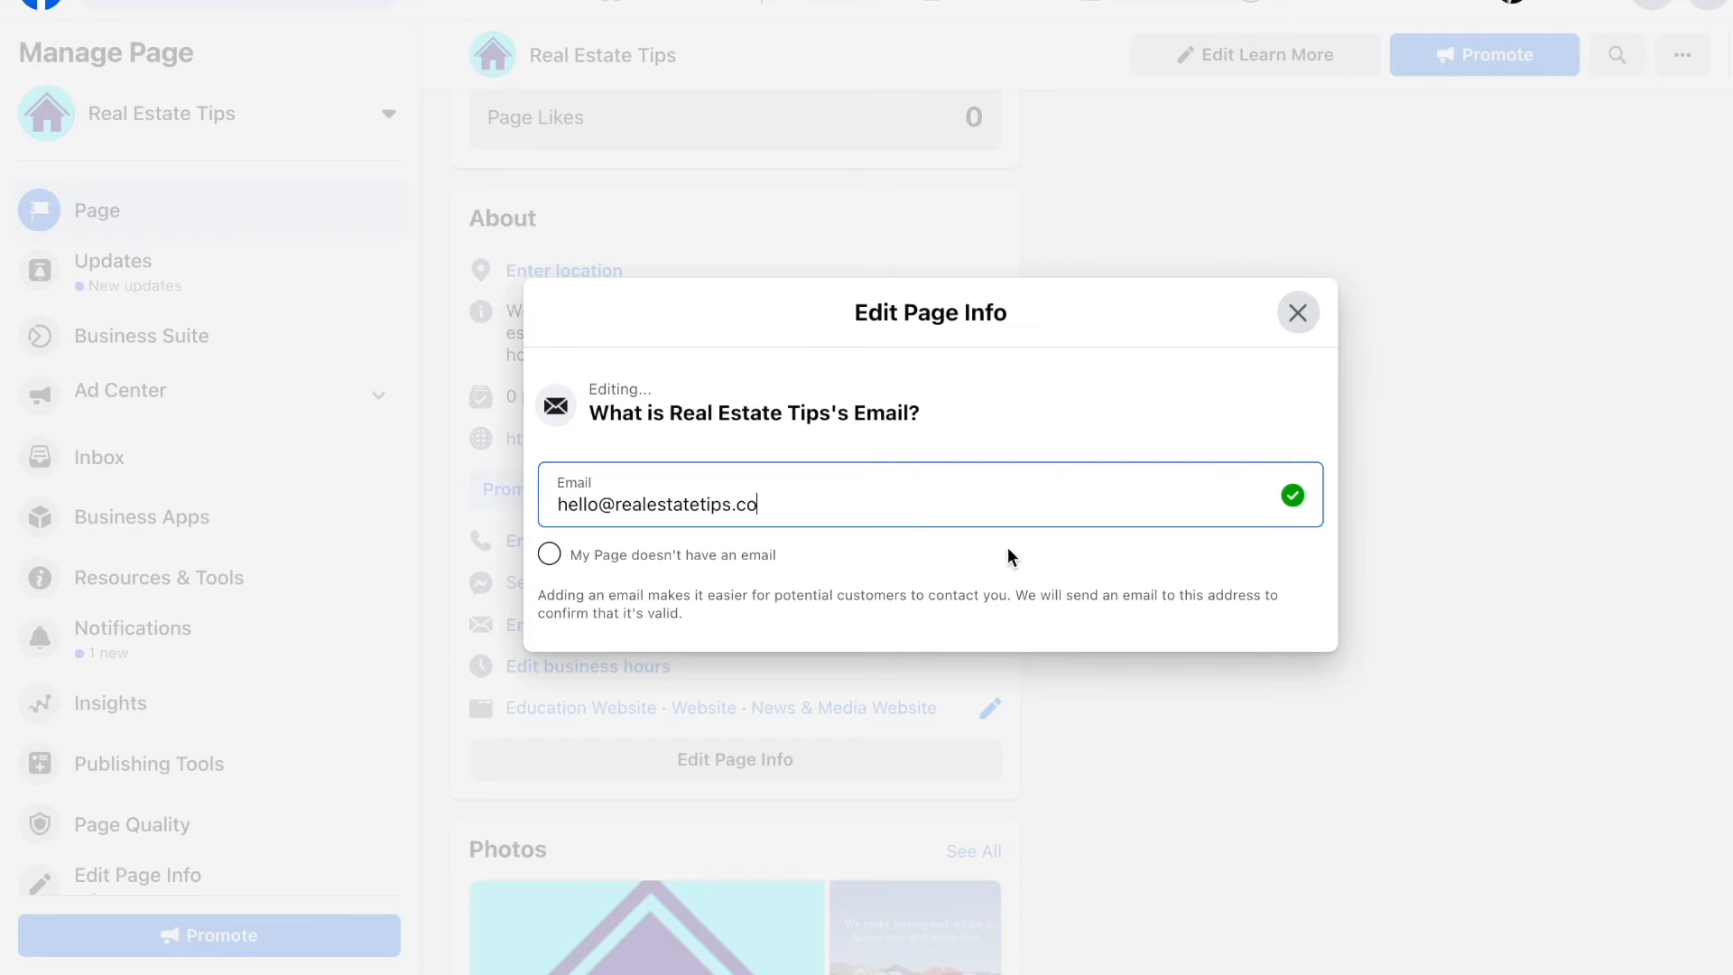
left_click(1065, 593)
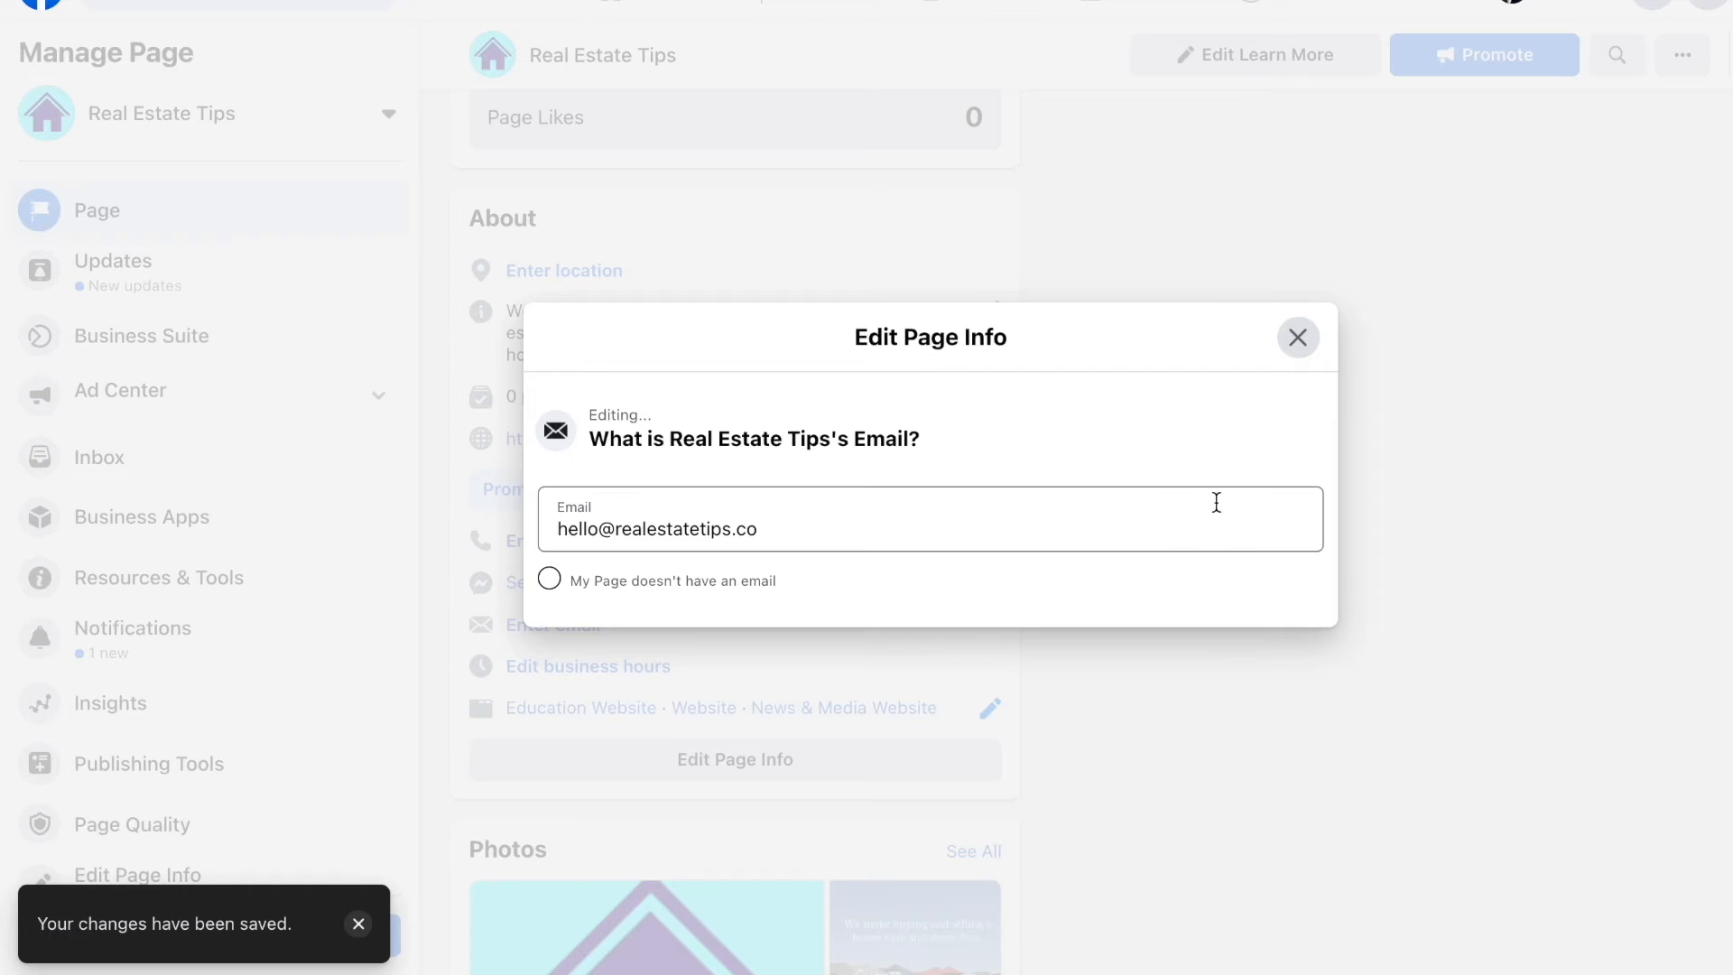
left_click(1234, 541)
left_click(1243, 588)
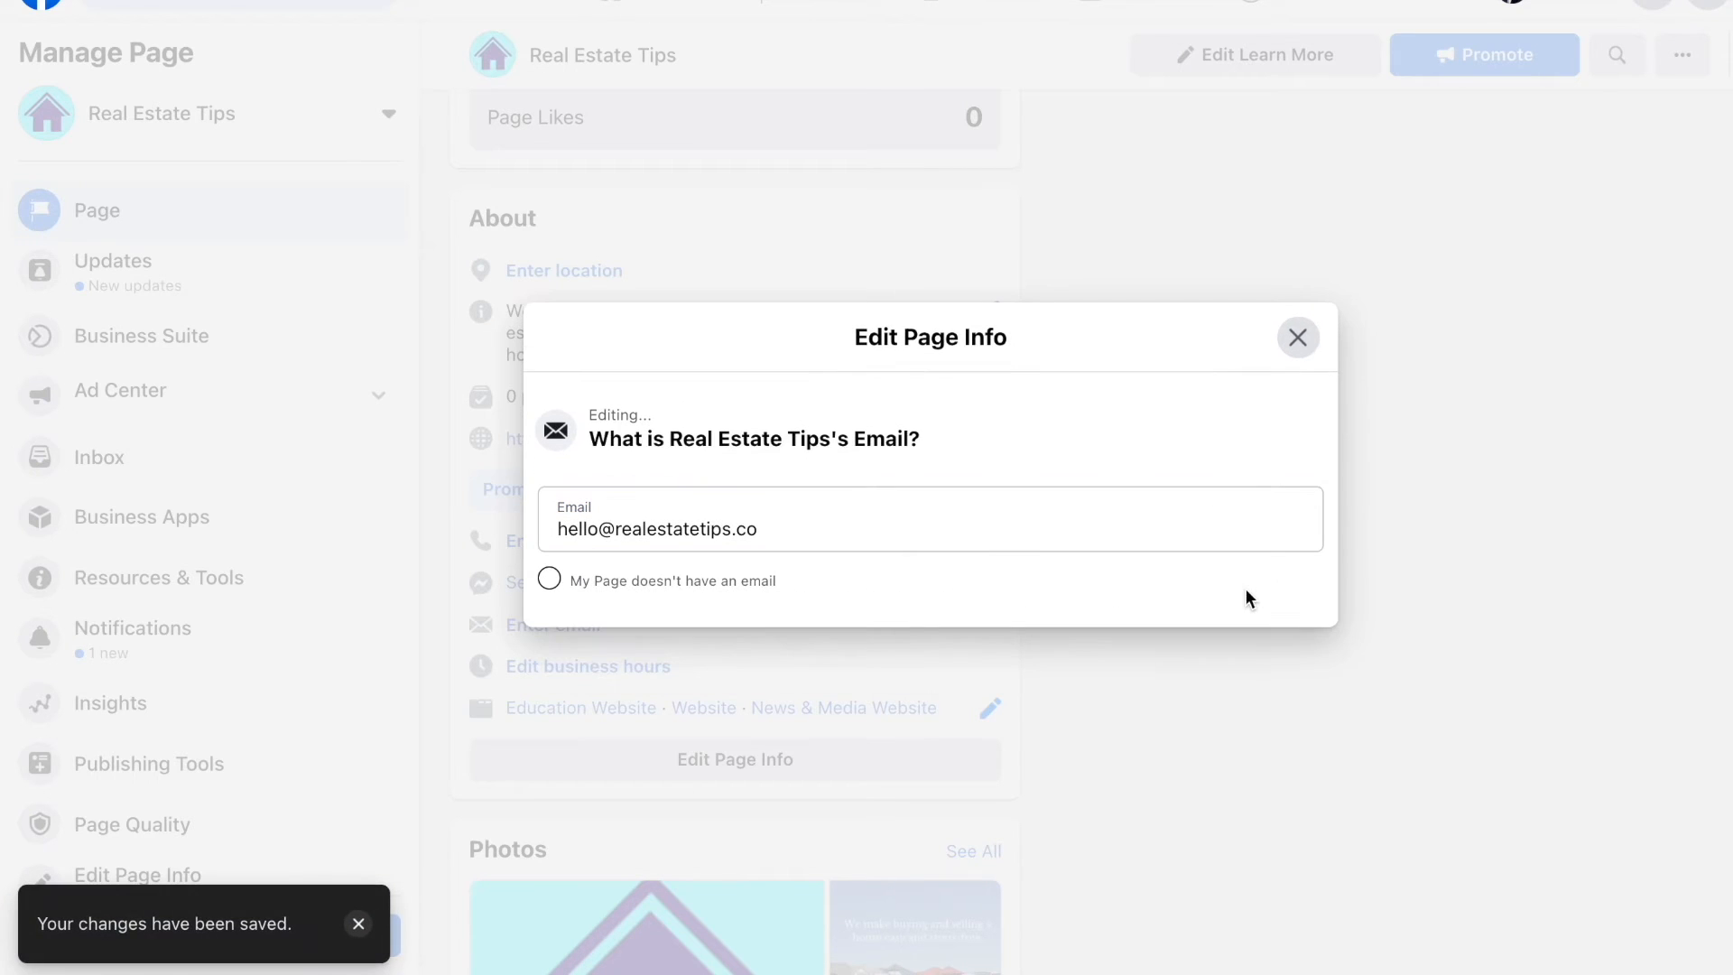
left_click(1248, 699)
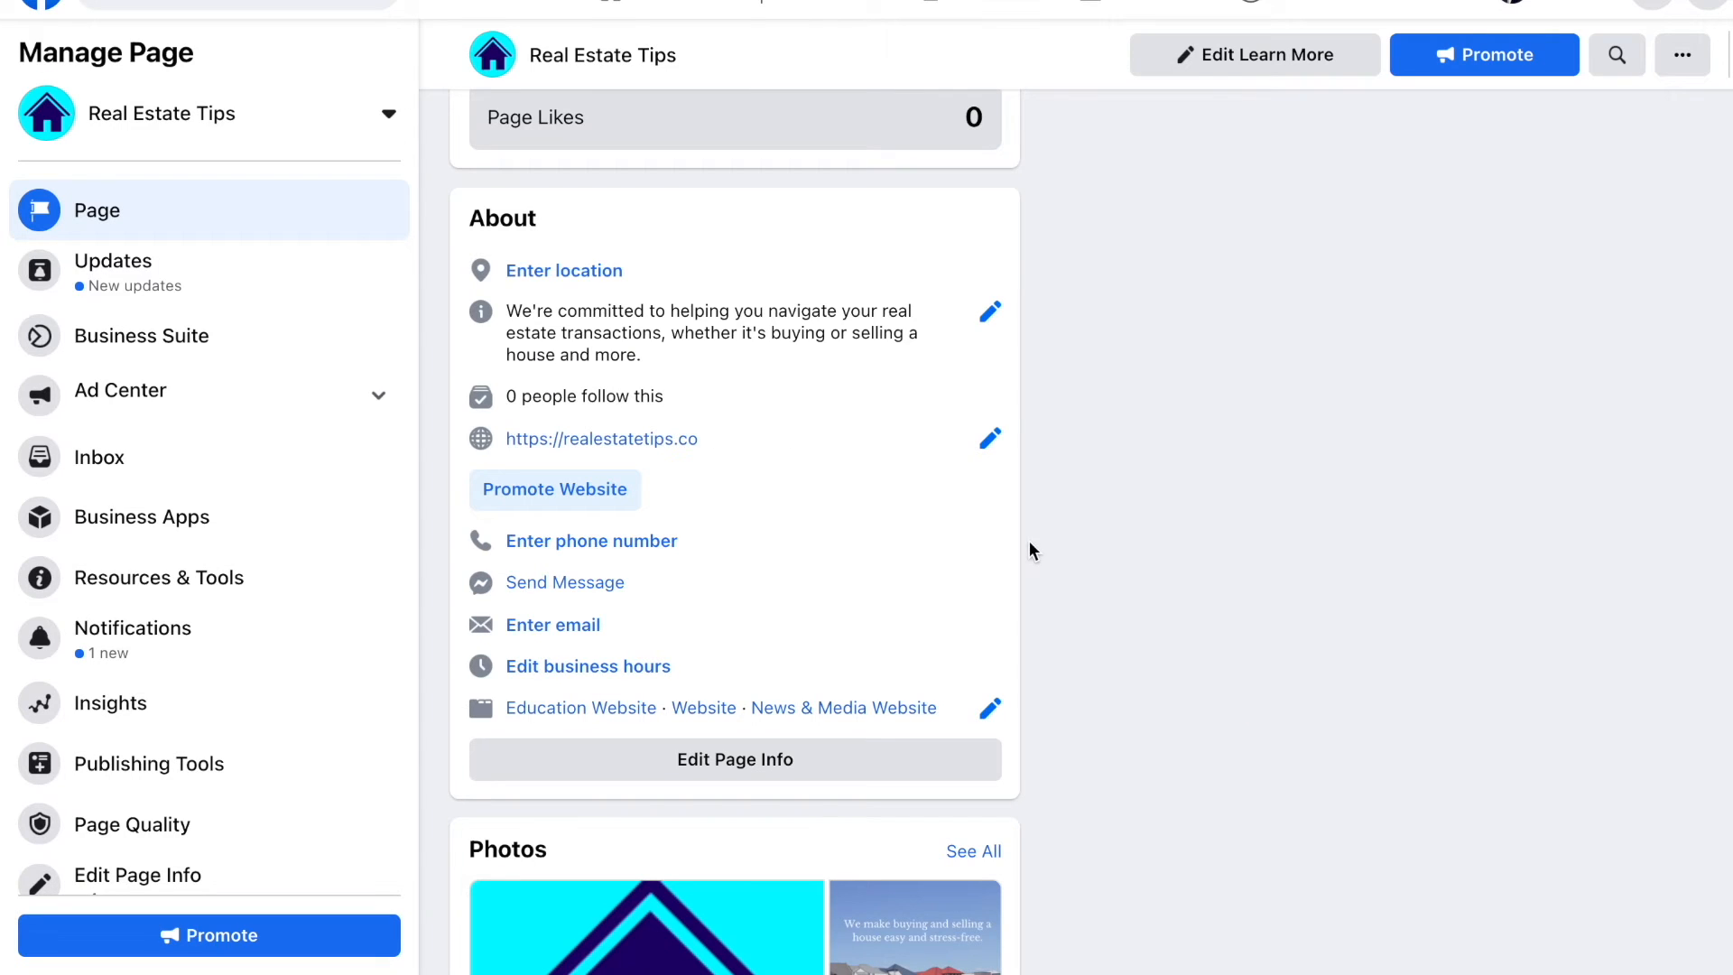
Step: Tick 'My Page doesn't have a location' and close the location editor
left_click(567, 270)
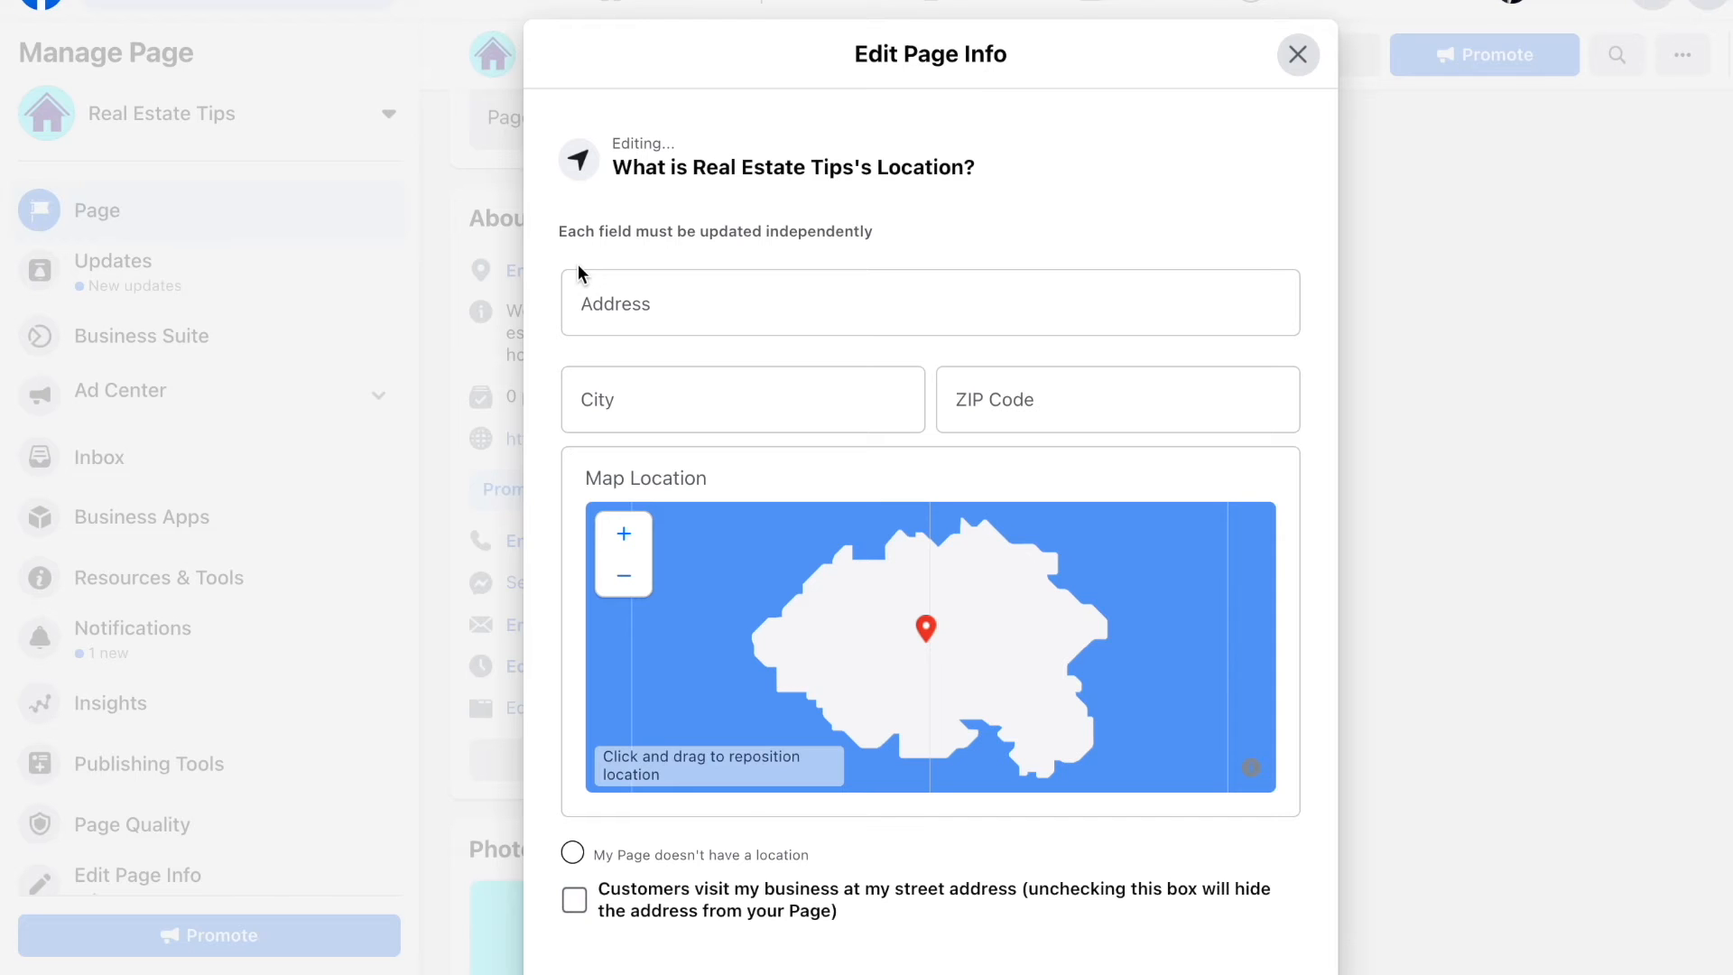
scroll(856, 445, "down", 2)
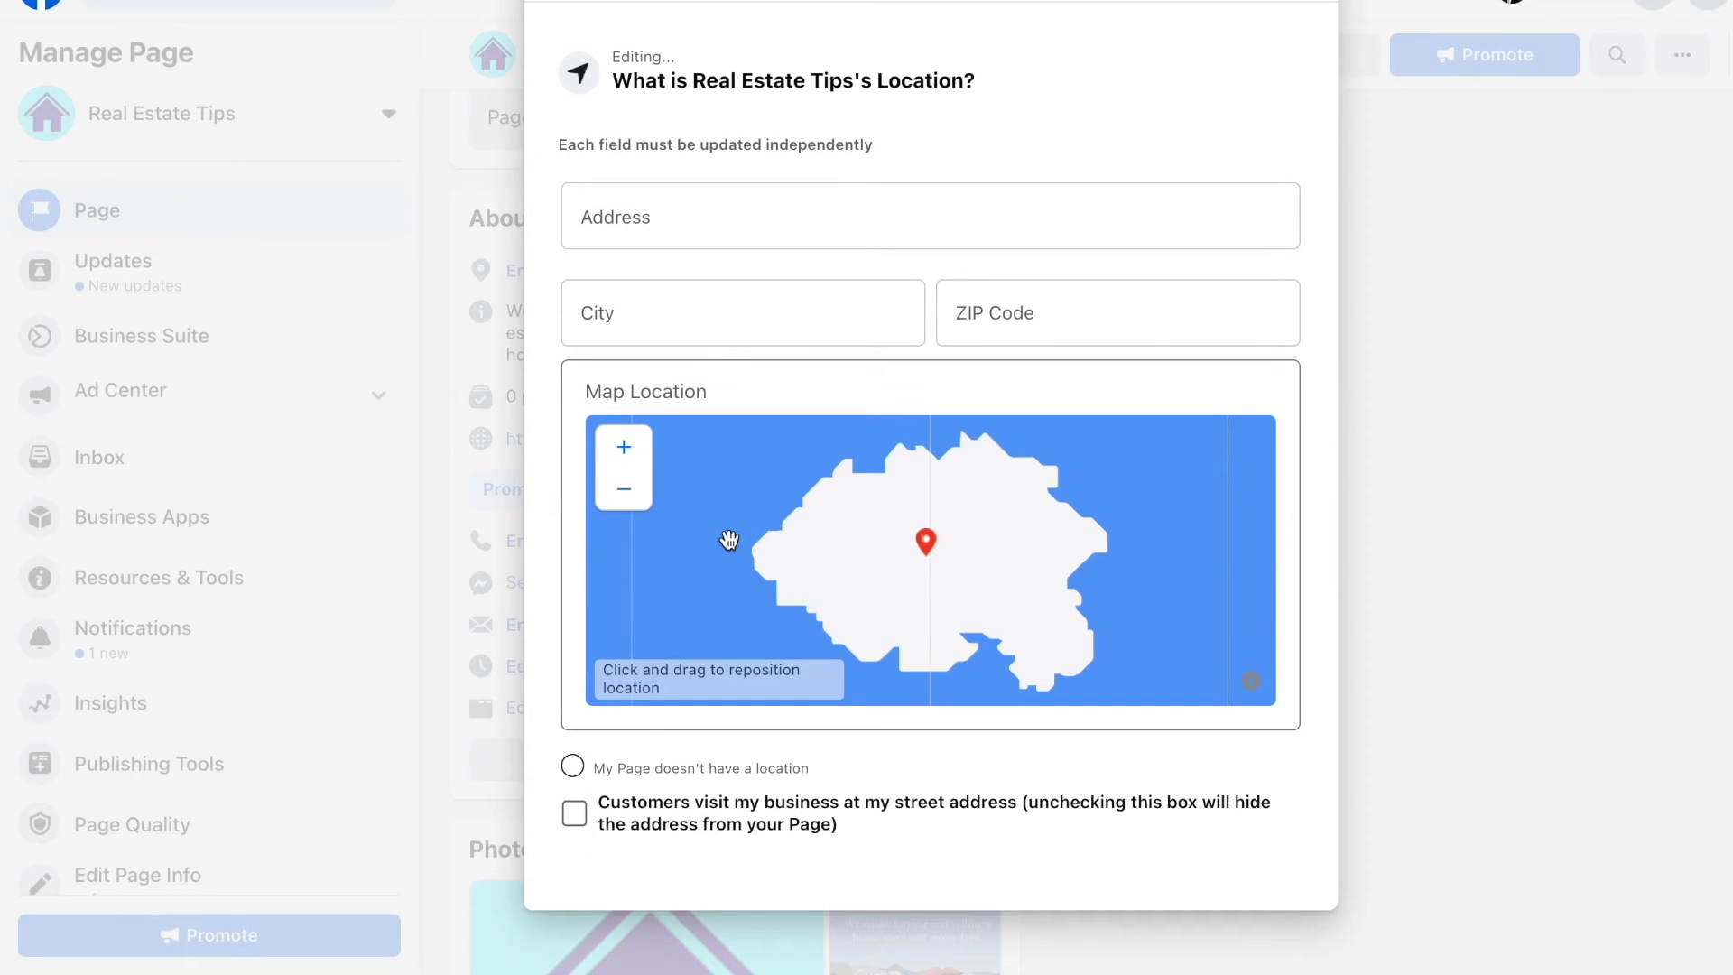
left_click(572, 765)
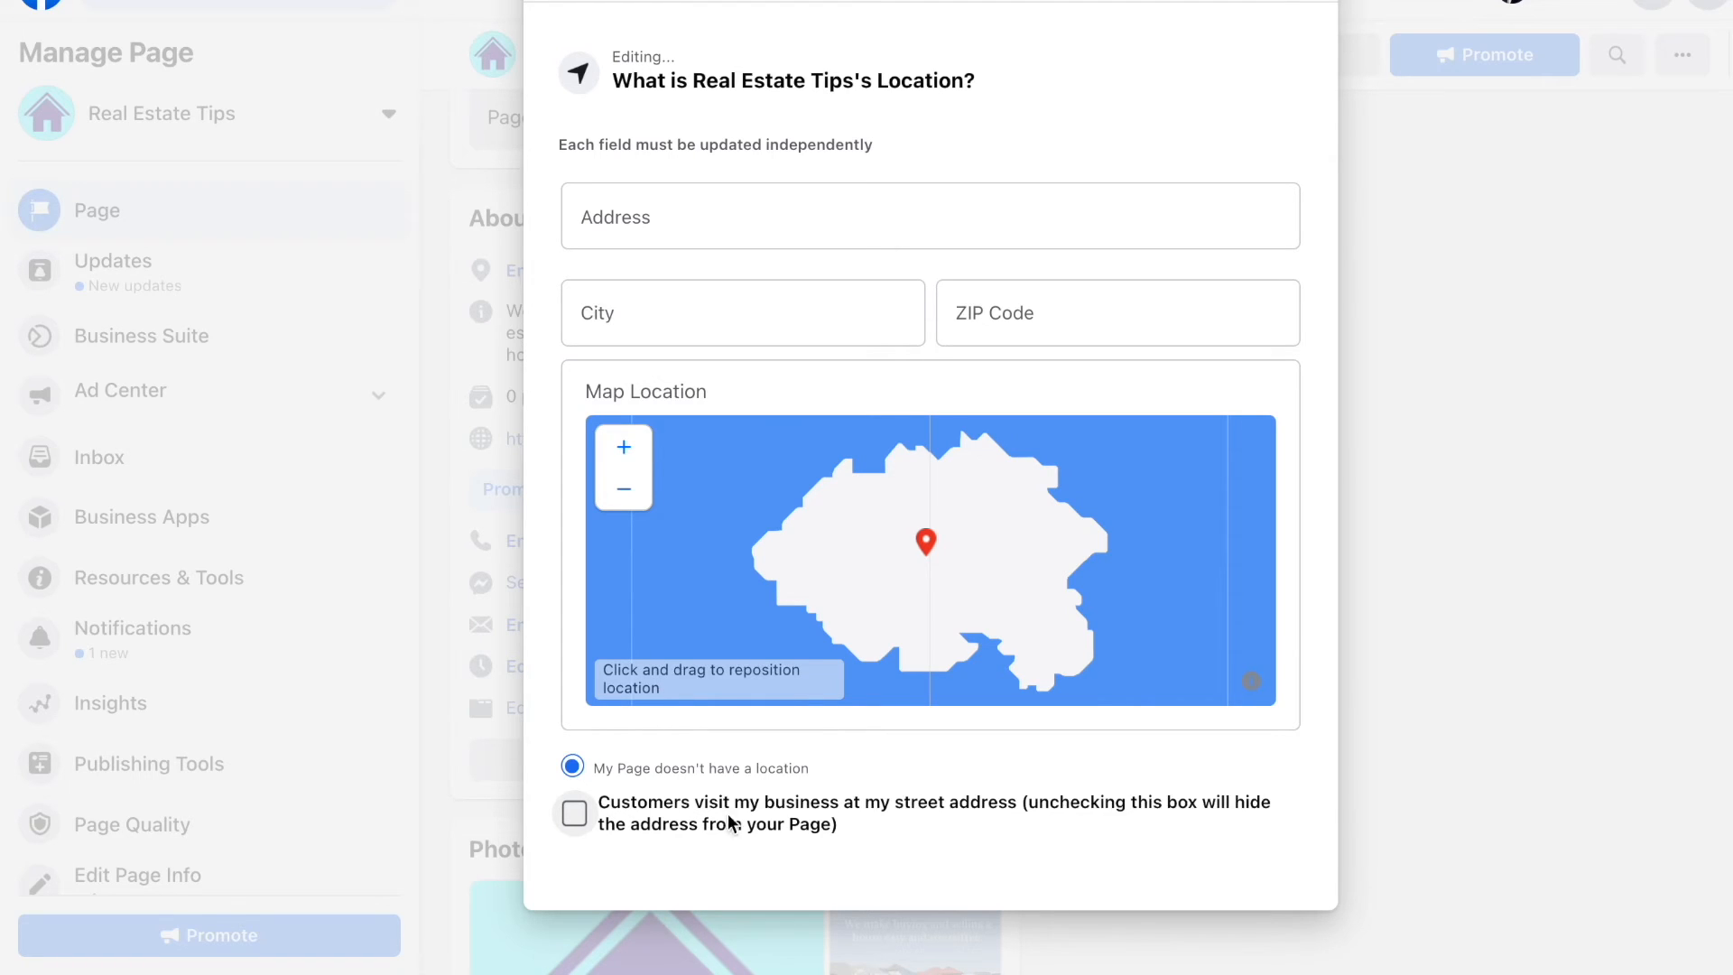
left_click(746, 932)
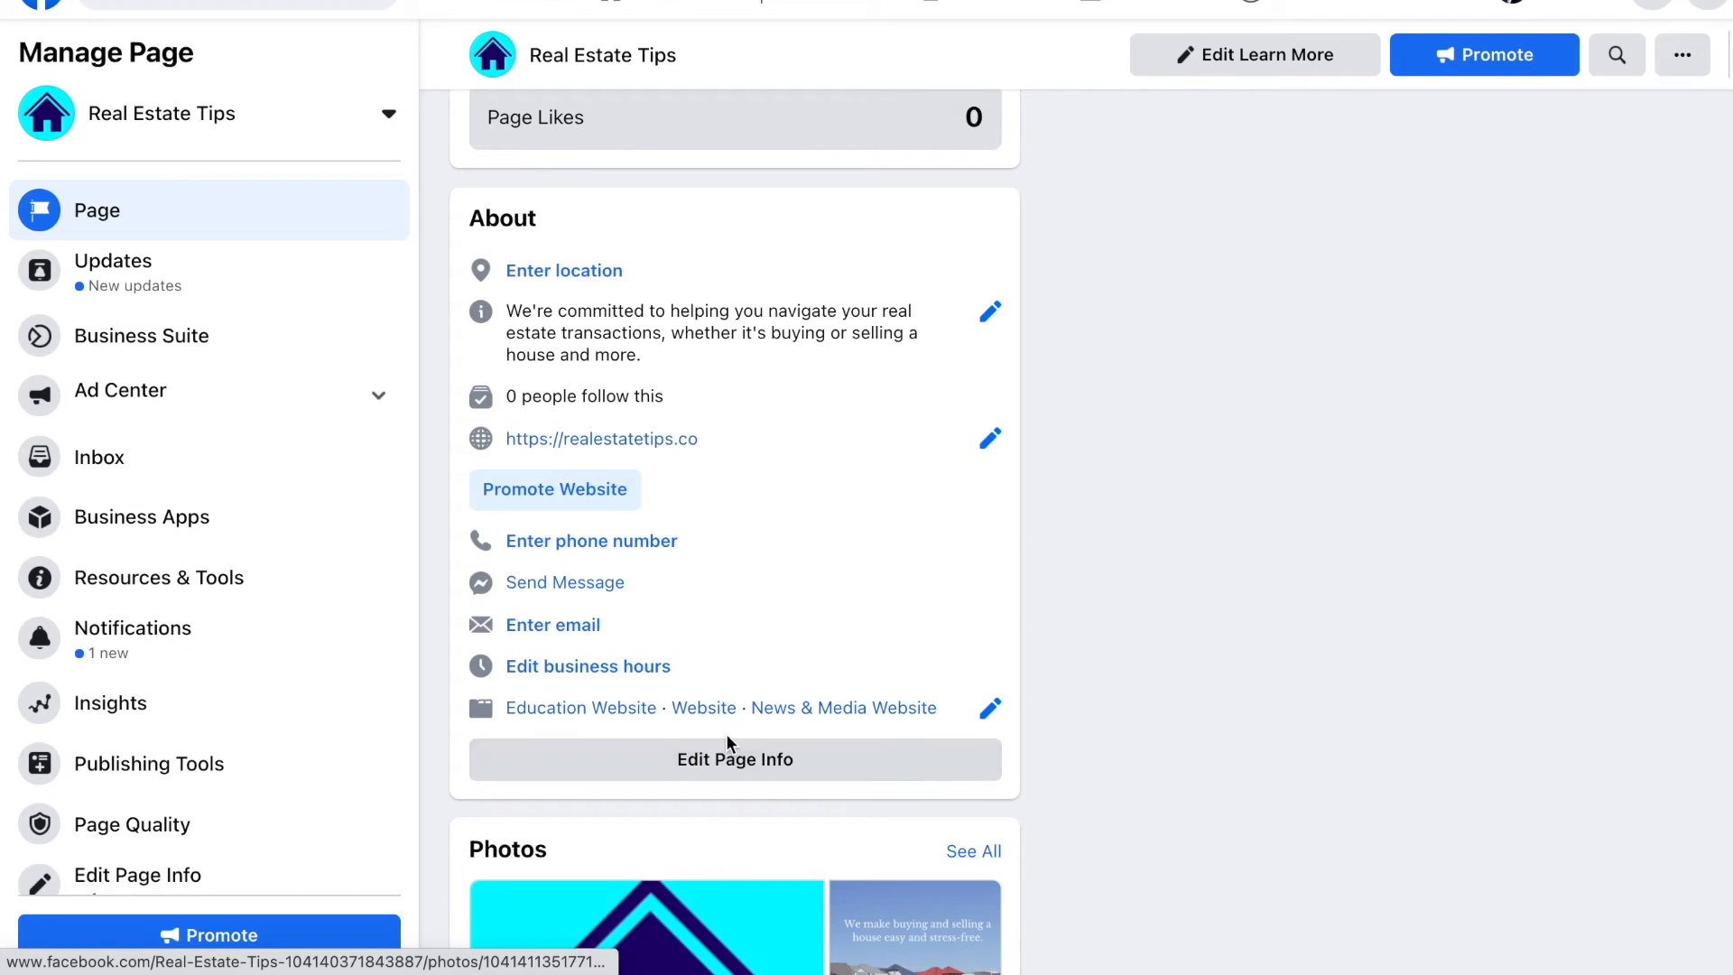
Step: In Edit Page Info, type a Page username in the Username field and commit it
left_click(688, 750)
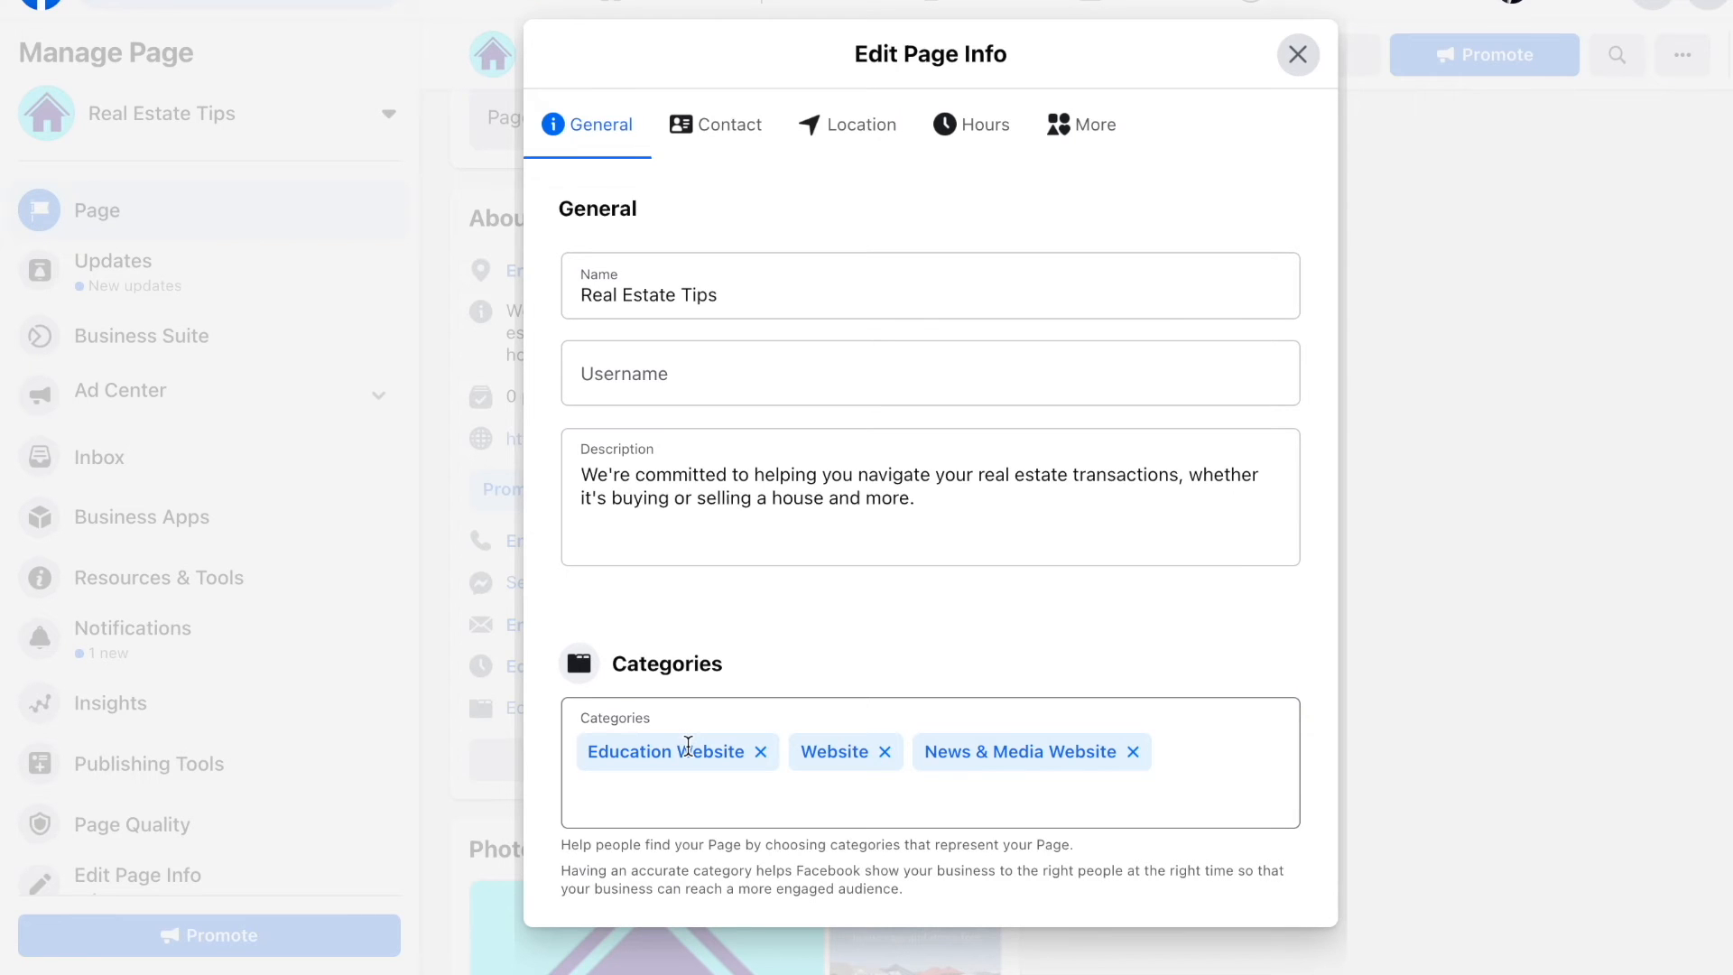
scroll(740, 410, "down", 1)
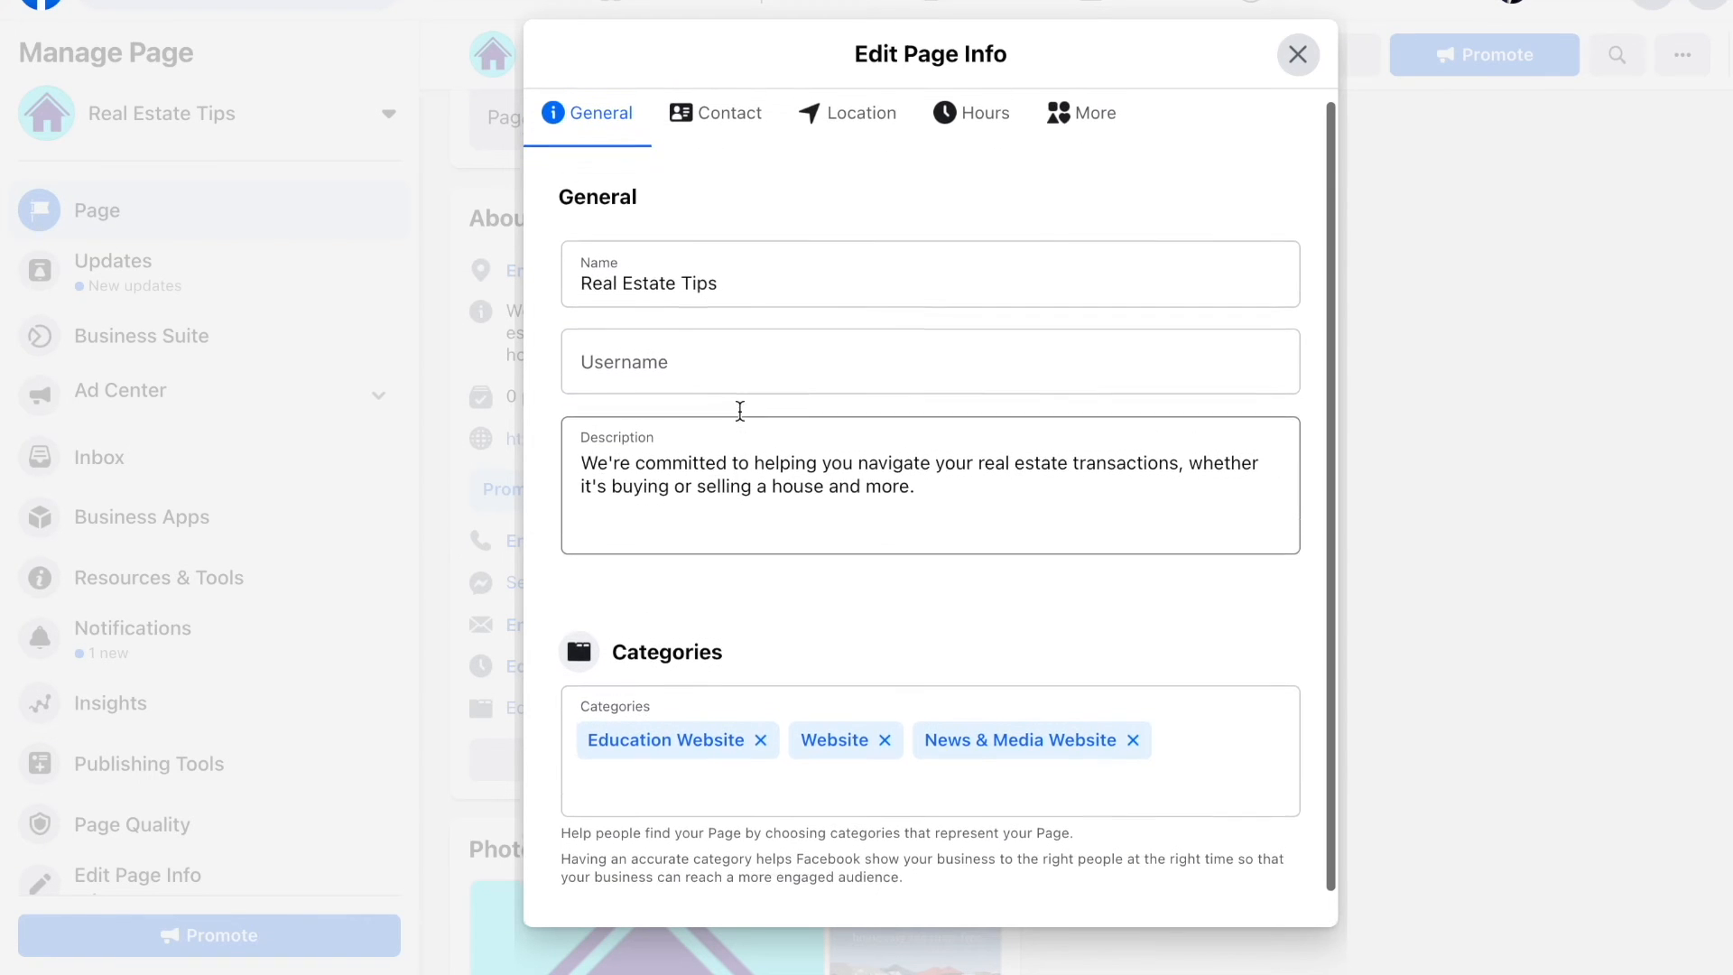
scroll(740, 409, "up", 1)
left_click(740, 373)
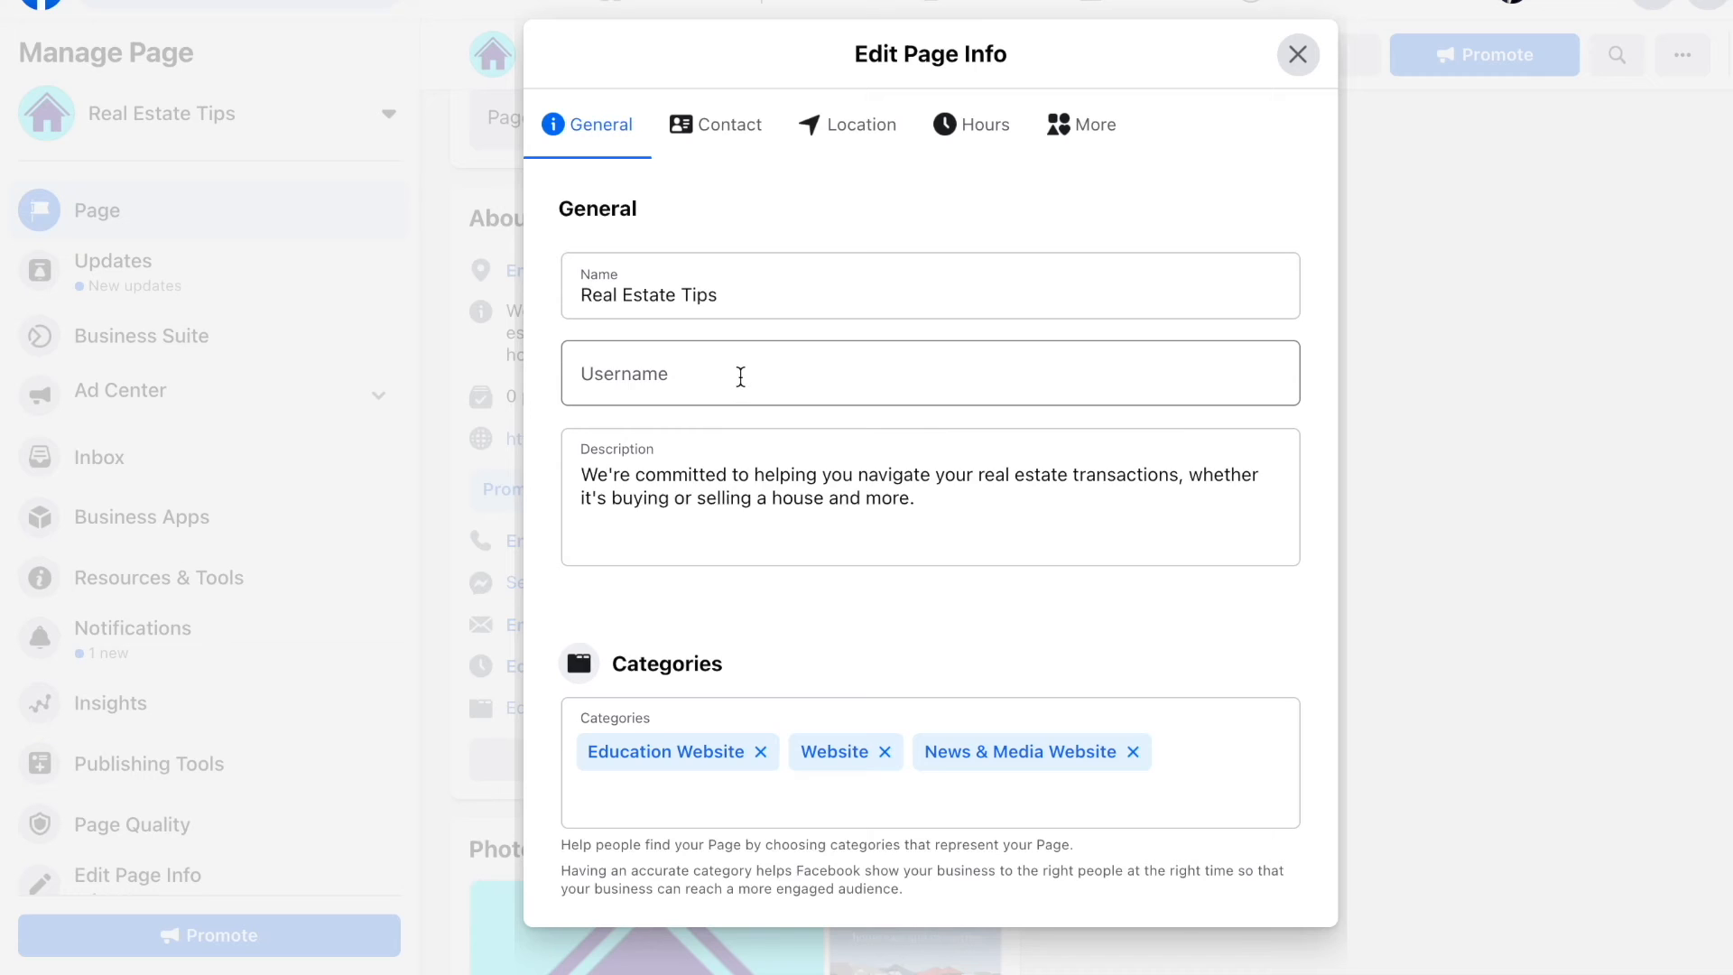
type("re")
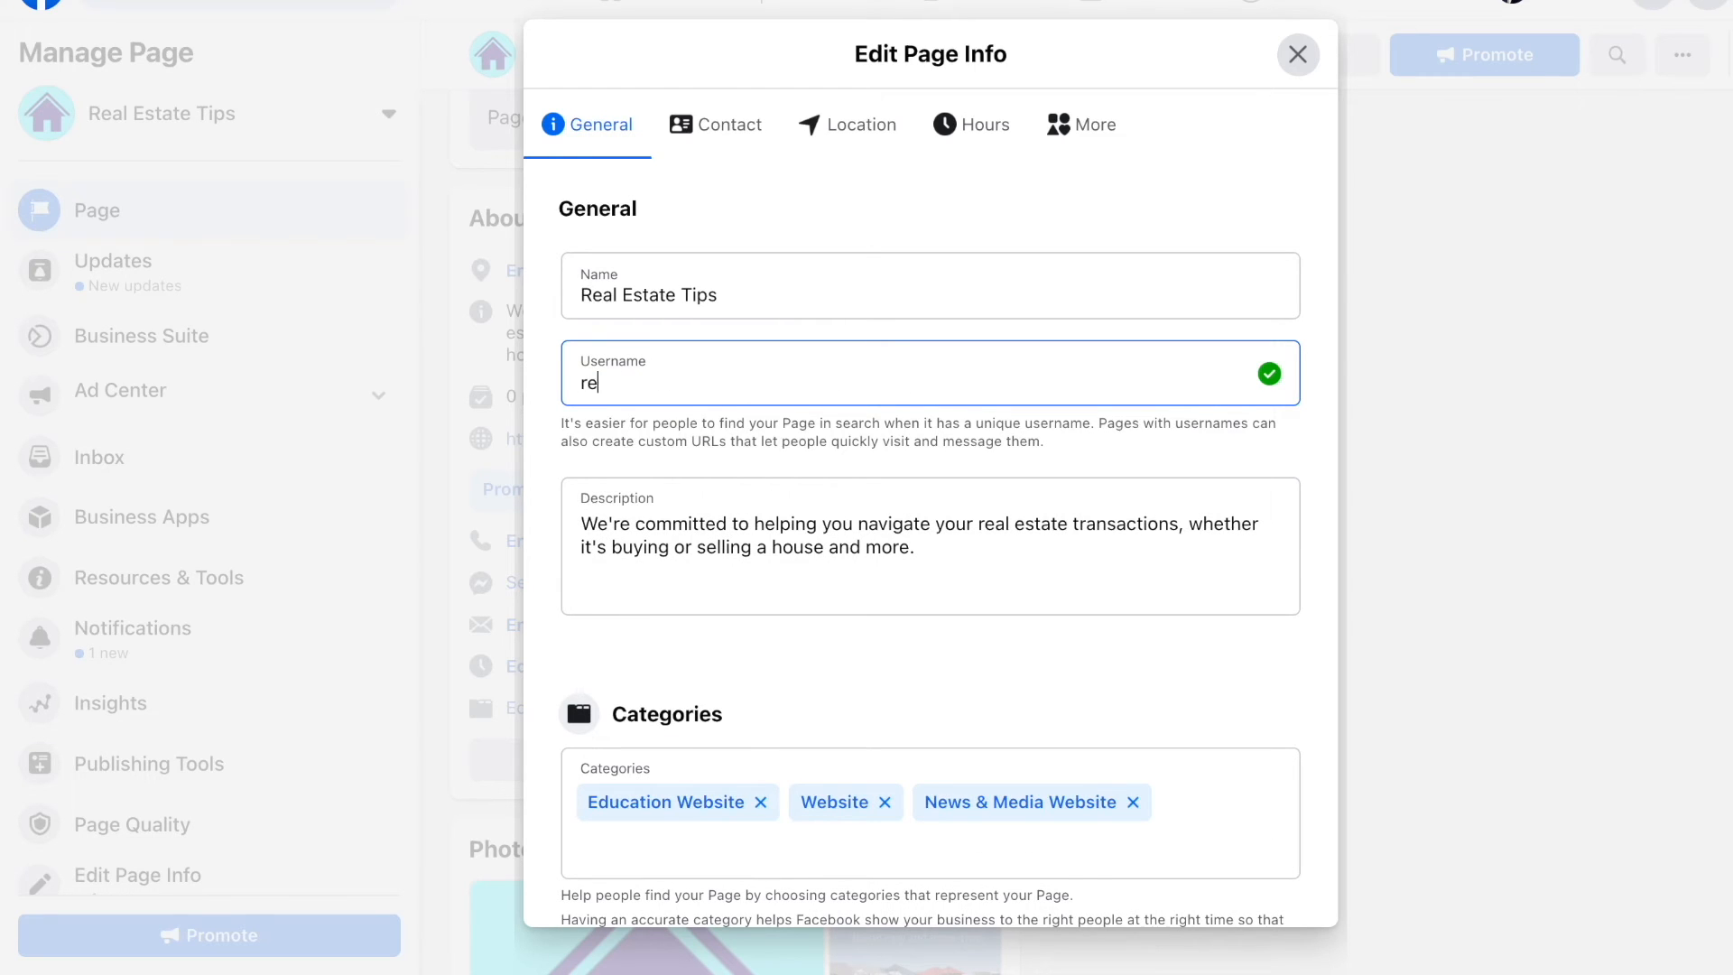
type("slestatetips.co")
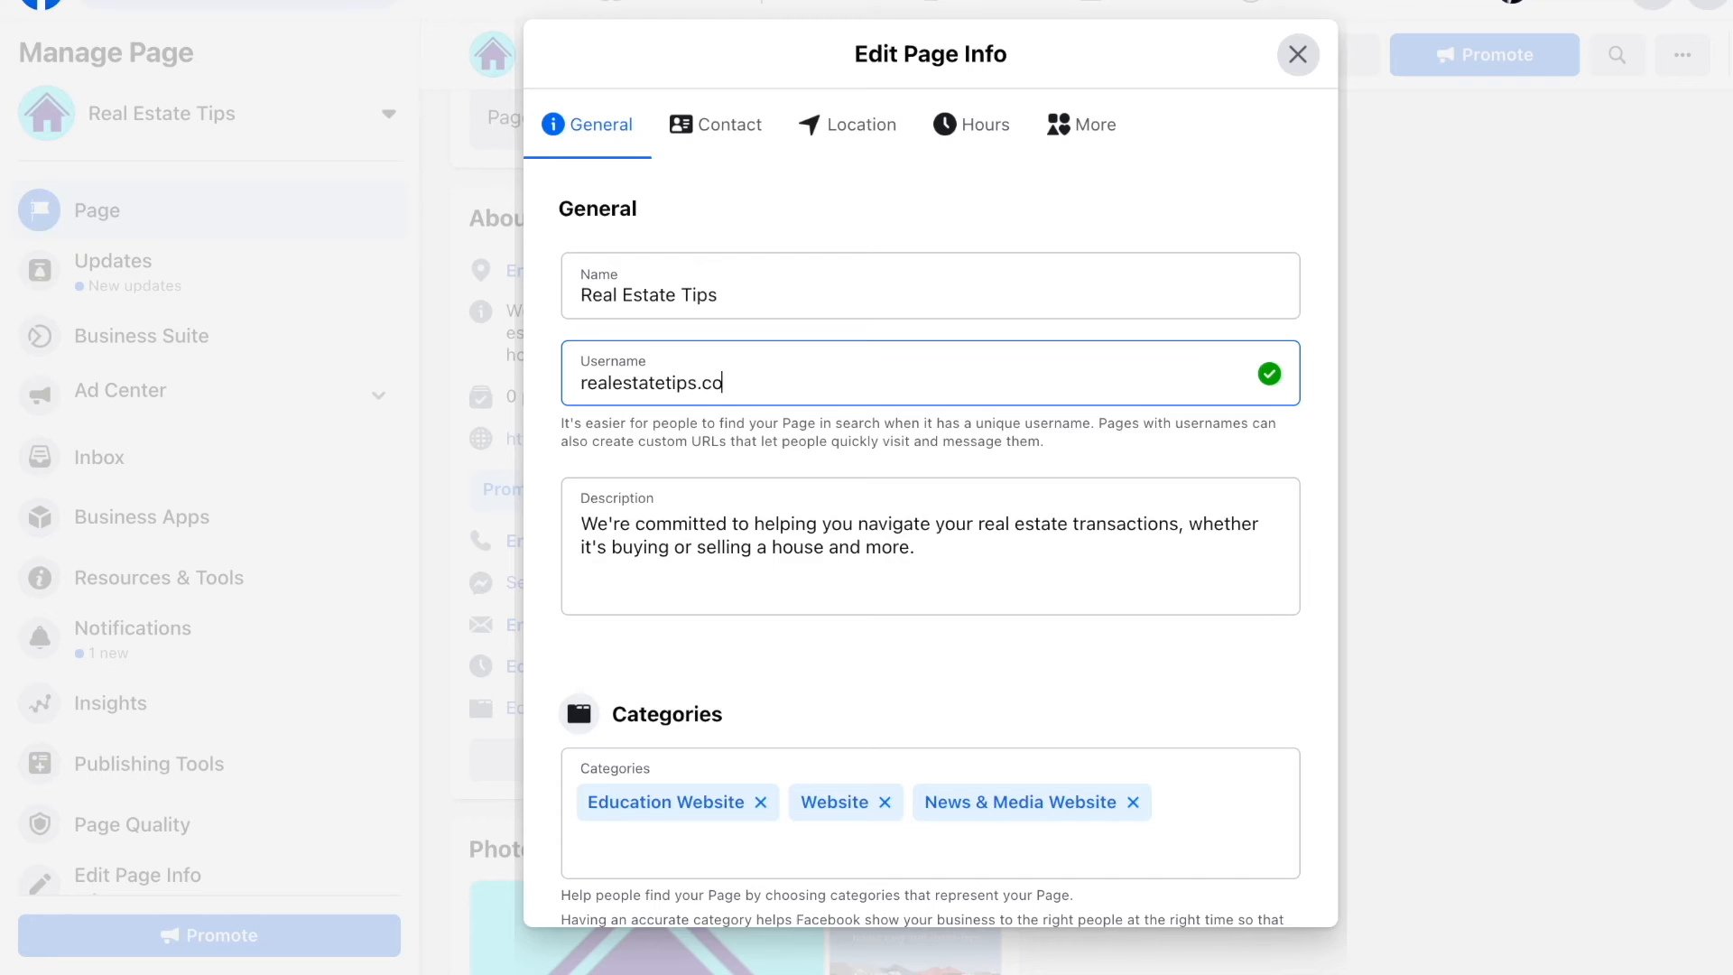
left_click(832, 521)
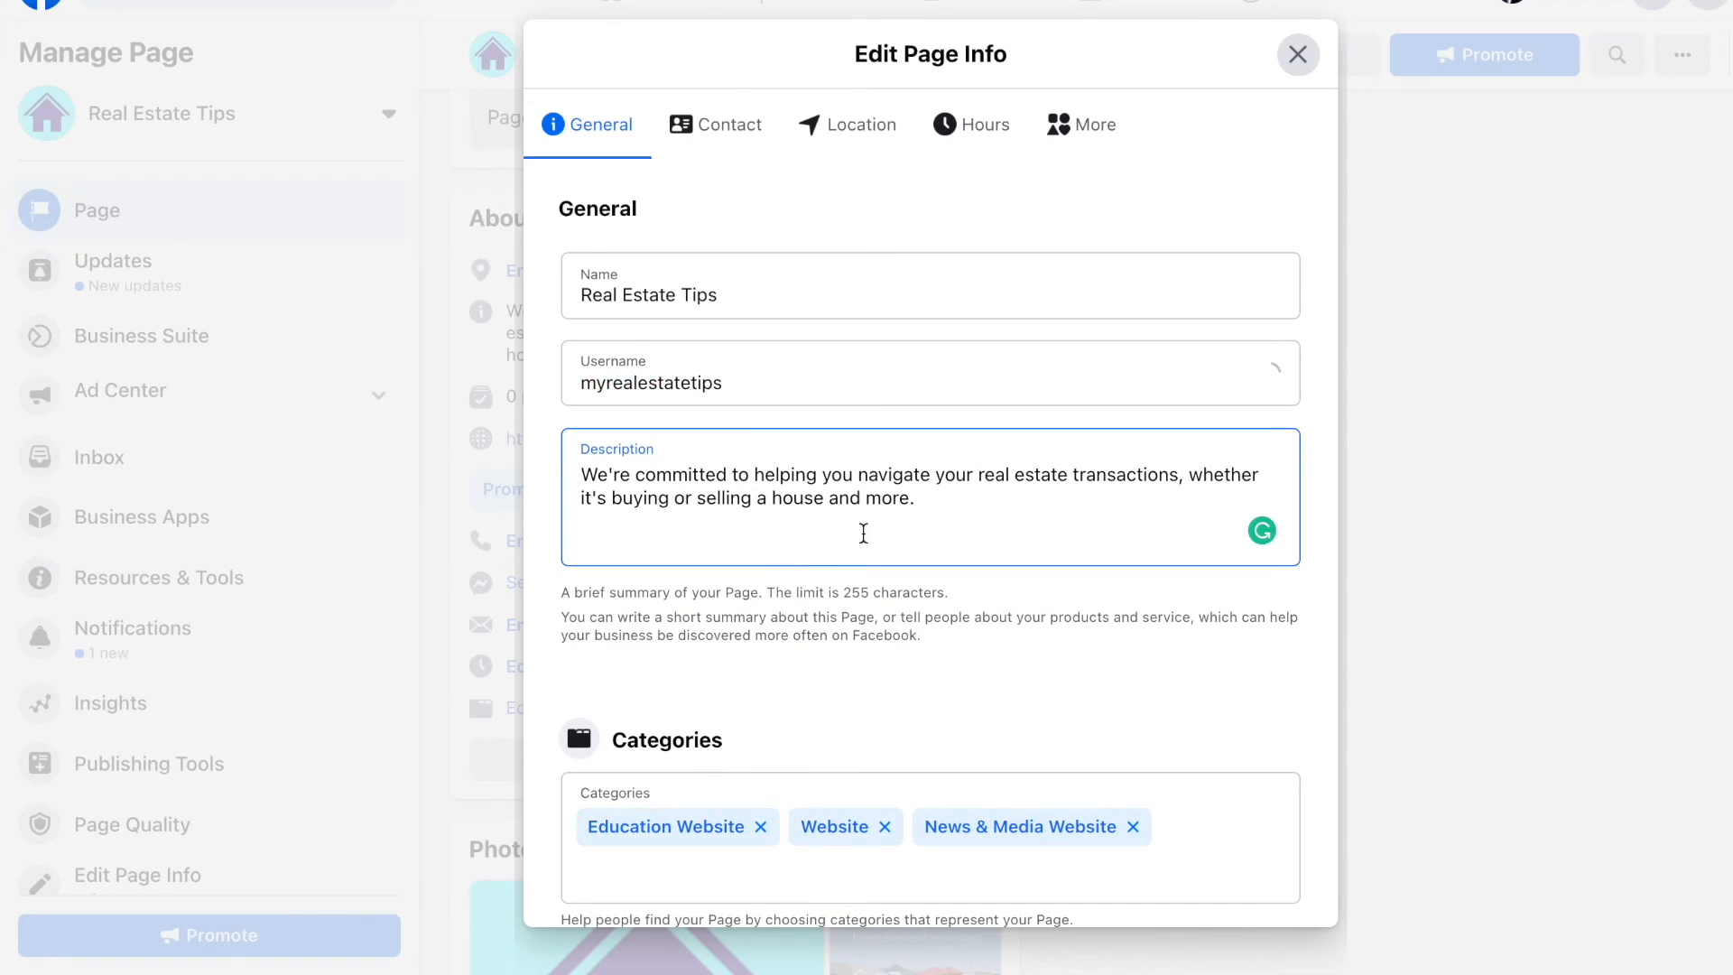
scroll(877, 534, "down", 1)
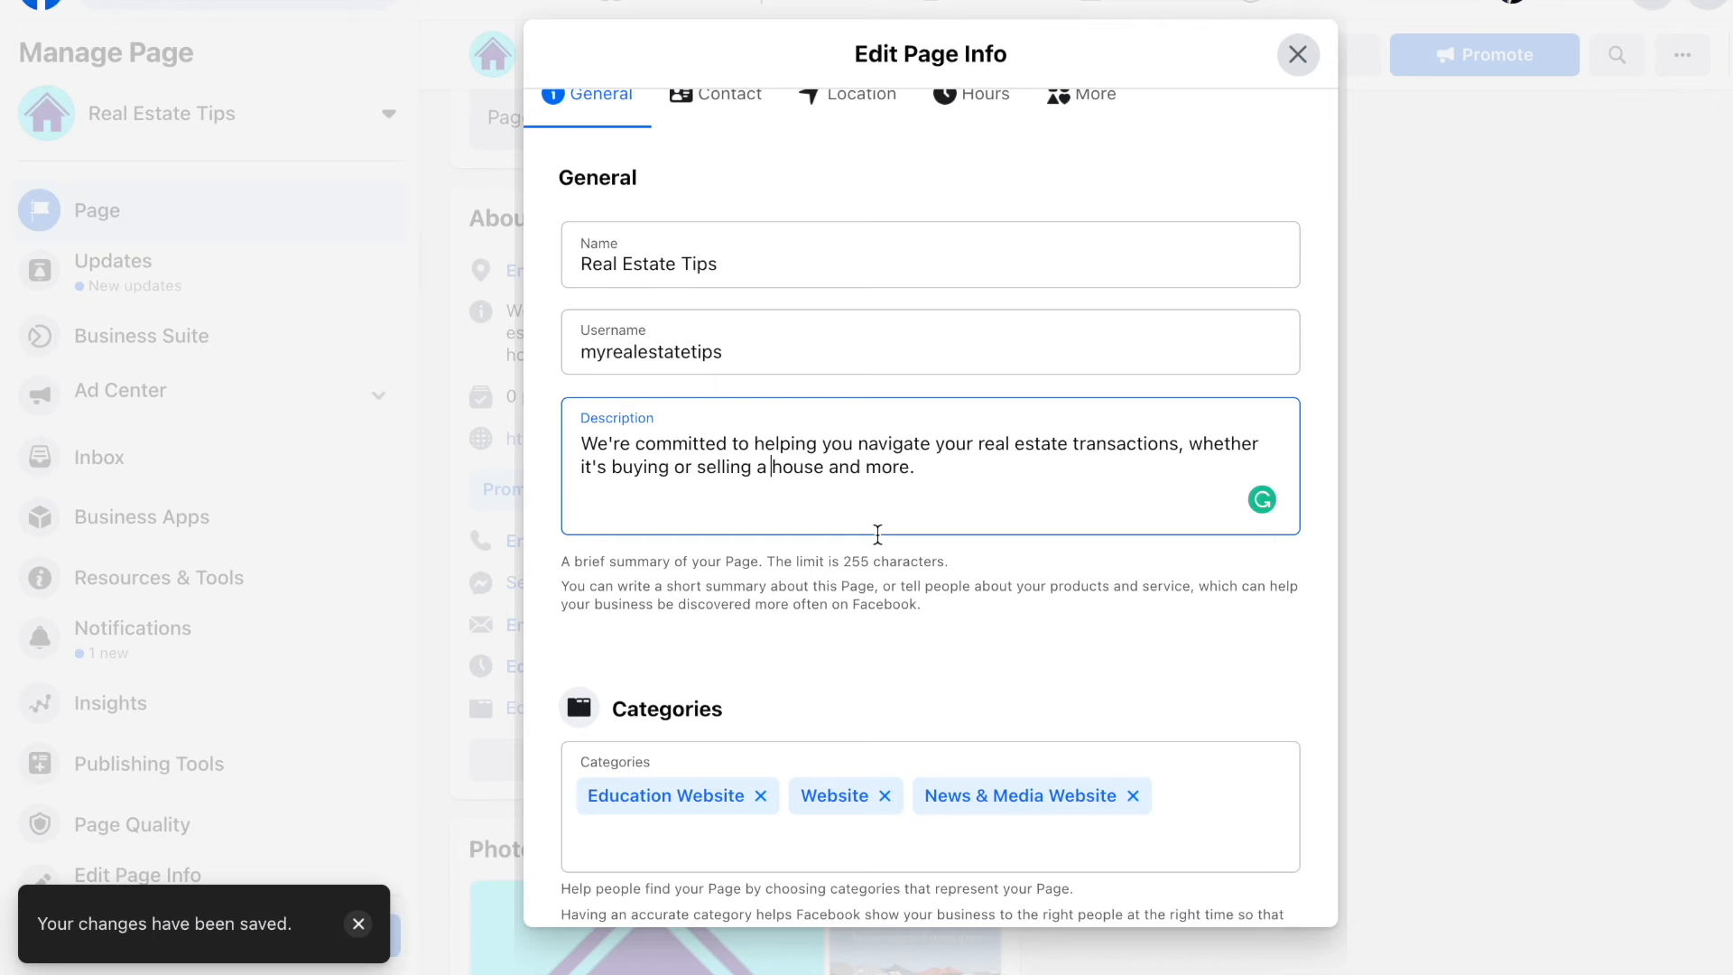
scroll(877, 534, "down", 1)
scroll(878, 537, "up", 2)
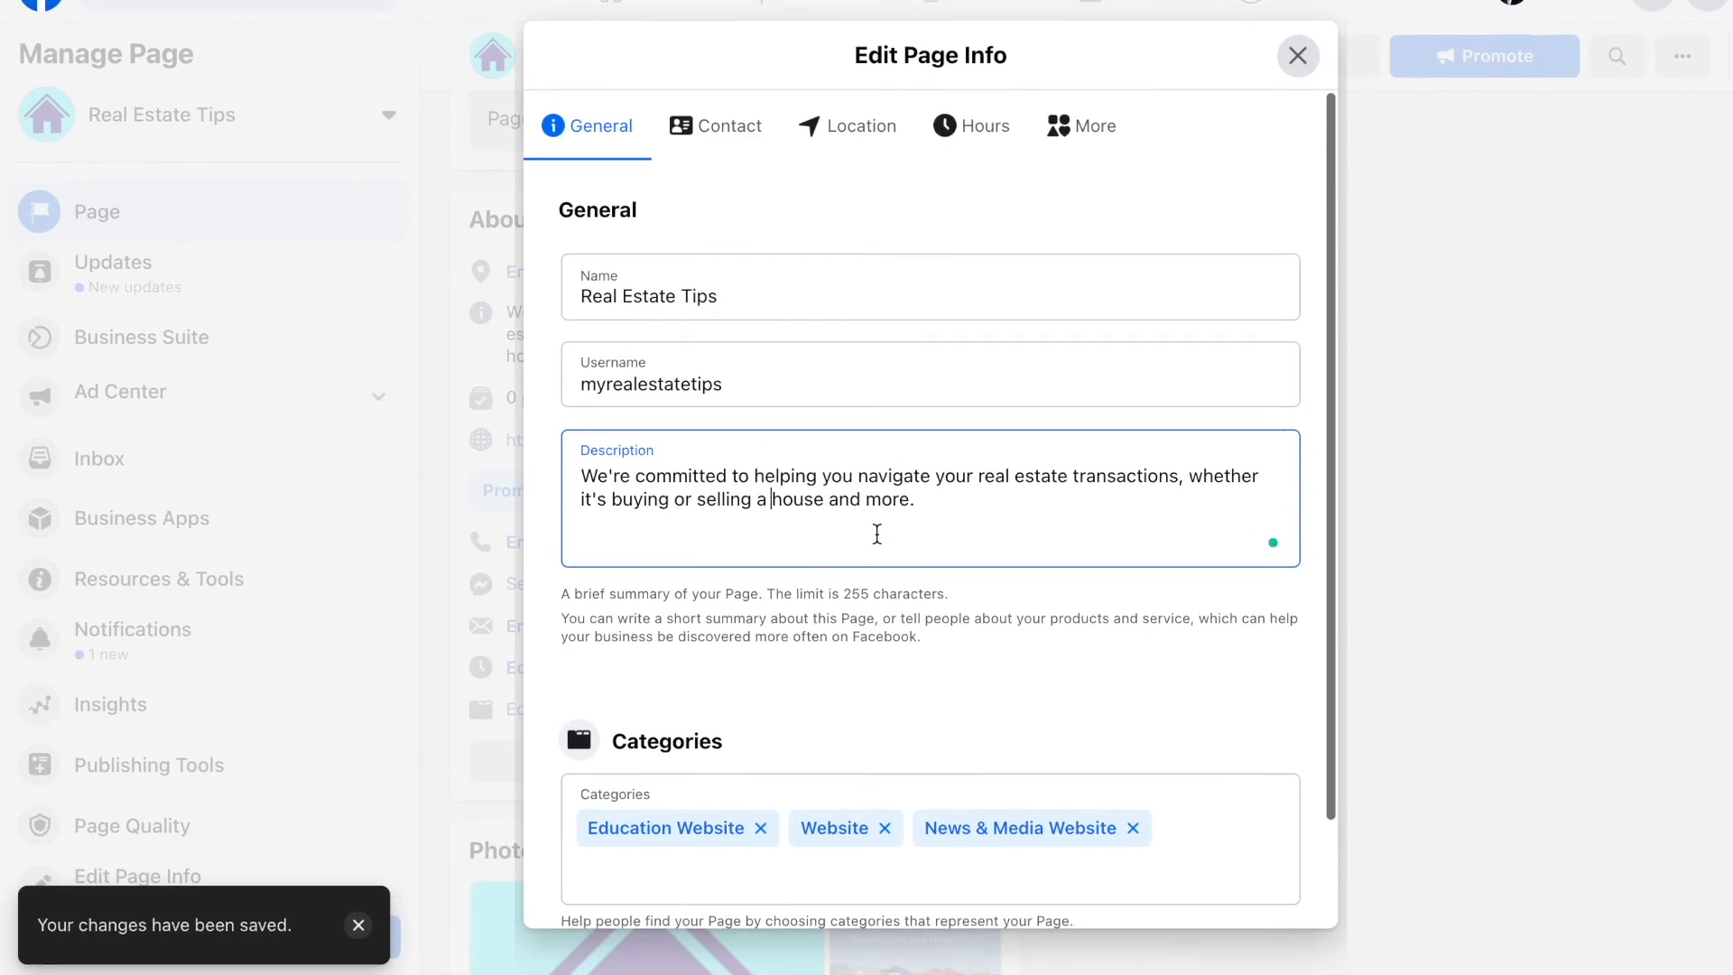
left_click(695, 122)
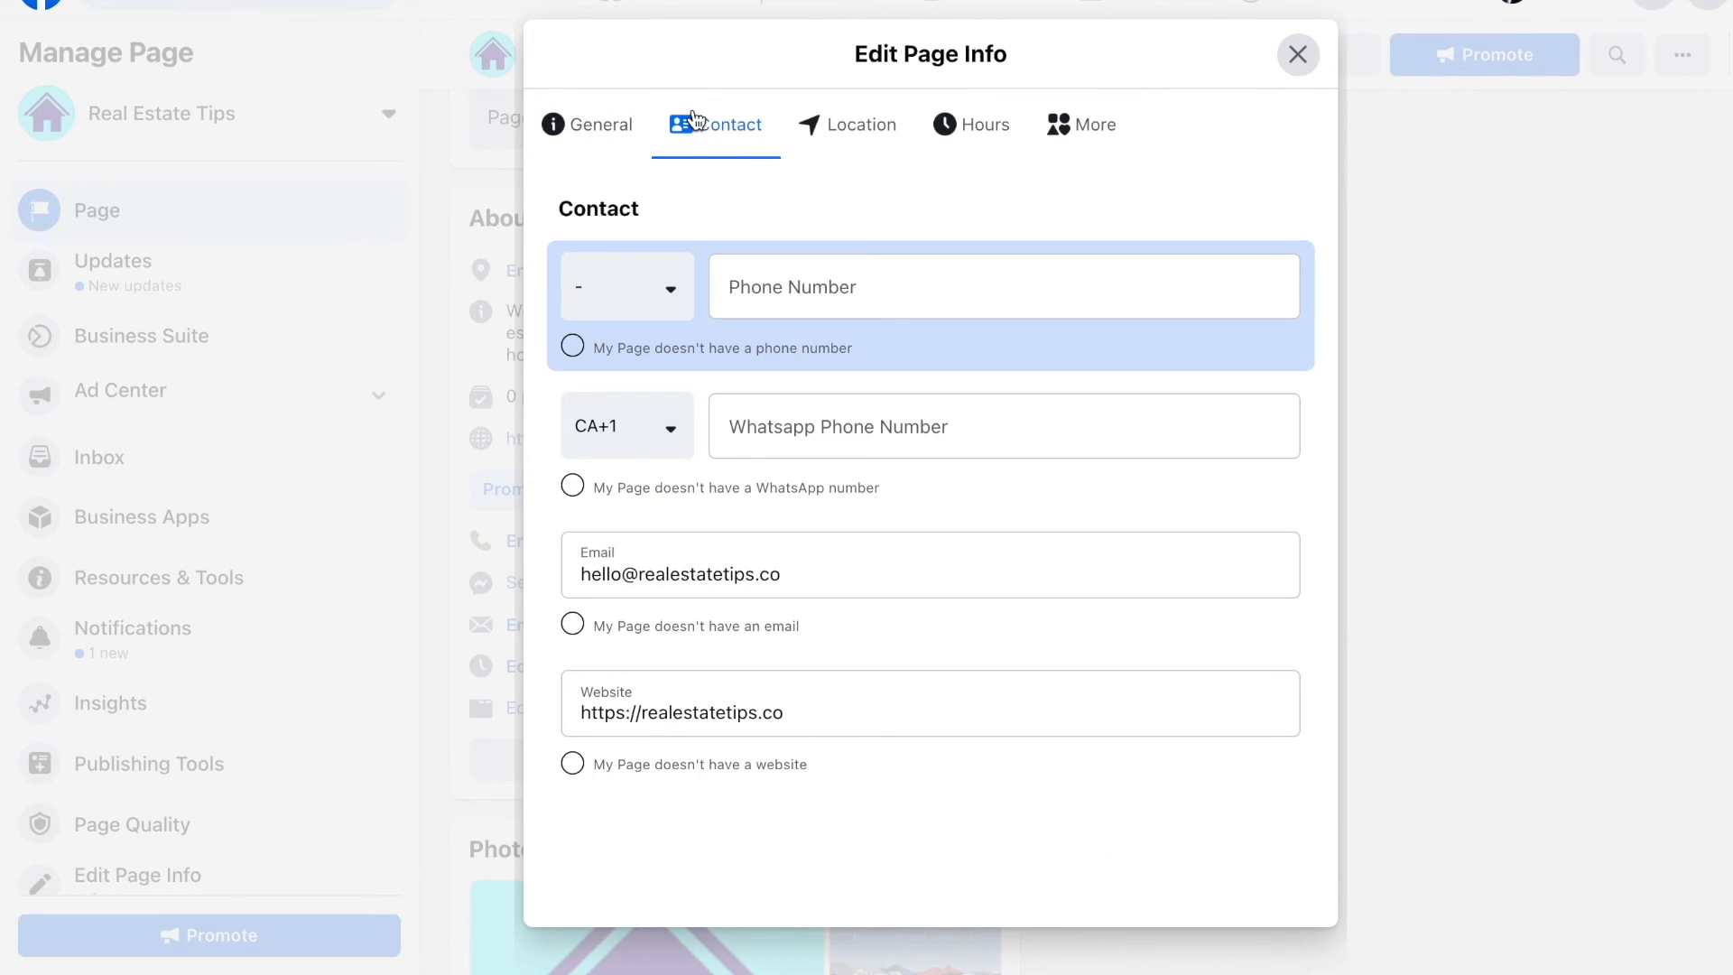
Step: Mark the Page as having no phone number and no WhatsApp number, confirming Disconnect
left_click(572, 348)
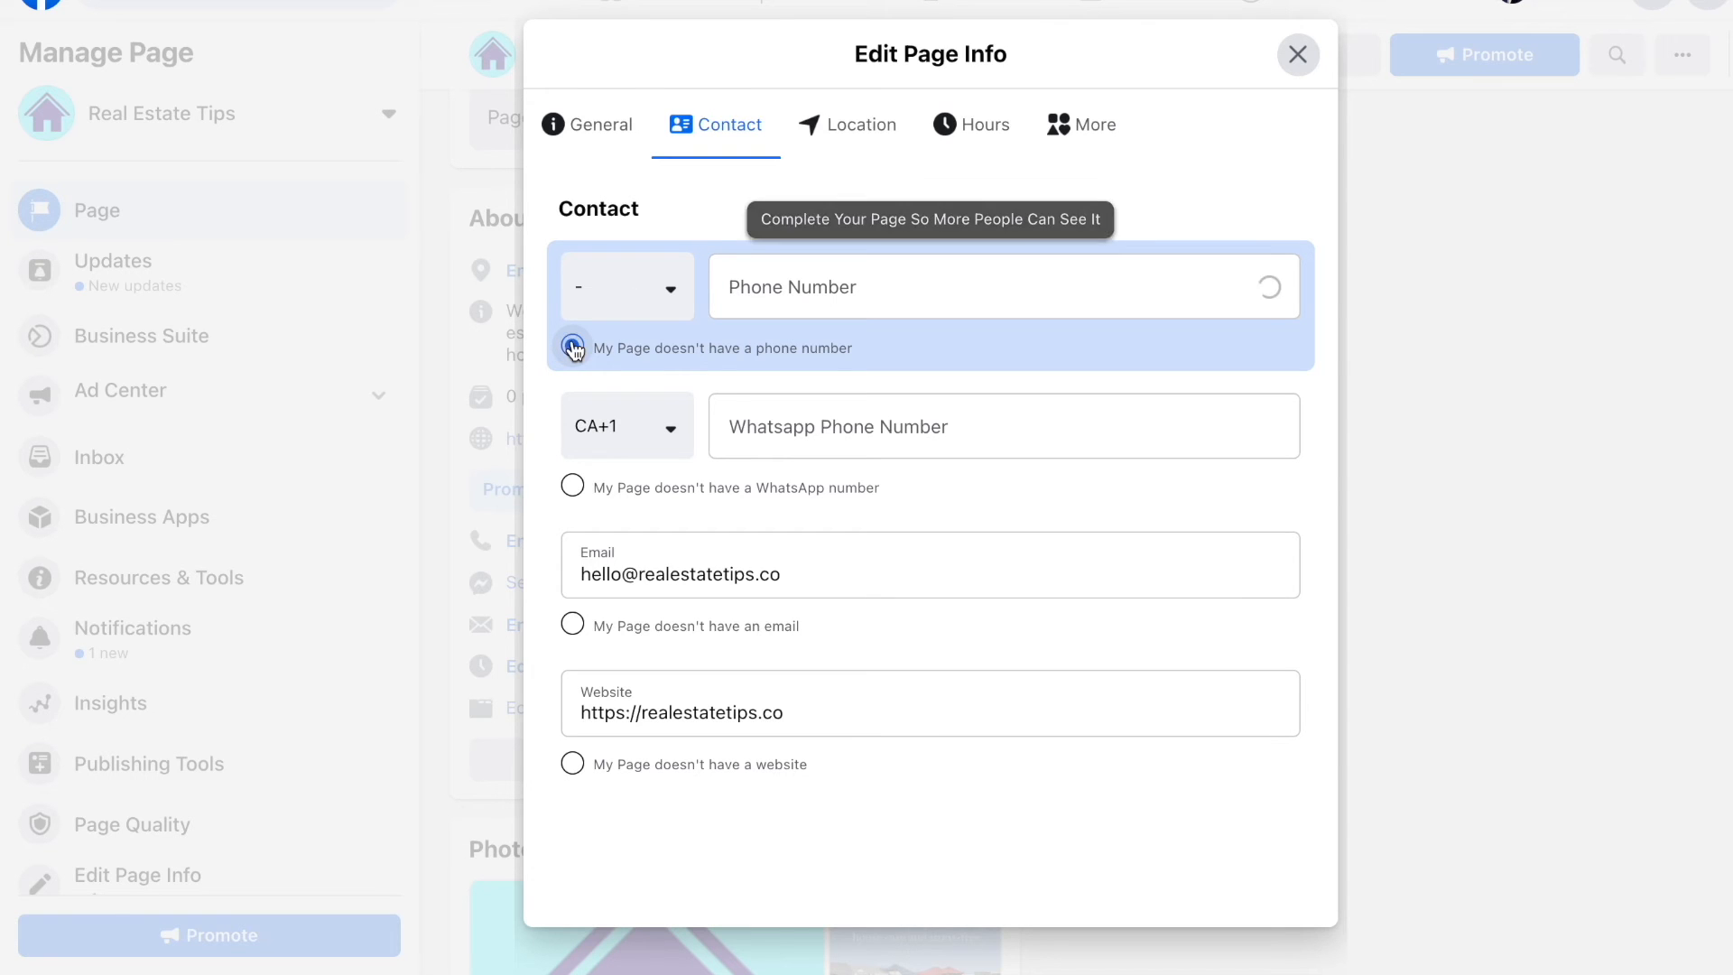
left_click(576, 485)
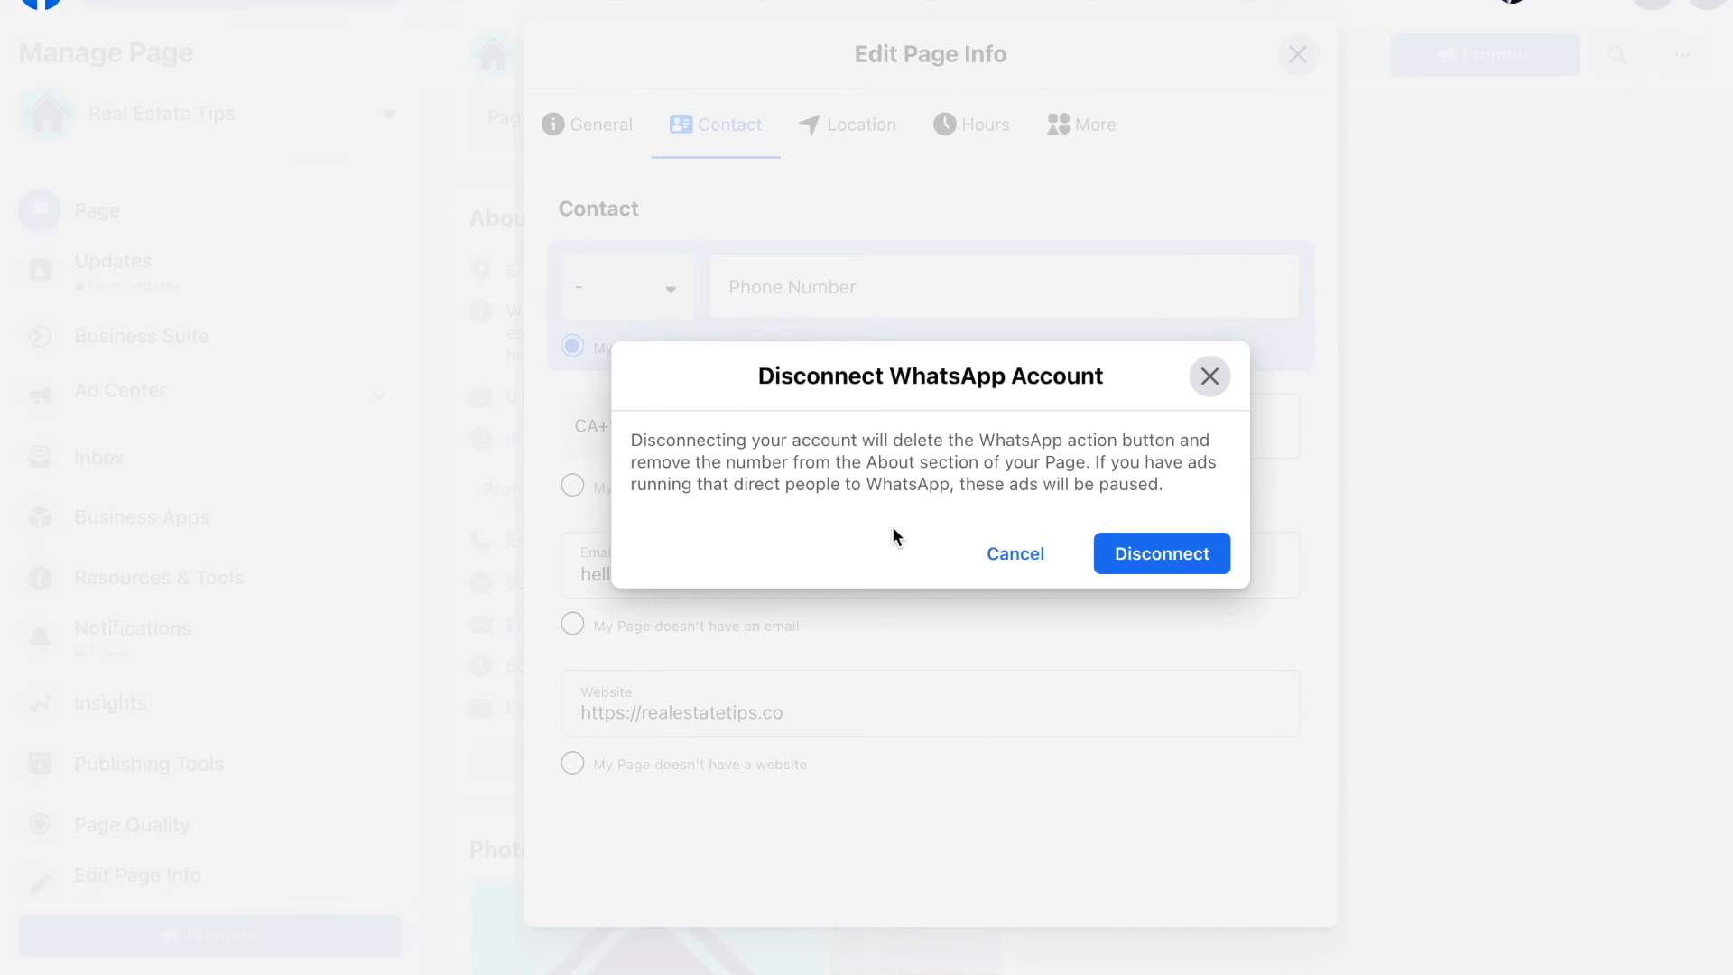
left_click(1133, 563)
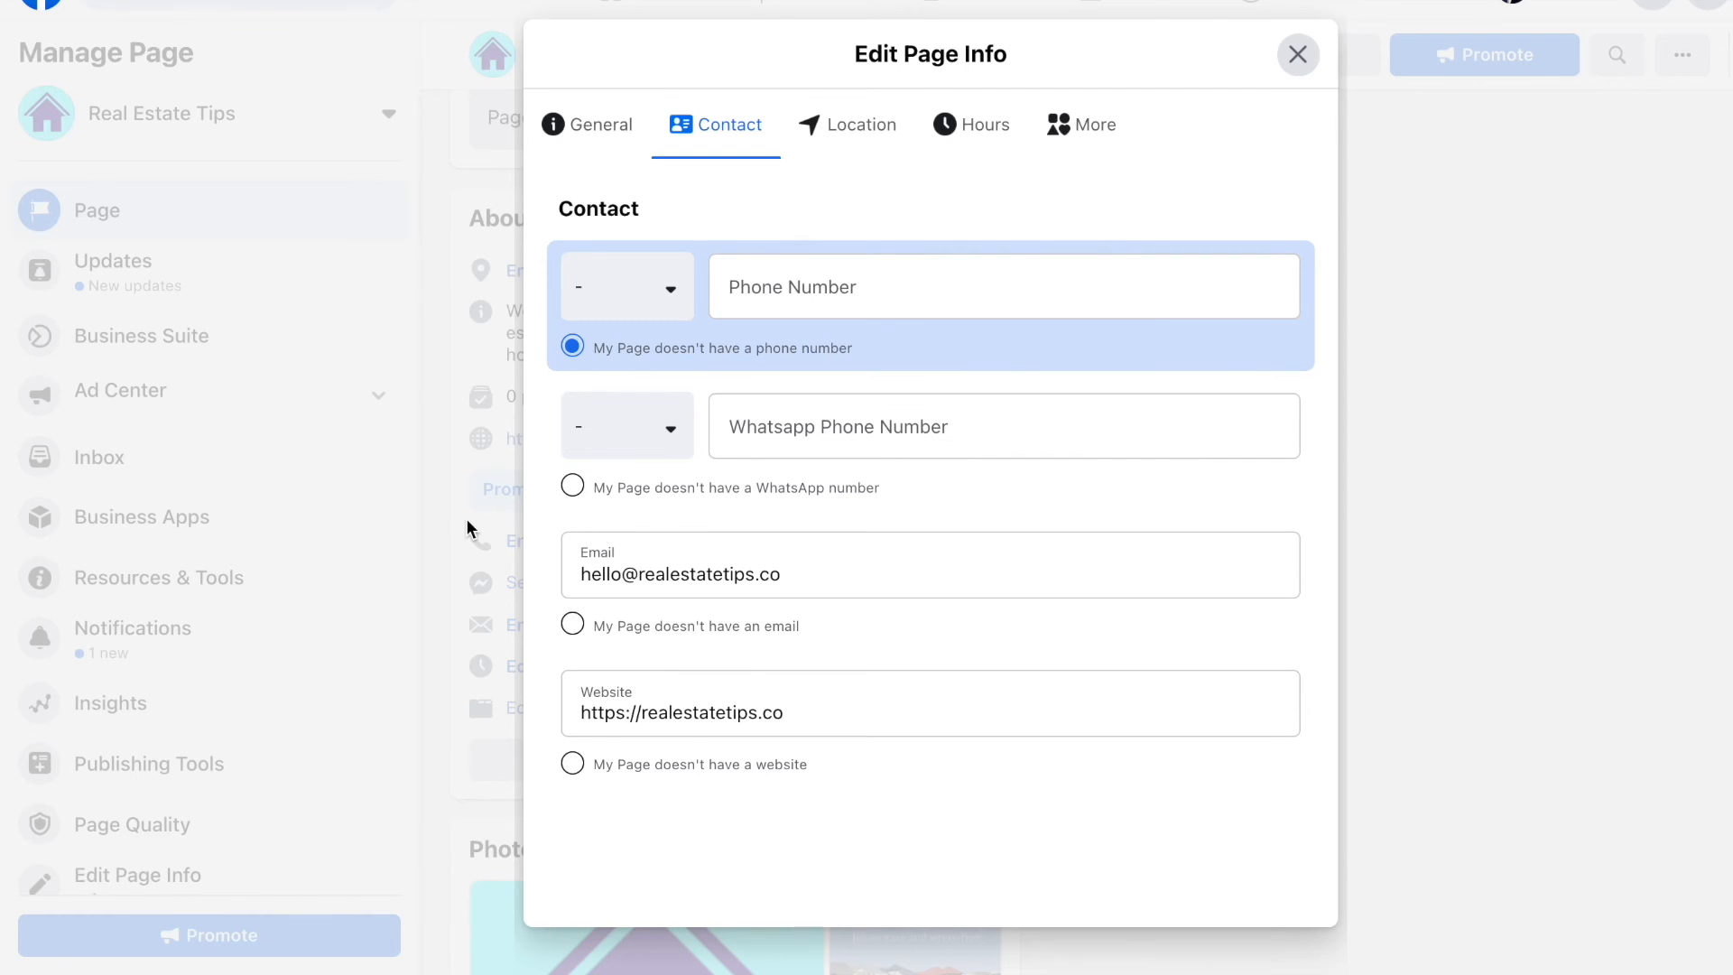
left_click(574, 485)
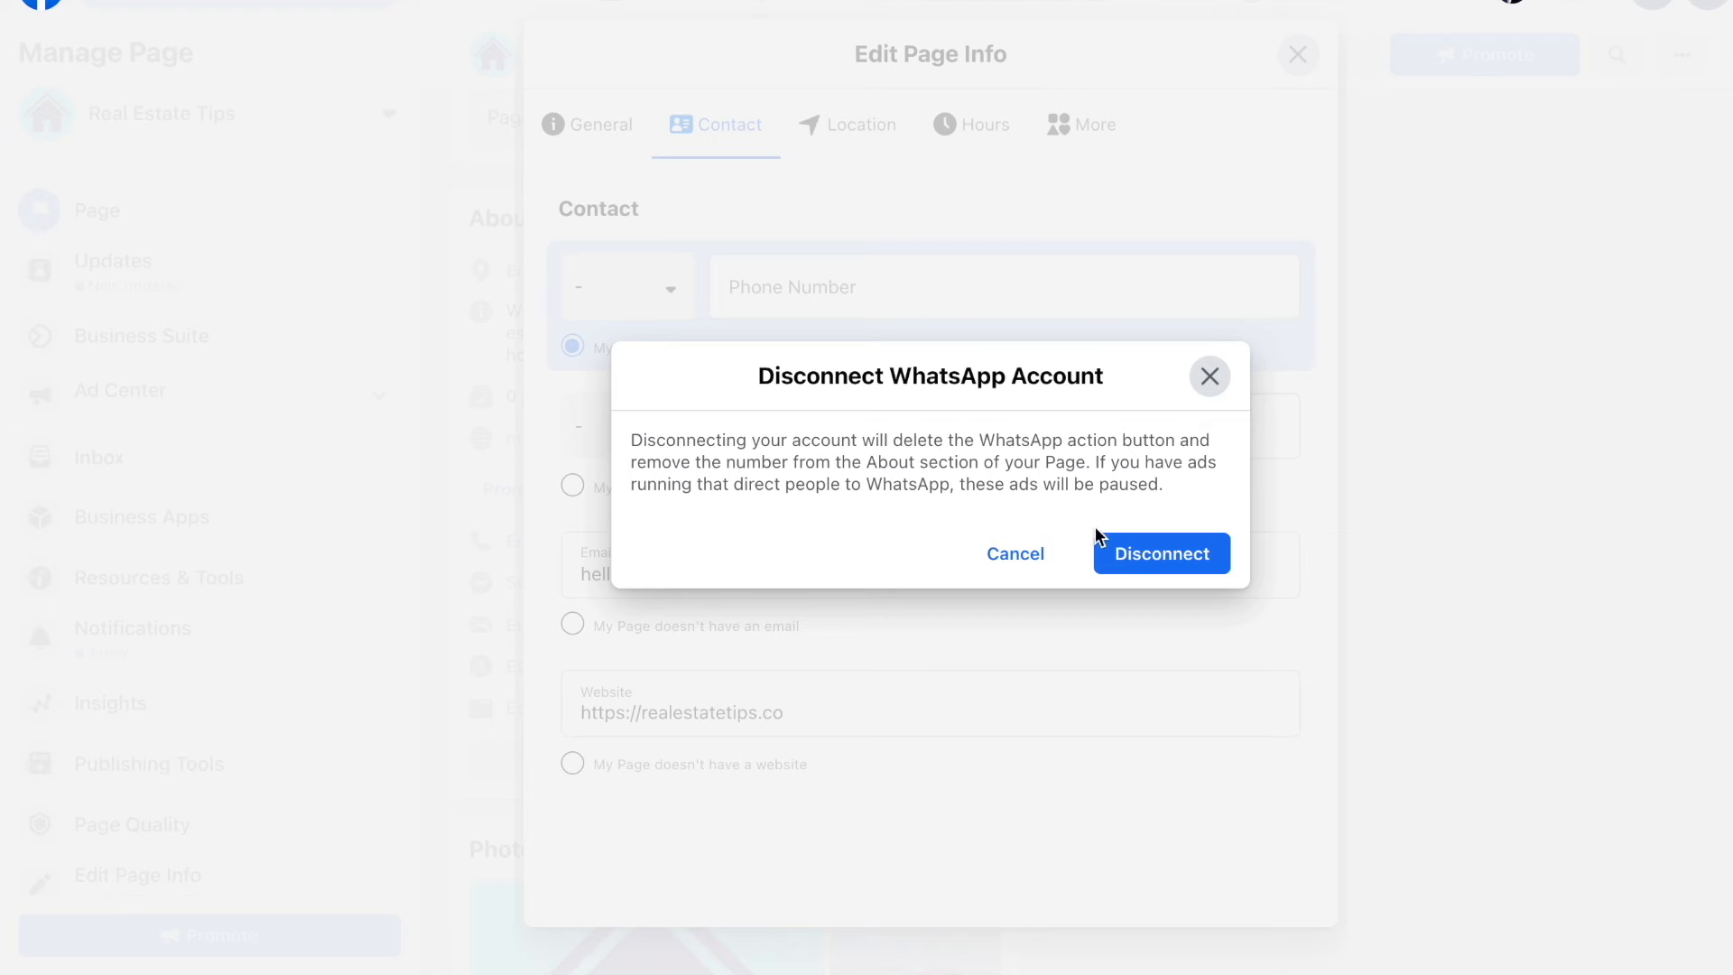
left_click(1135, 557)
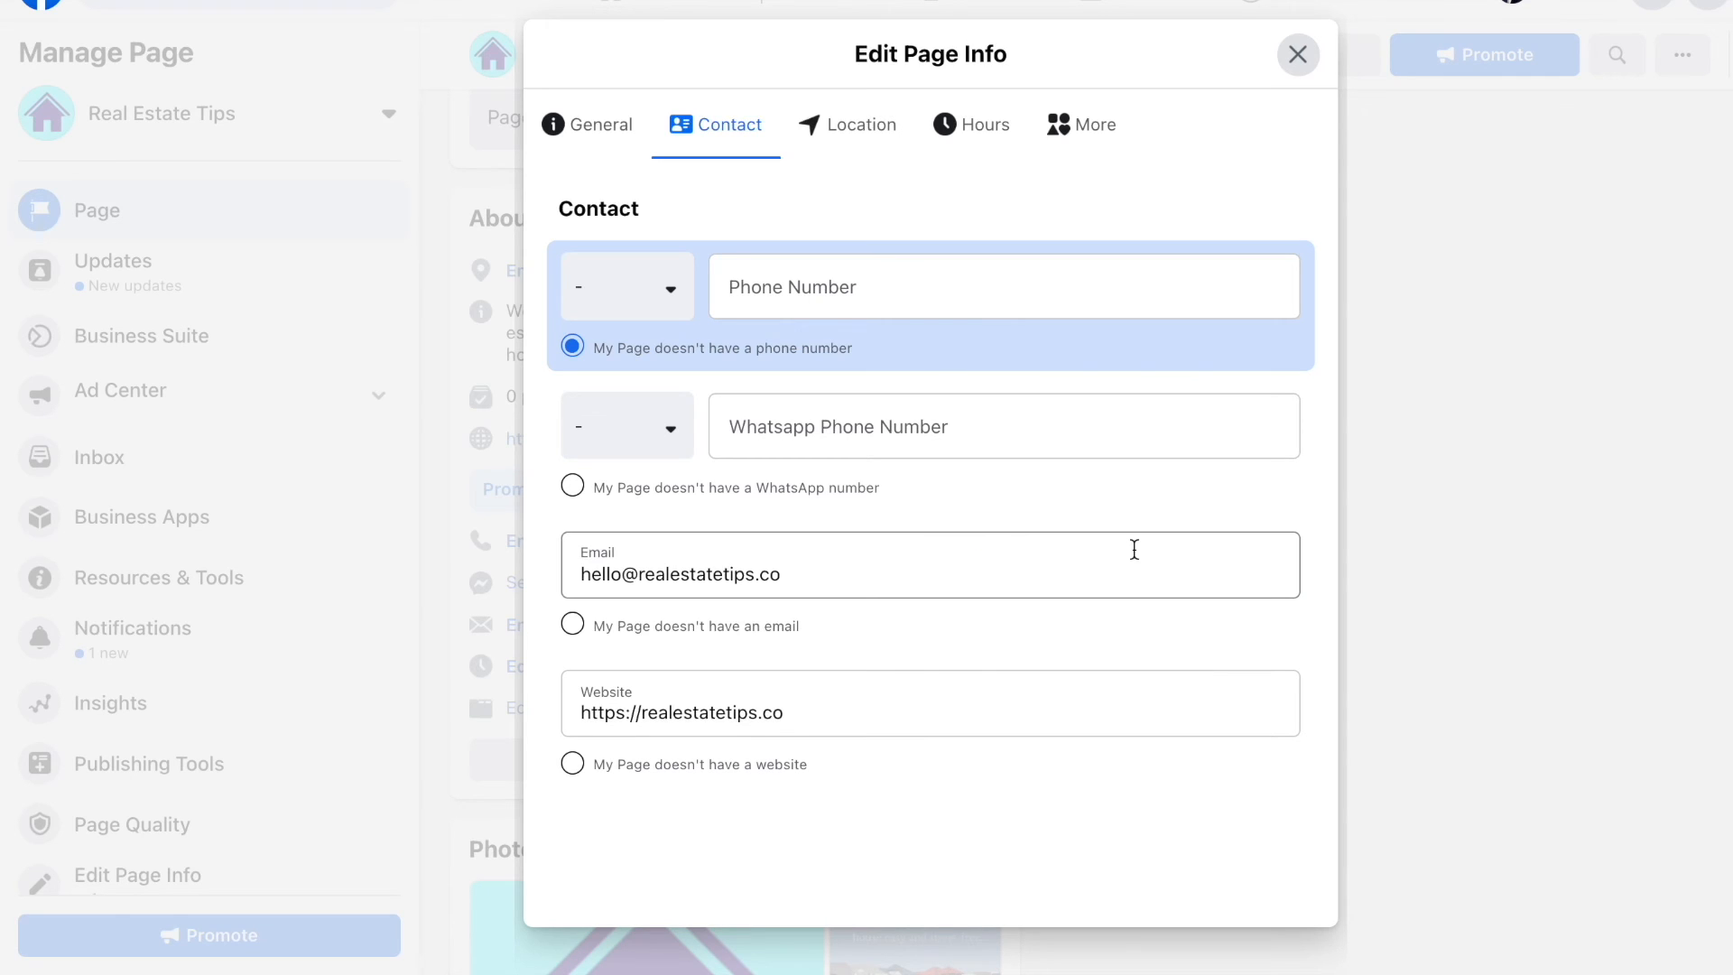
Step: On the Location tab, start a Service Area entry by typing 'canada'
left_click(858, 160)
scroll(854, 334, "down", 3)
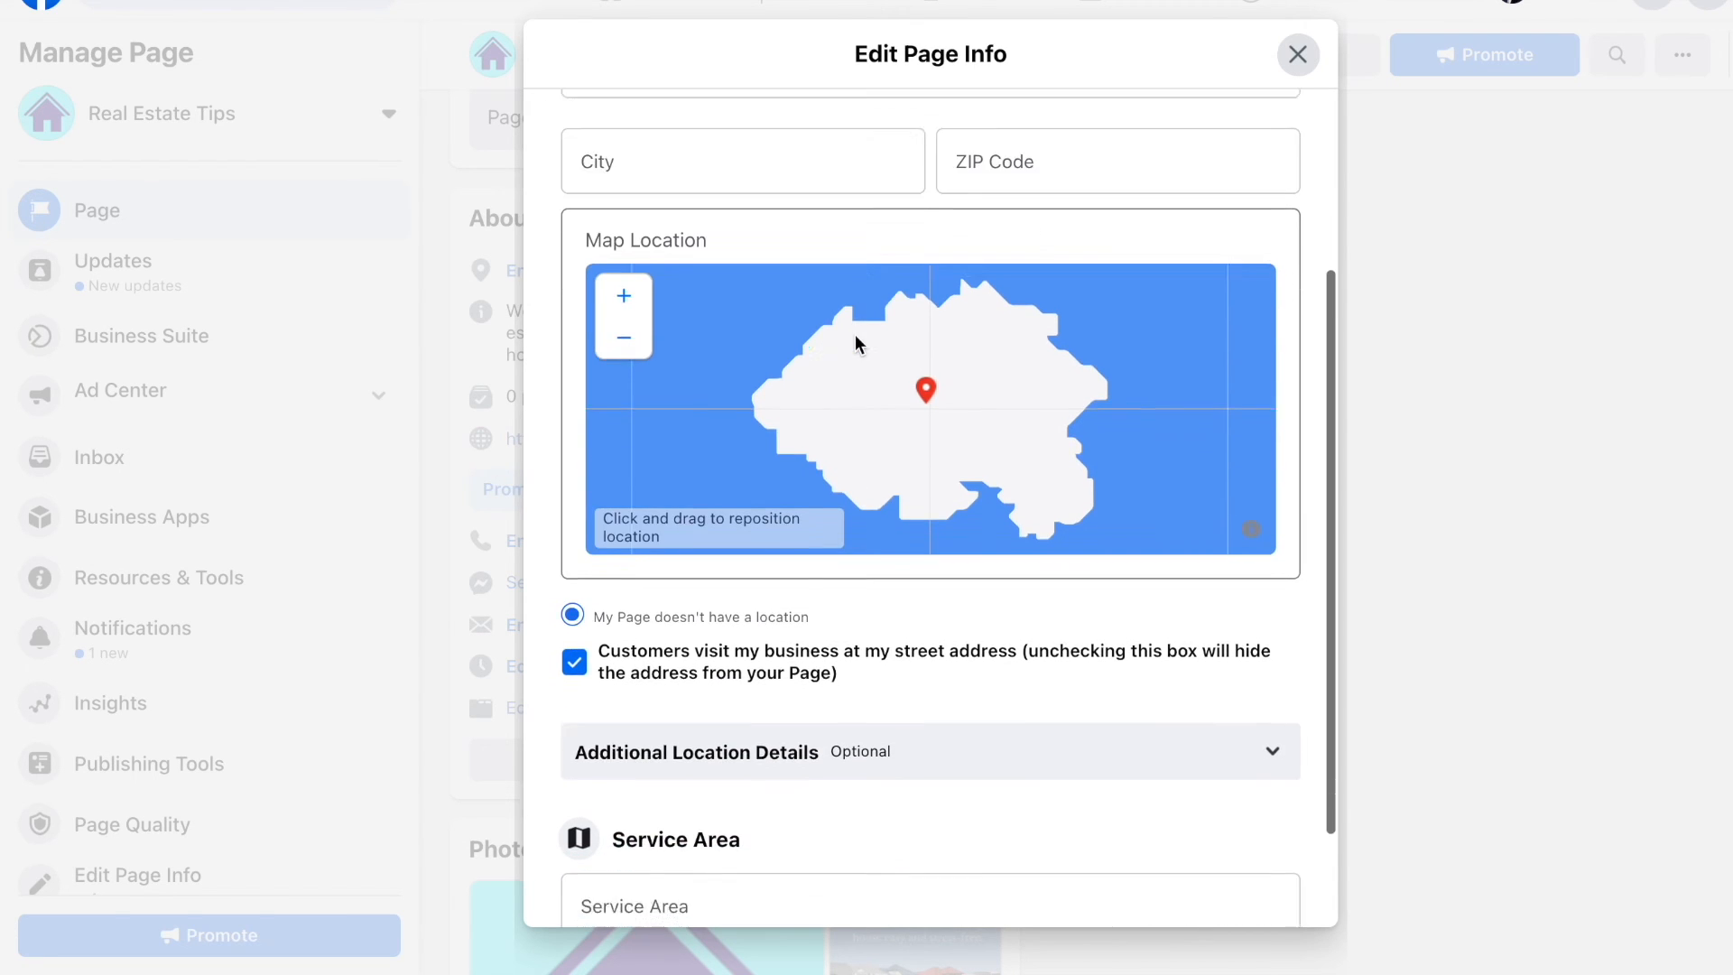
scroll(856, 338, "down", 2)
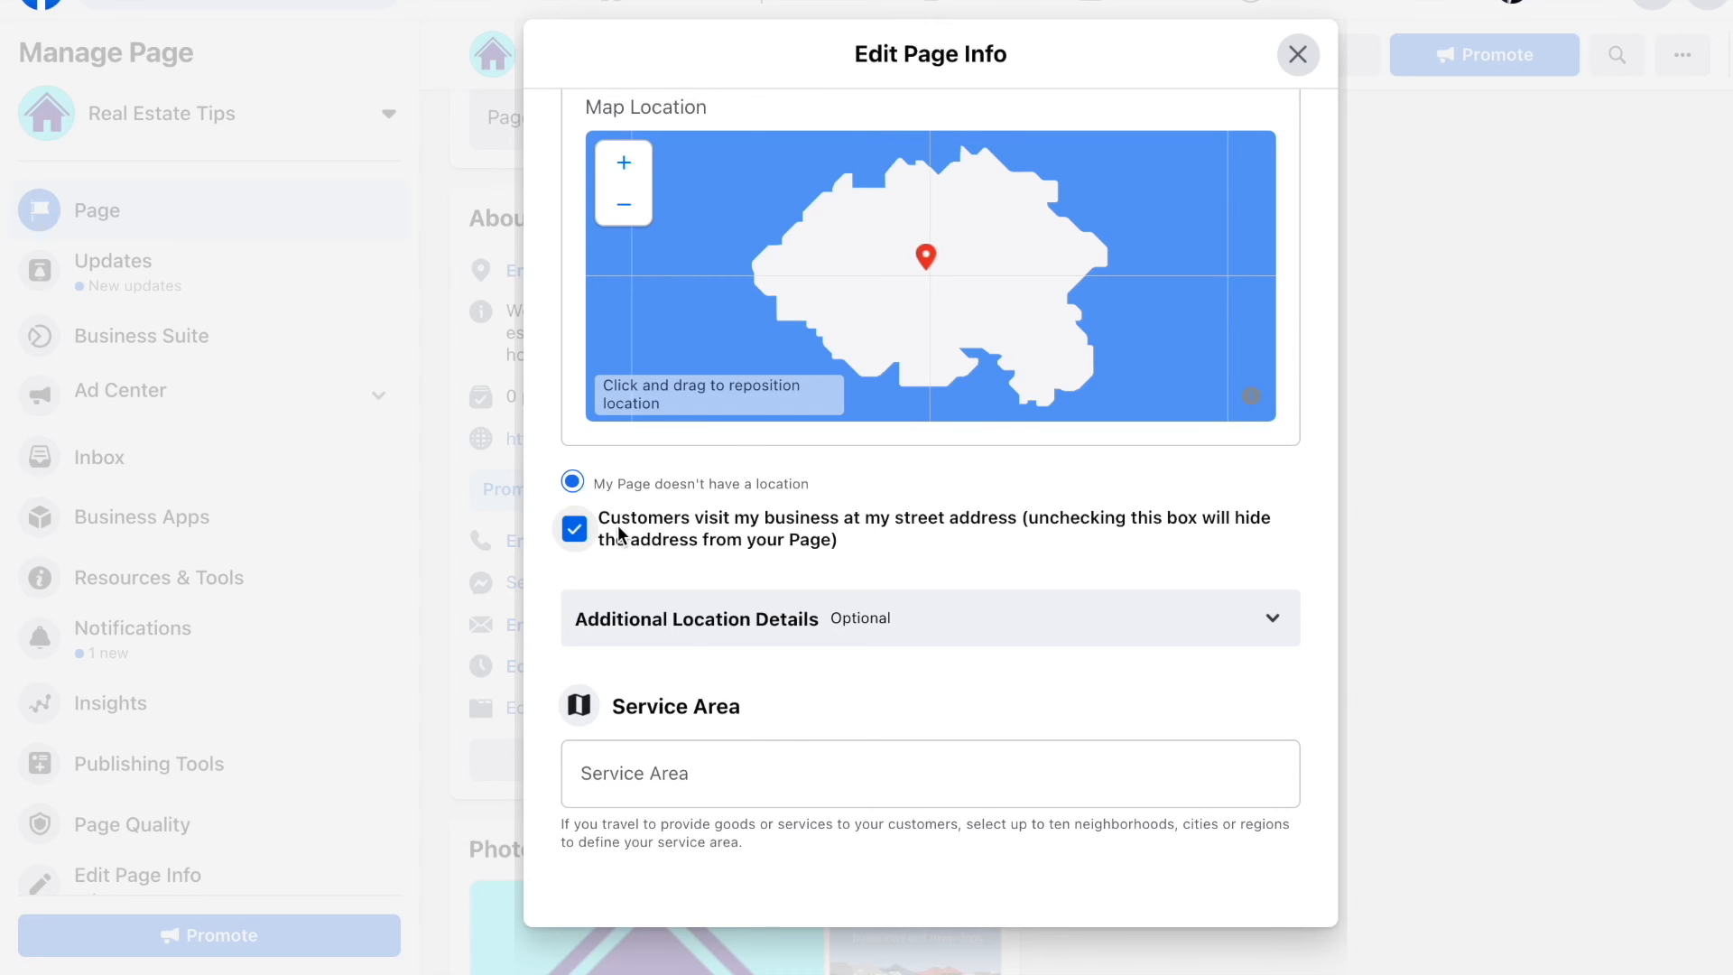
scroll(679, 636, "down", 1)
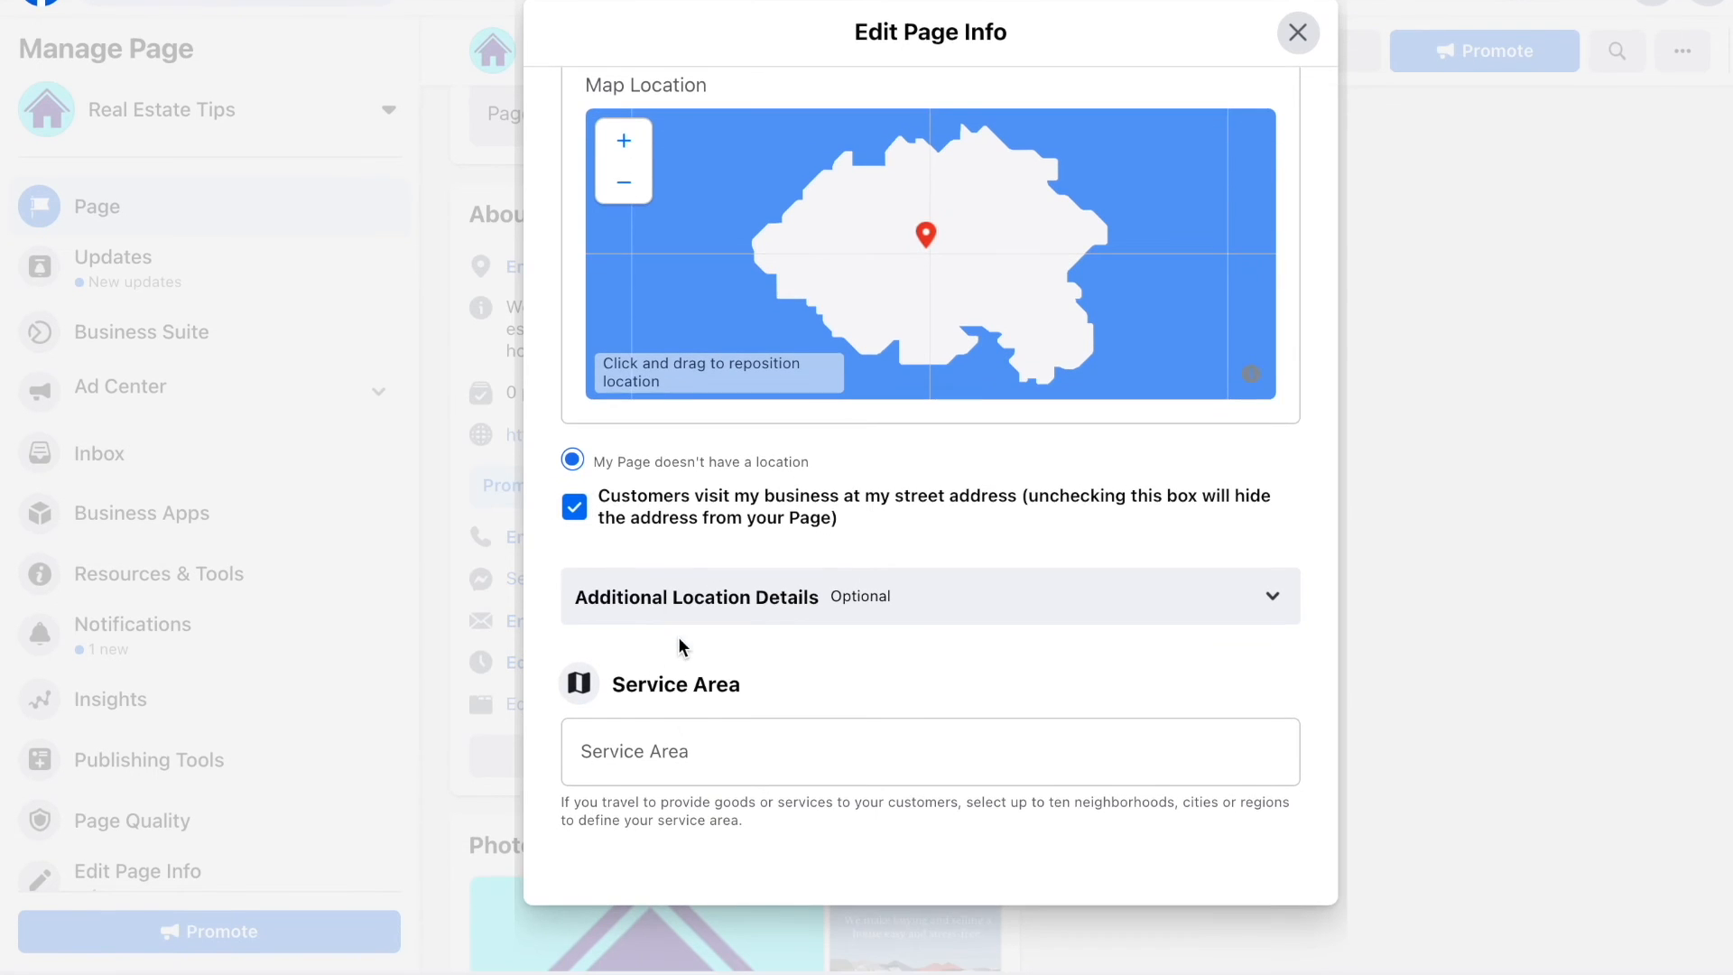
left_click(679, 768)
type("canada")
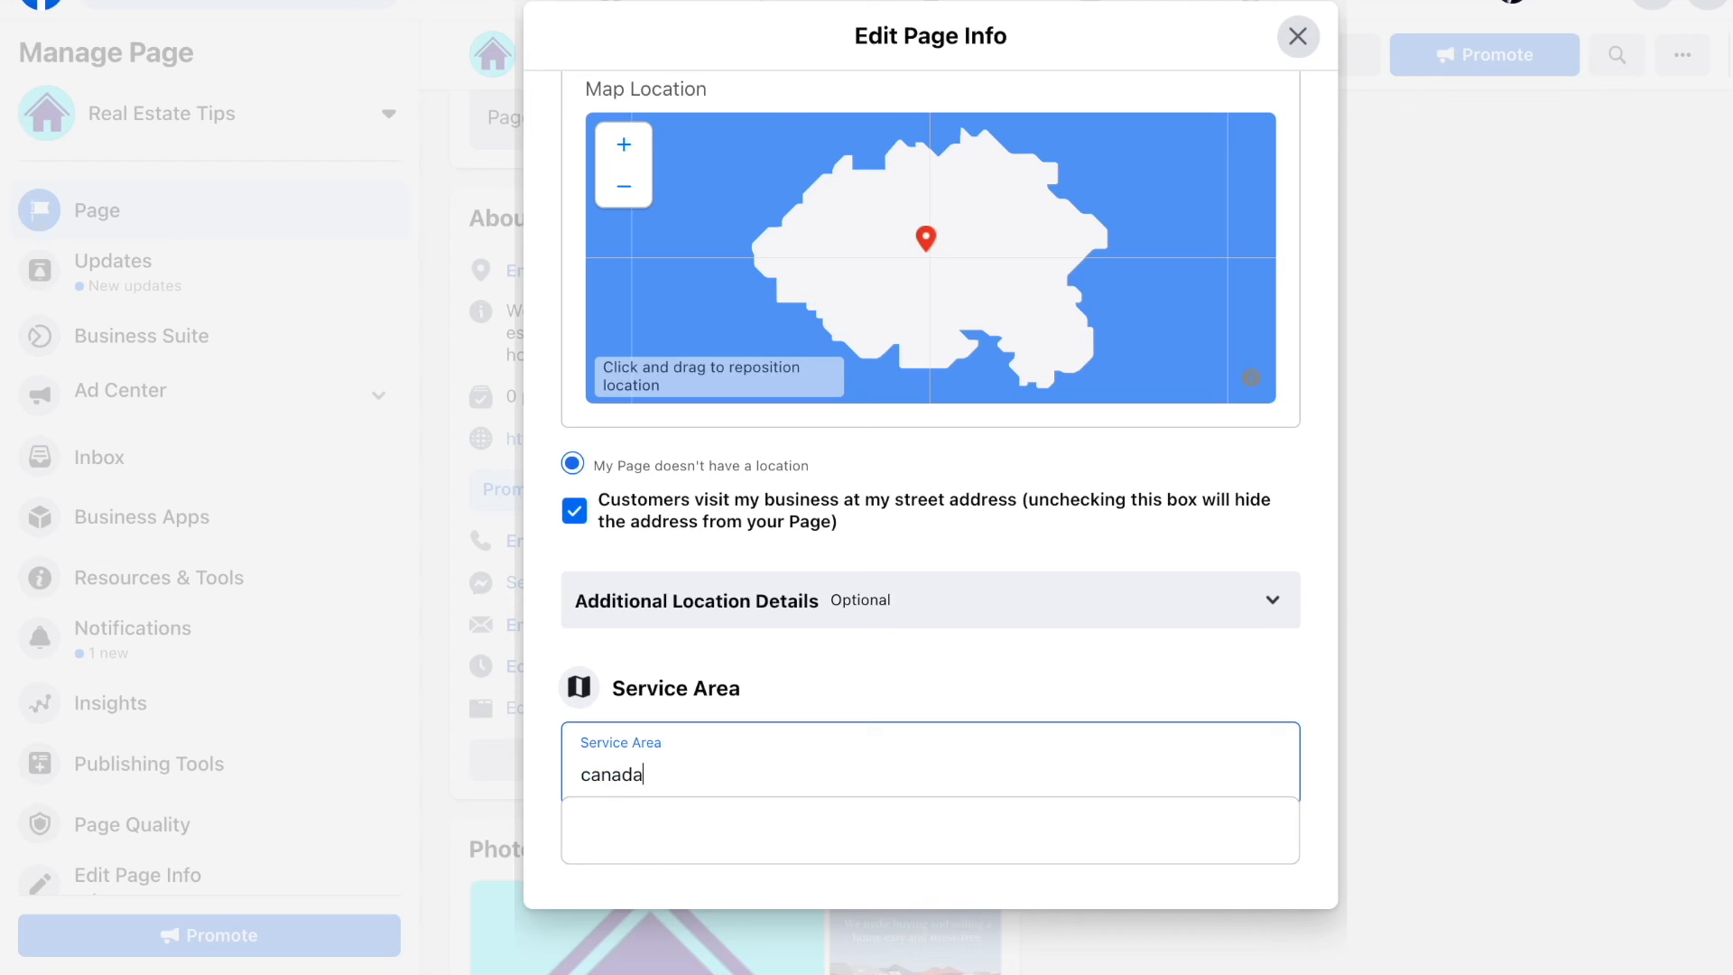
Step: Replace the Service Area text with 'british columbia, canada'
scroll(743, 742, "down", 1)
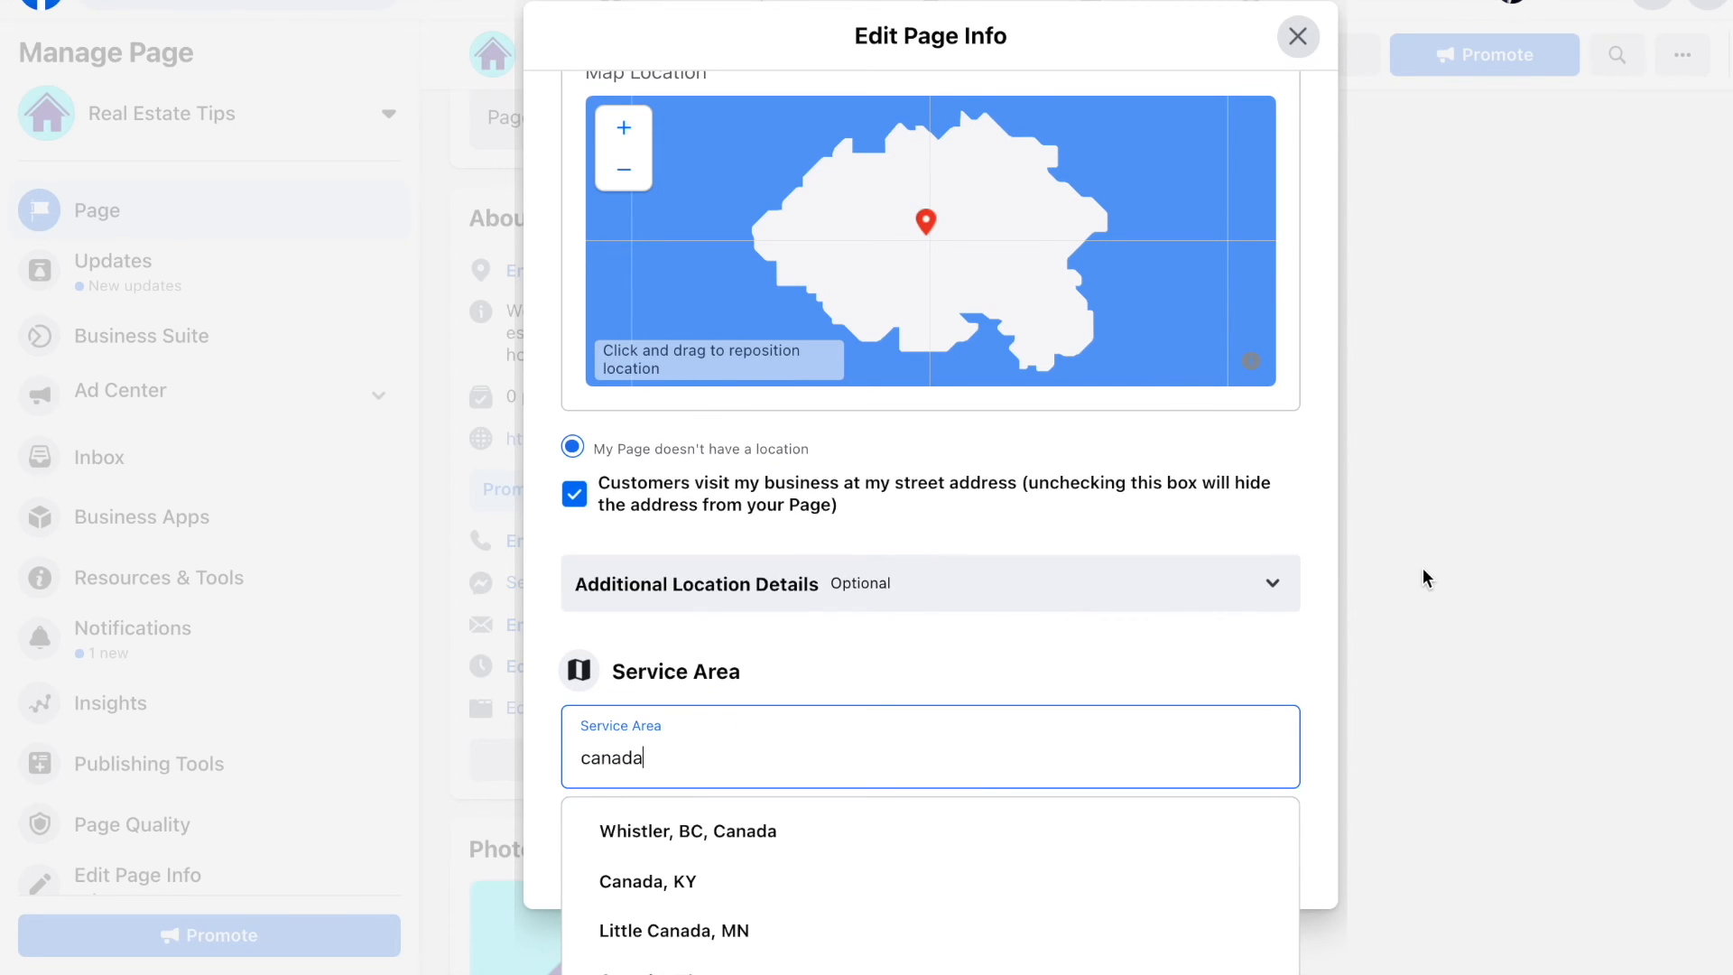
scroll(1423, 580, "down", 2)
double_click(750, 717)
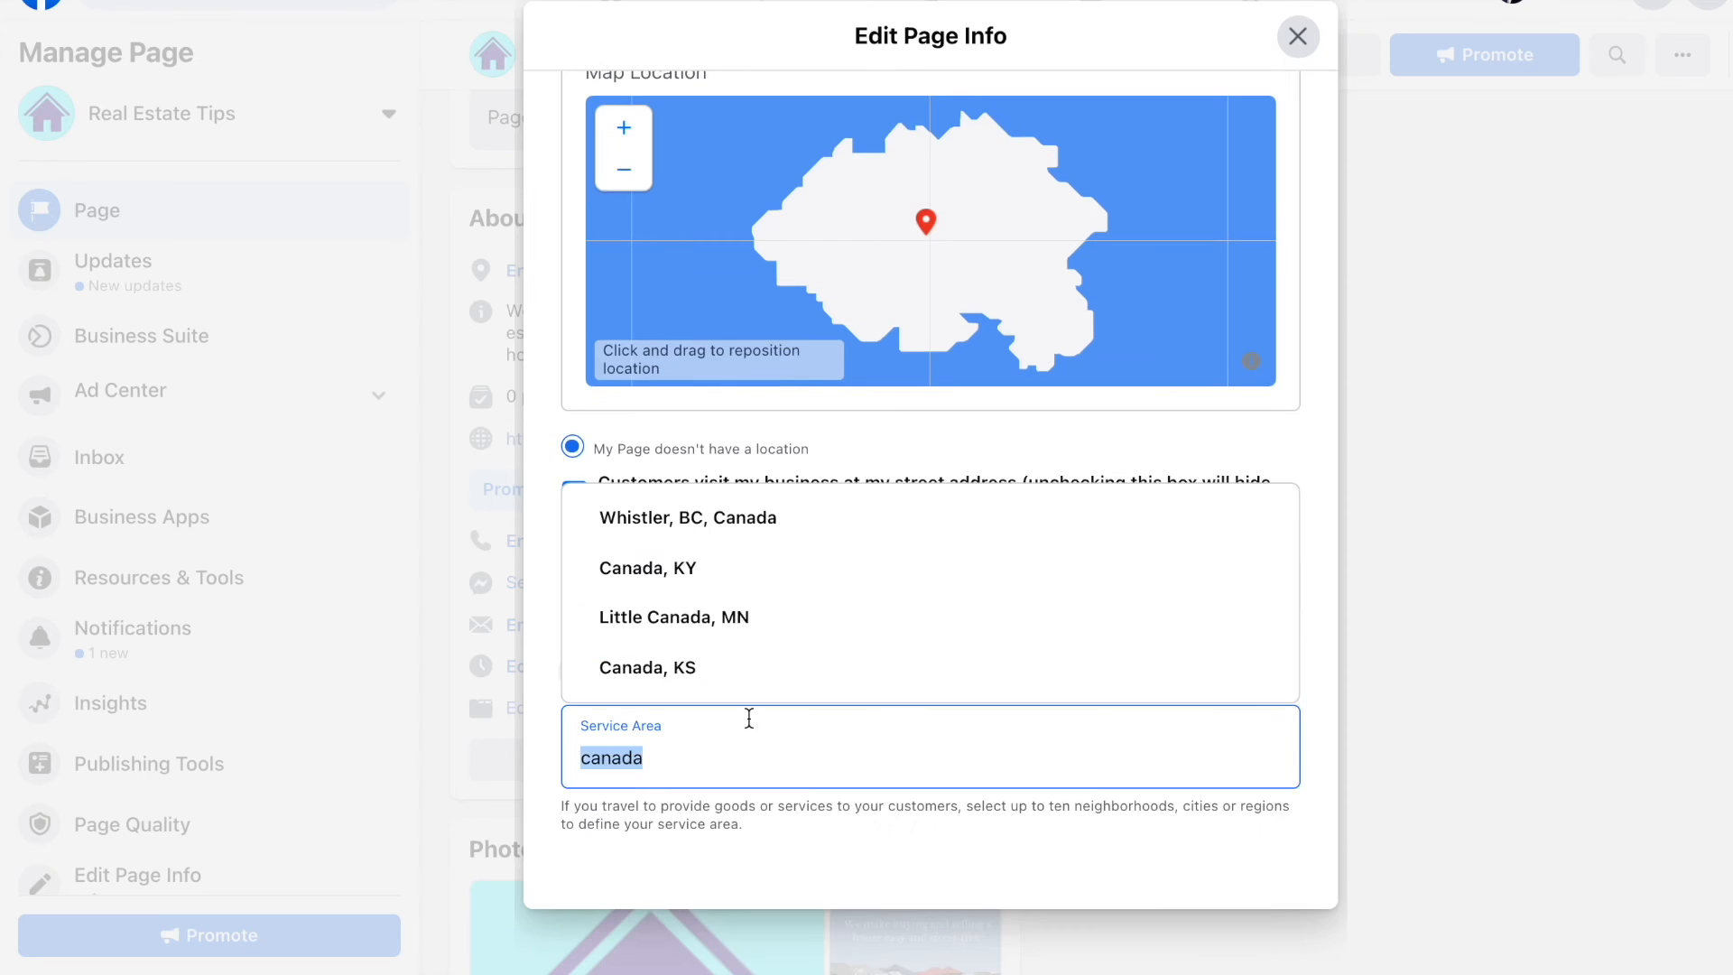
key("BackSpace")
type("b")
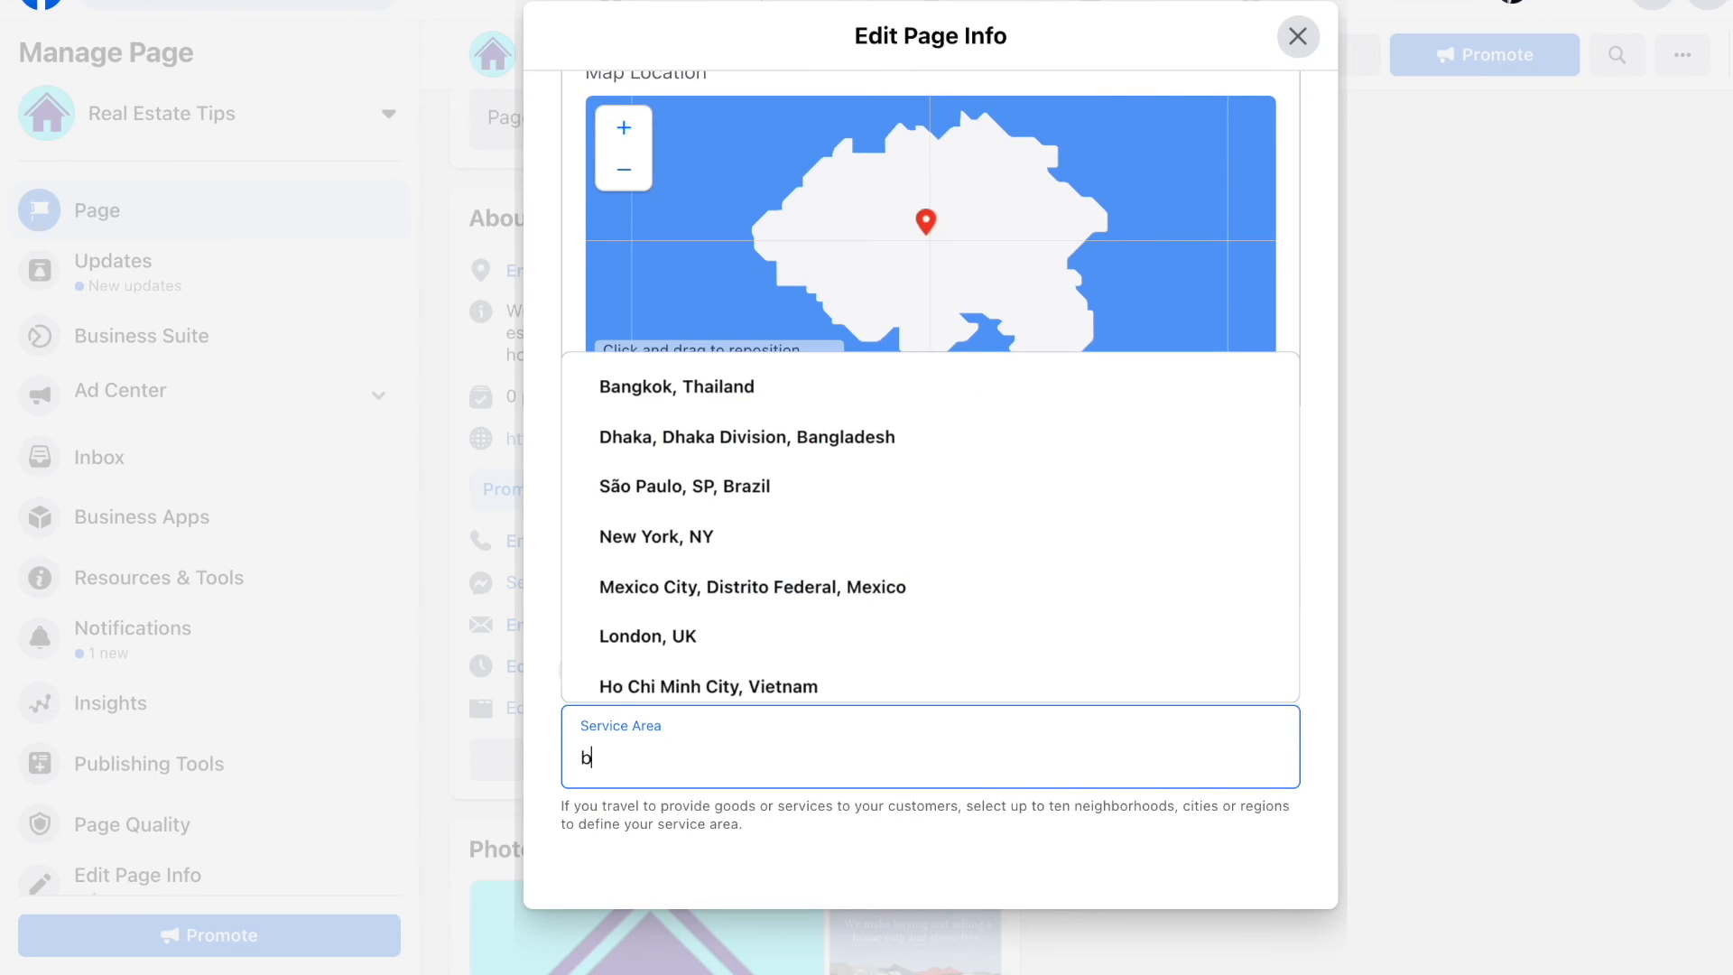
key("BackSpace")
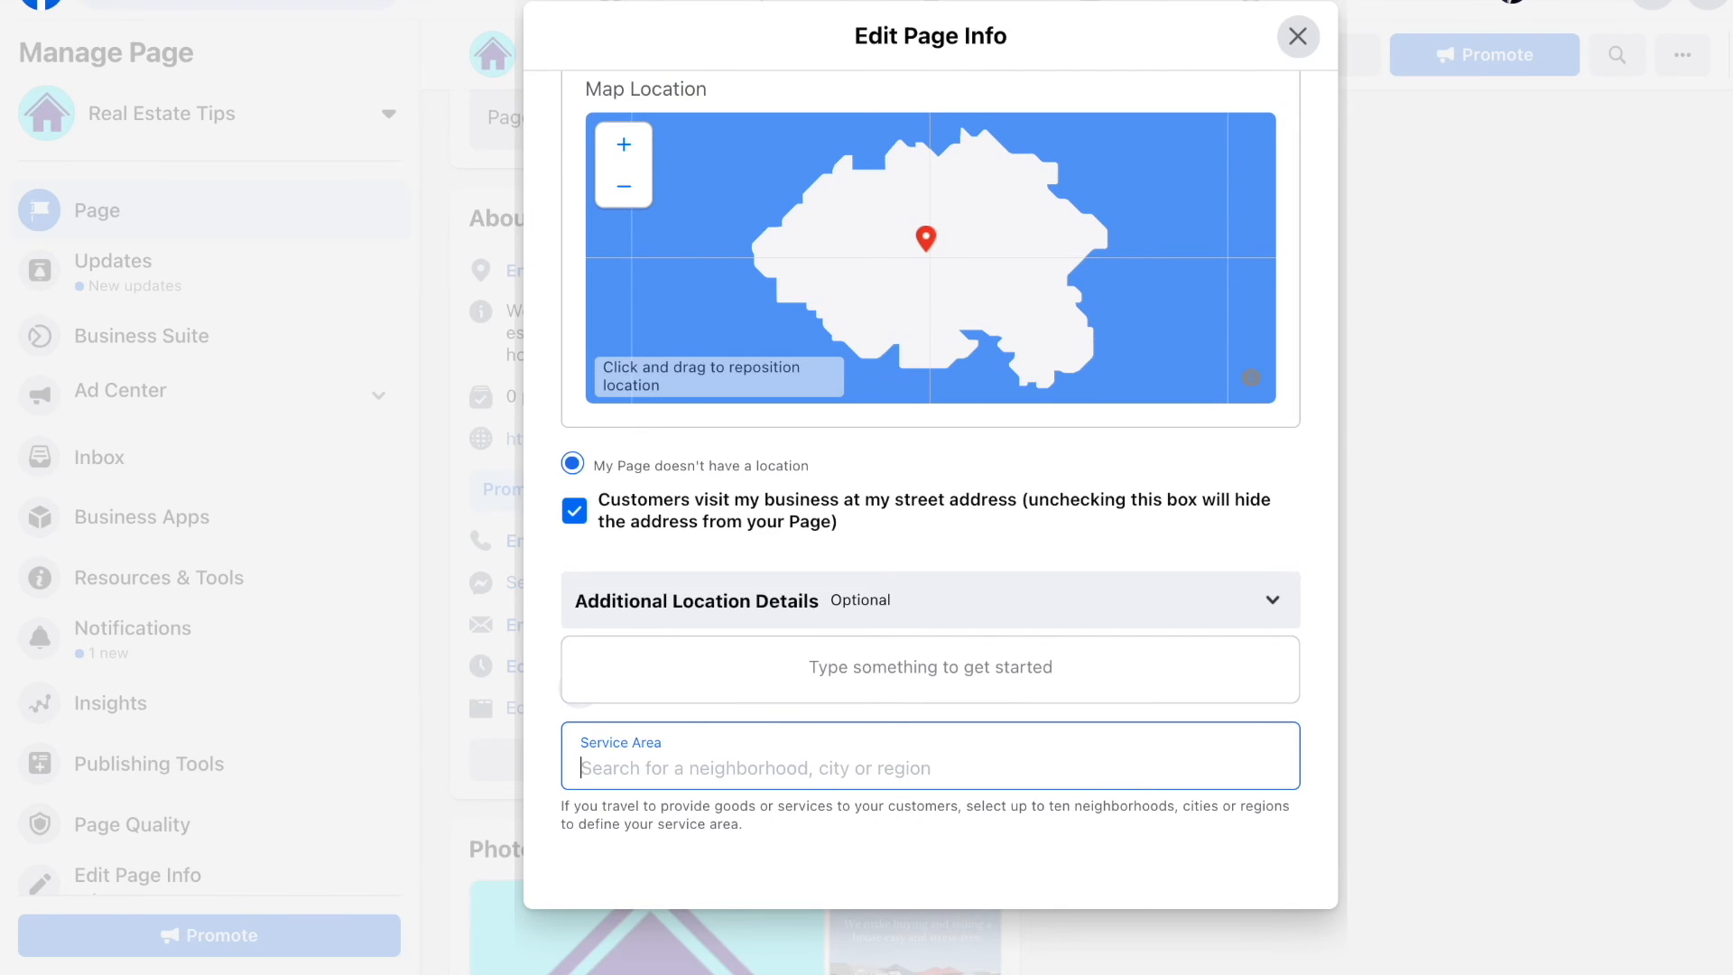
type("bri")
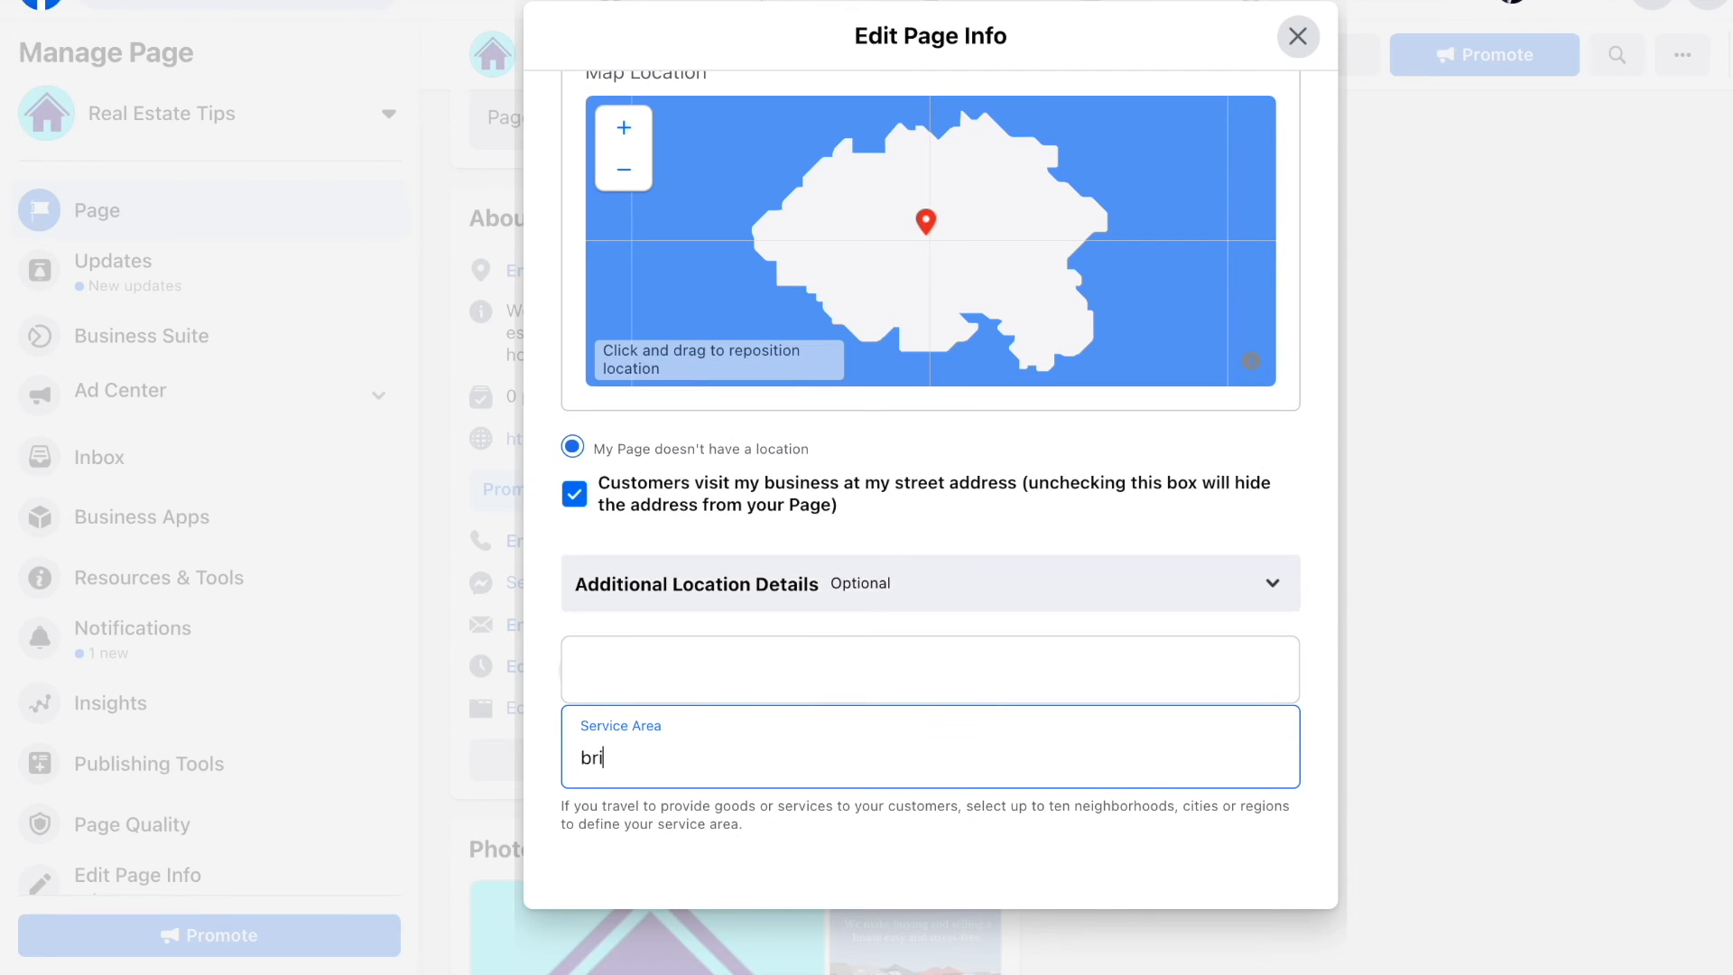
type("tish columbia")
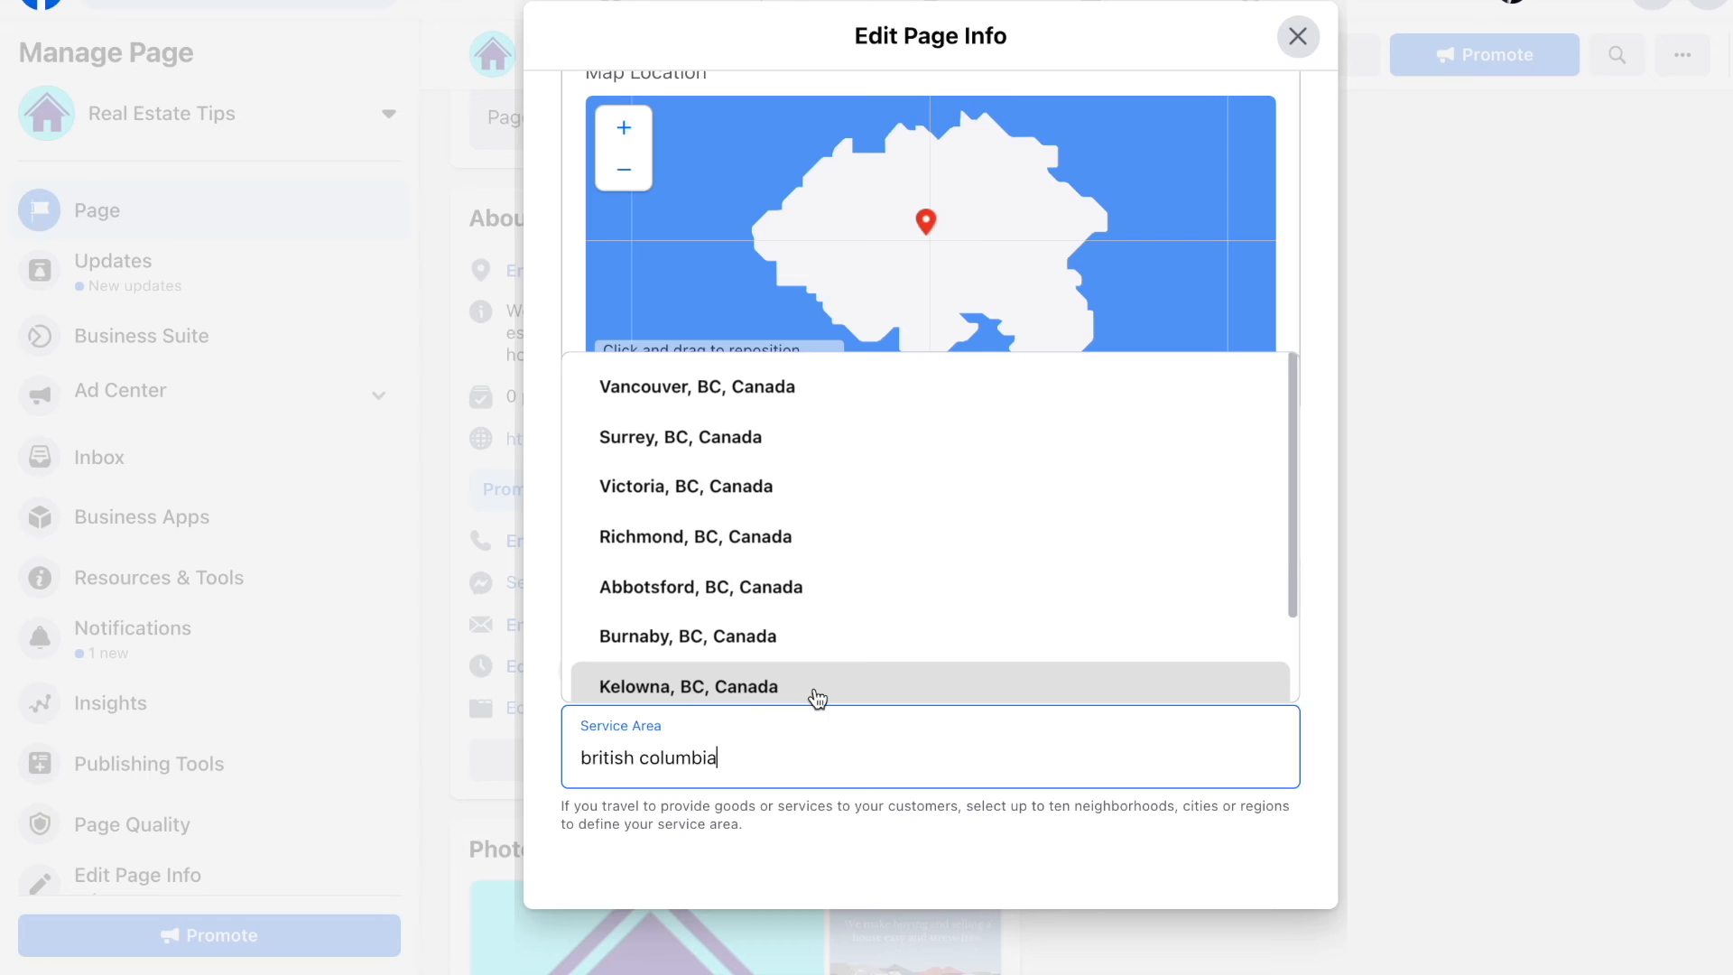
type(", canada")
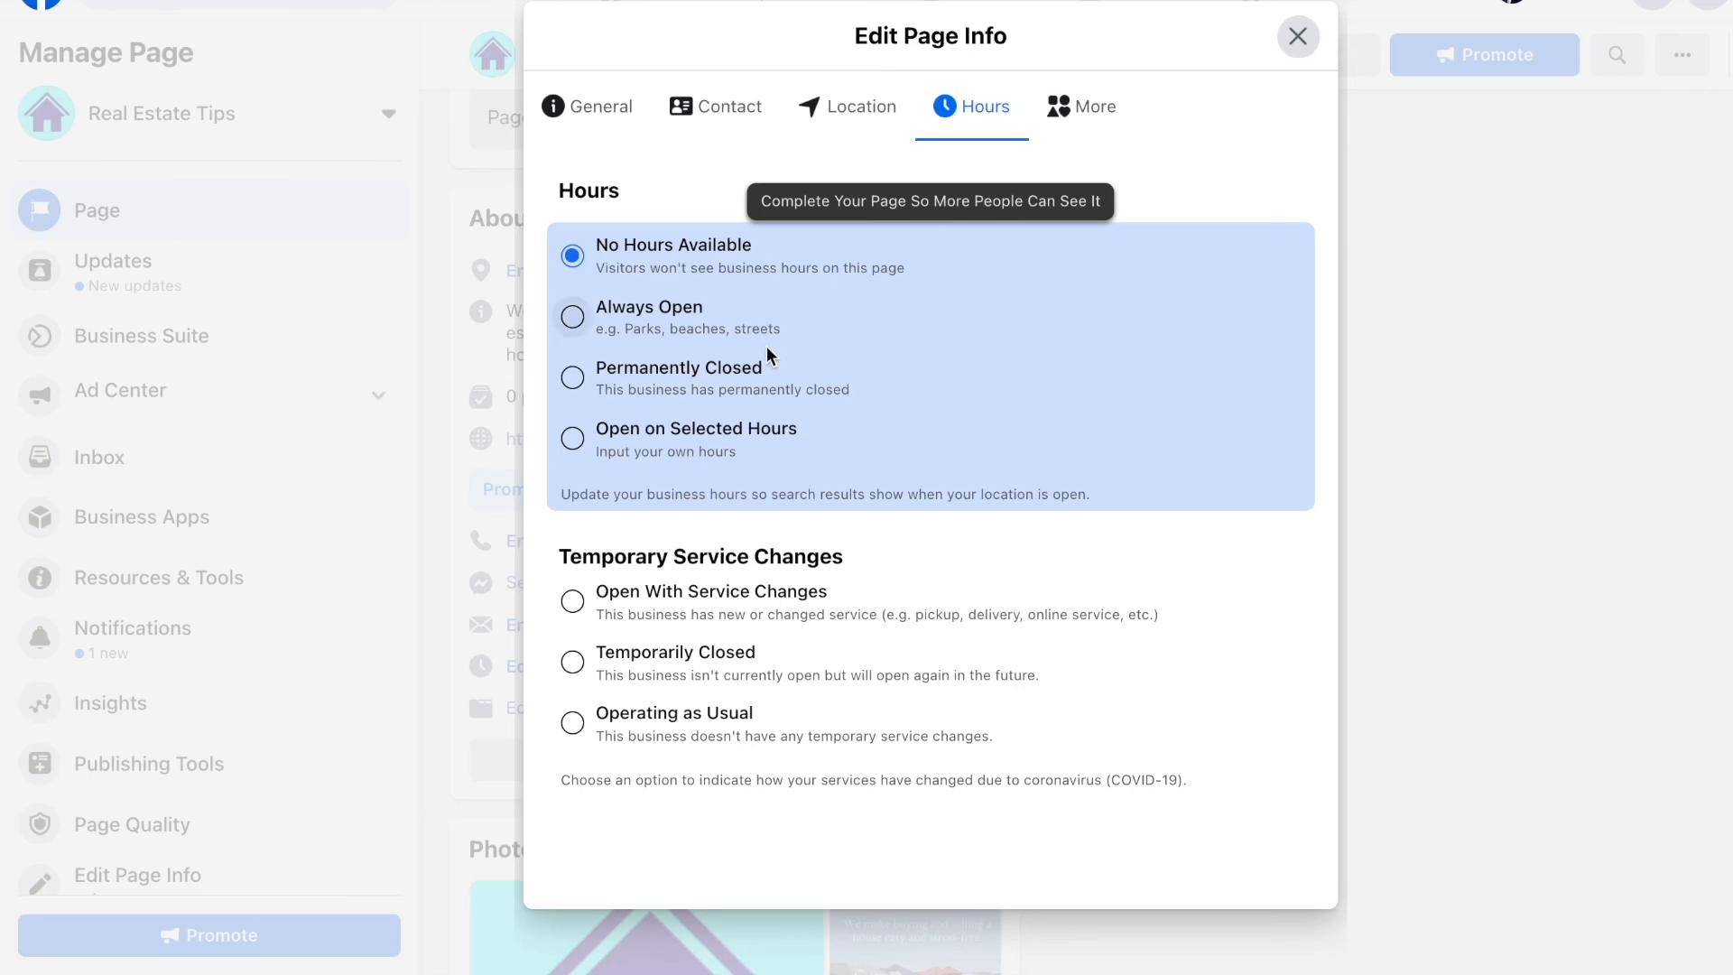
Step: Set the Page's hours to Always Open and bring up the More settings
left_click(689, 311)
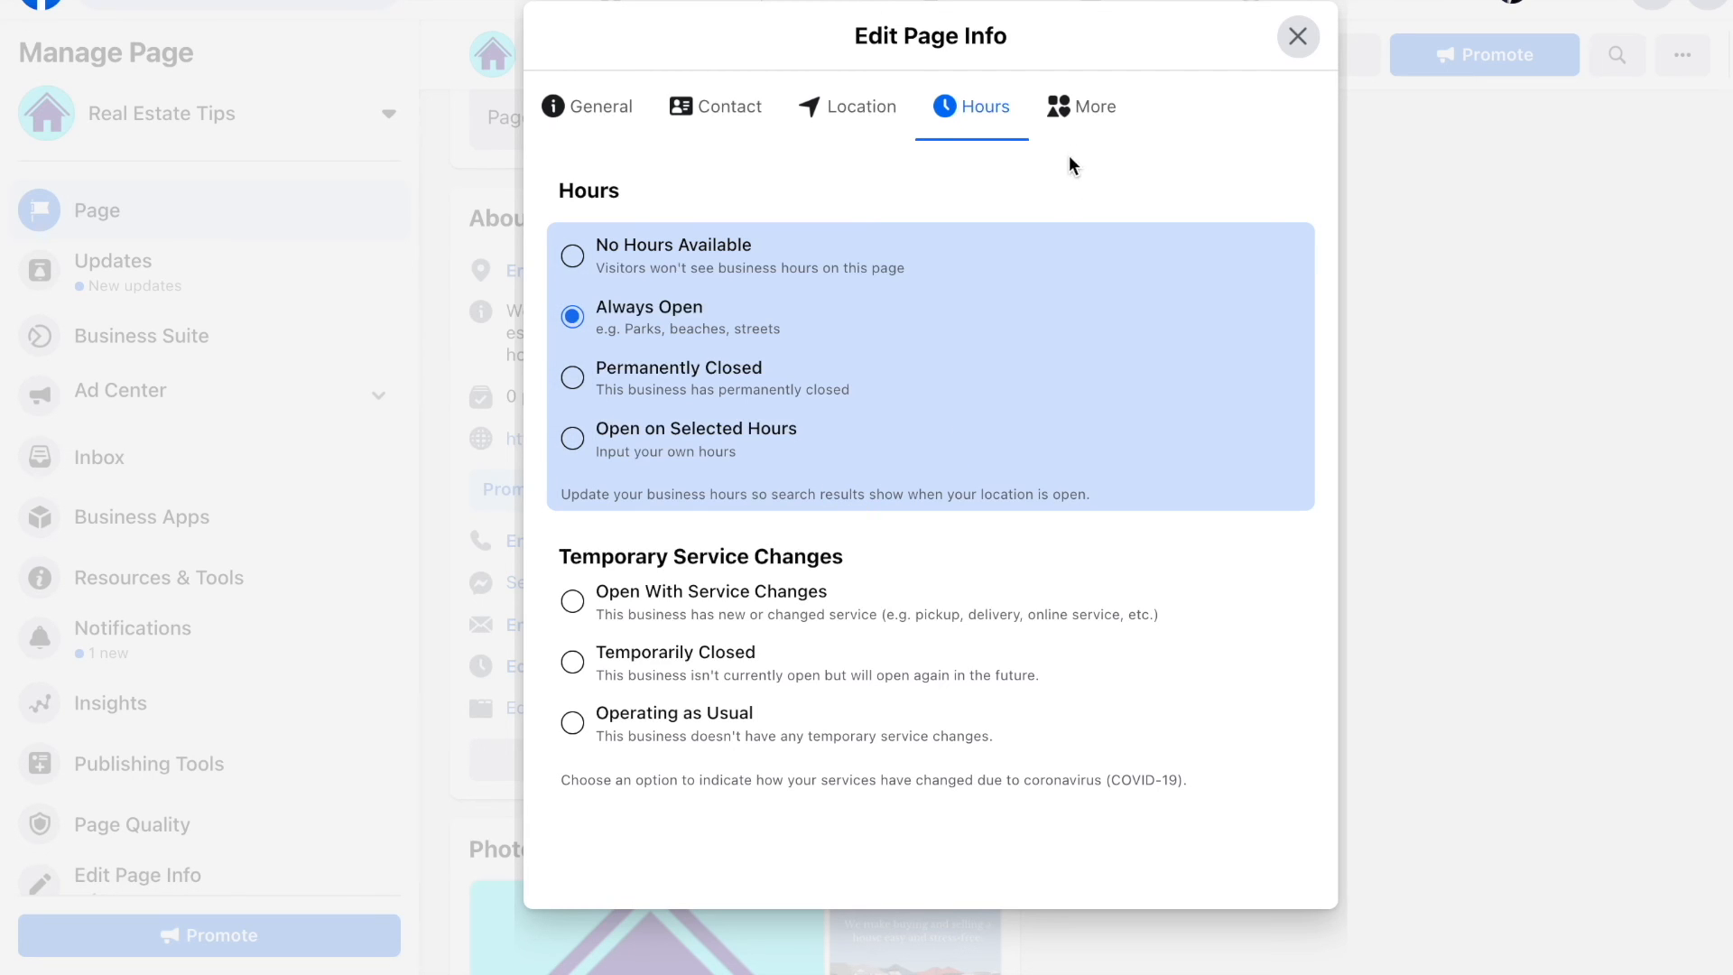
left_click(1087, 110)
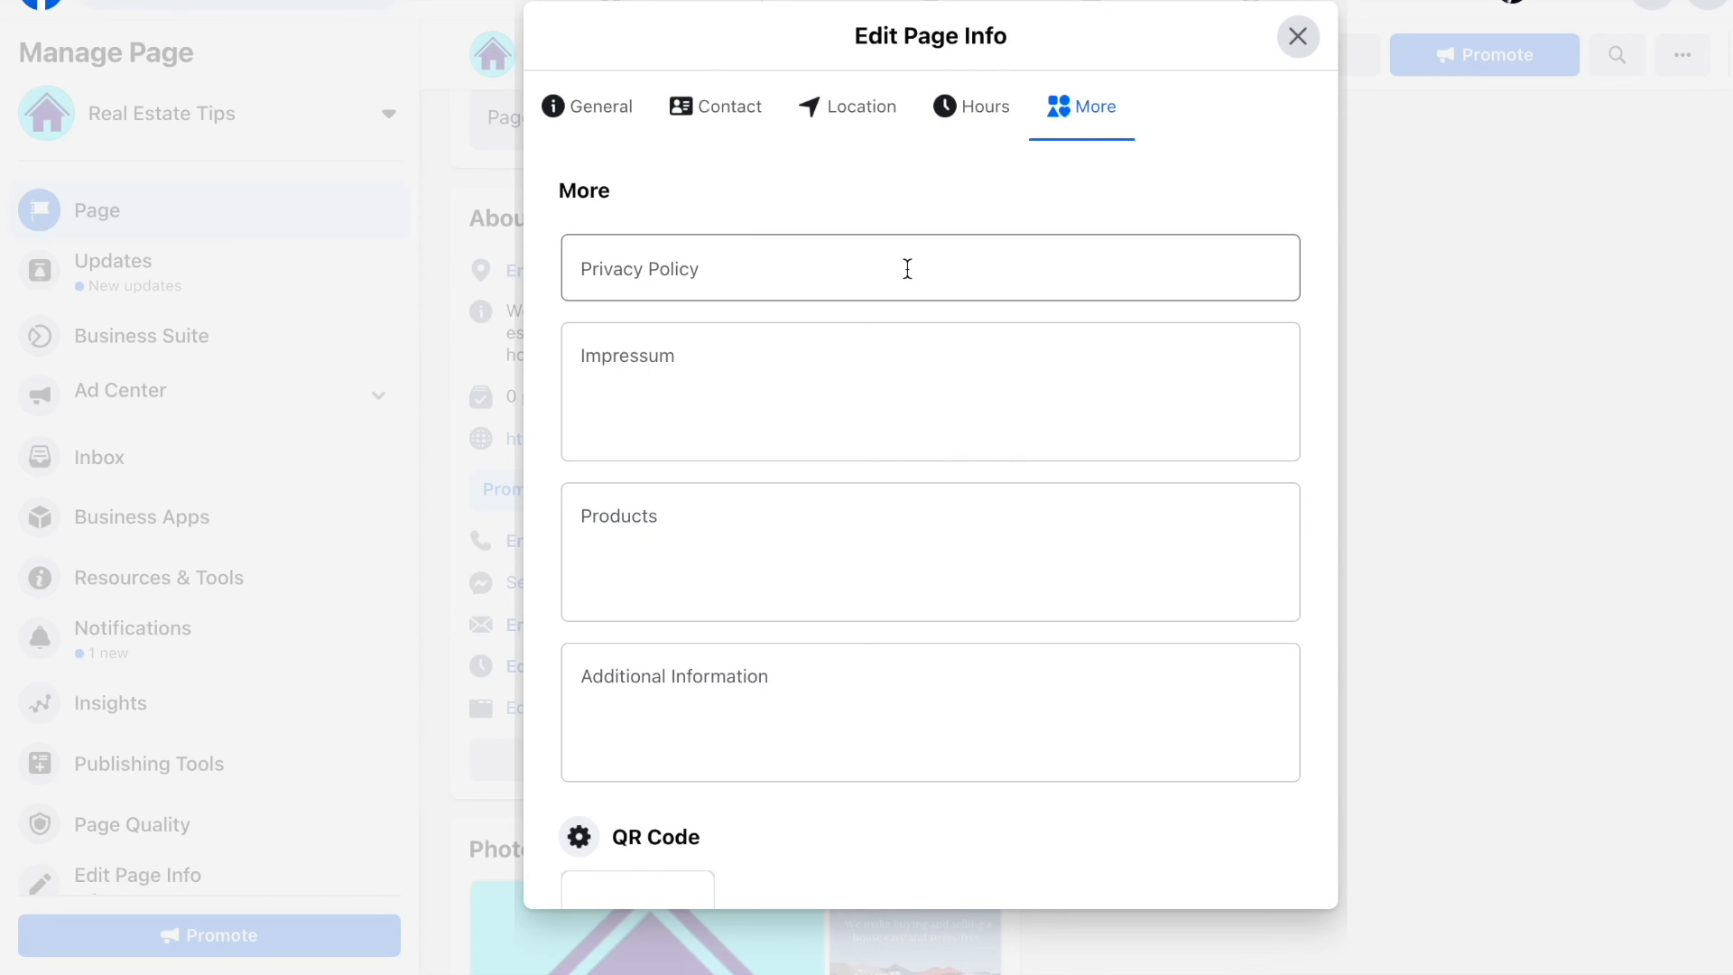
Step: Set the Page's Price Range to Not Applicable
scroll(935, 406, "down", 2)
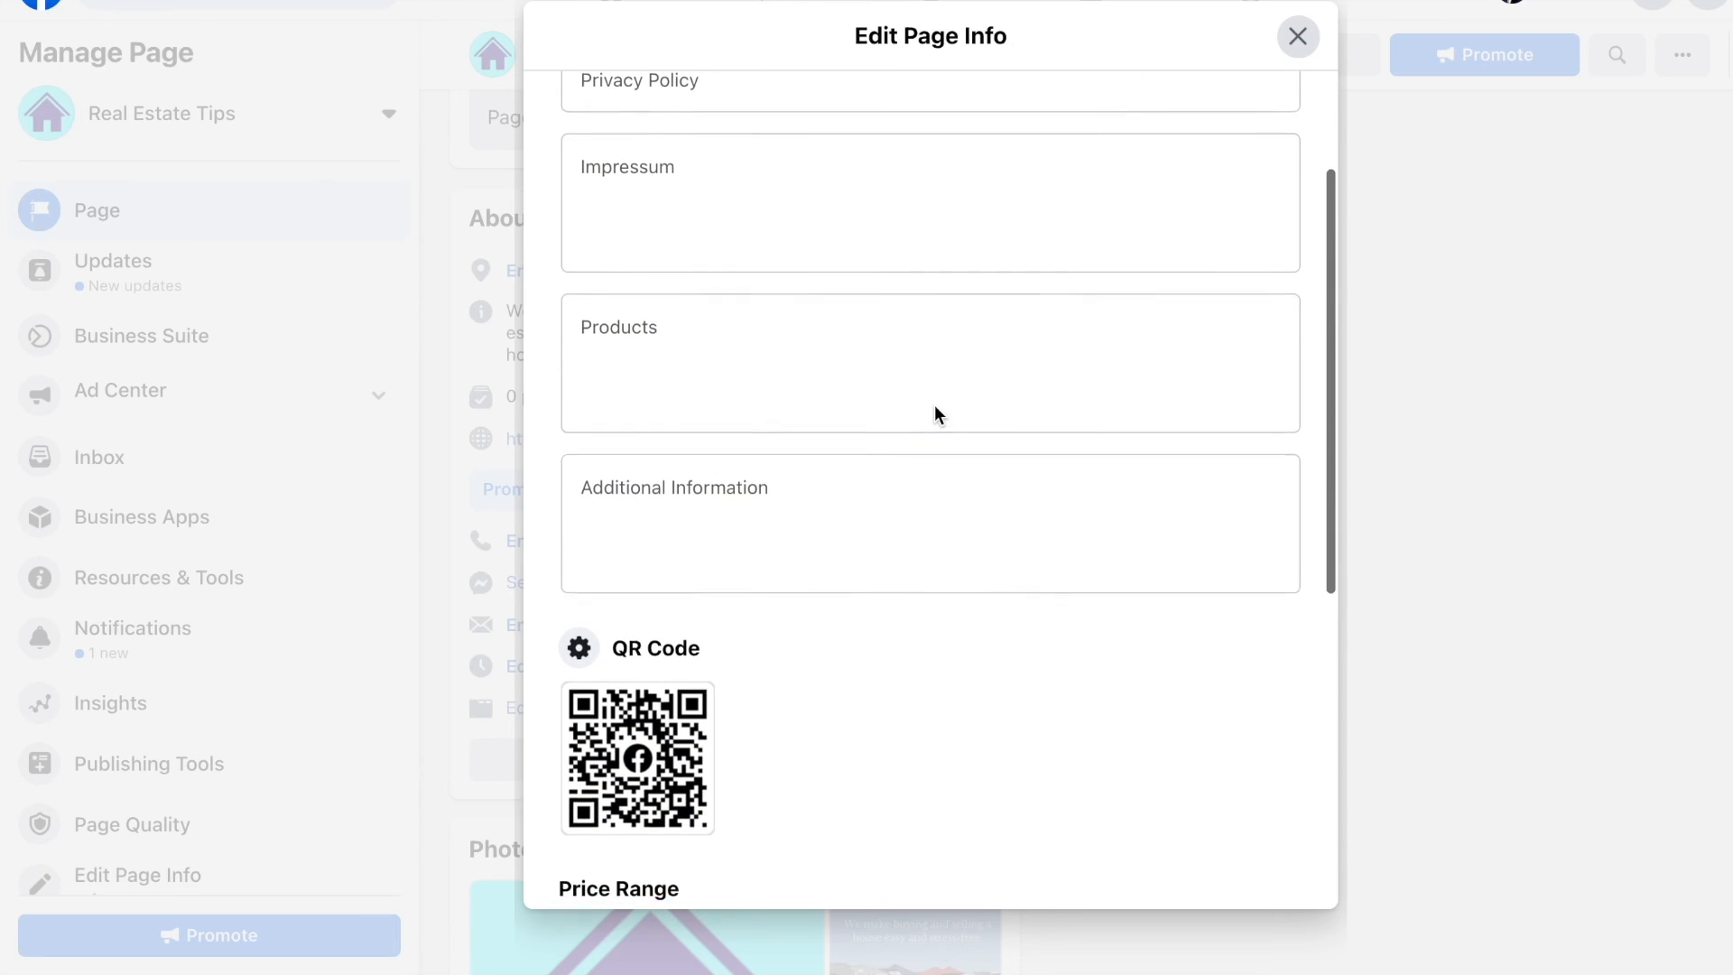
scroll(934, 405, "down", 1)
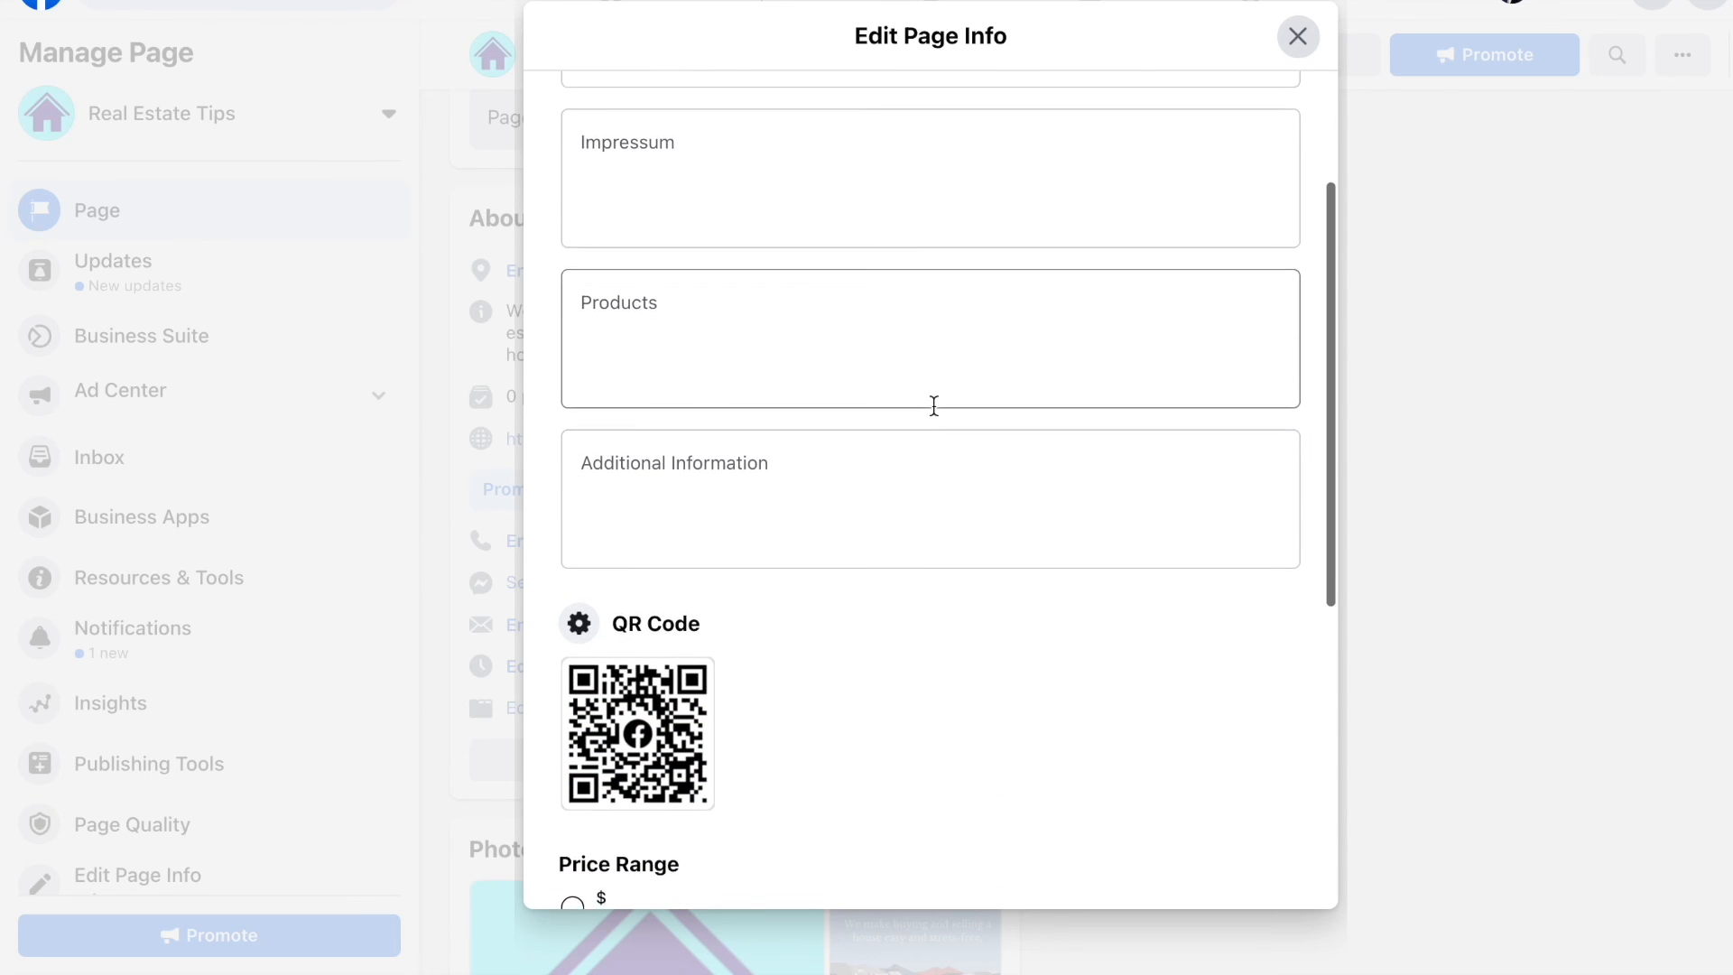
scroll(934, 405, "up", 1)
scroll(934, 406, "down", 1)
scroll(934, 405, "down", 5)
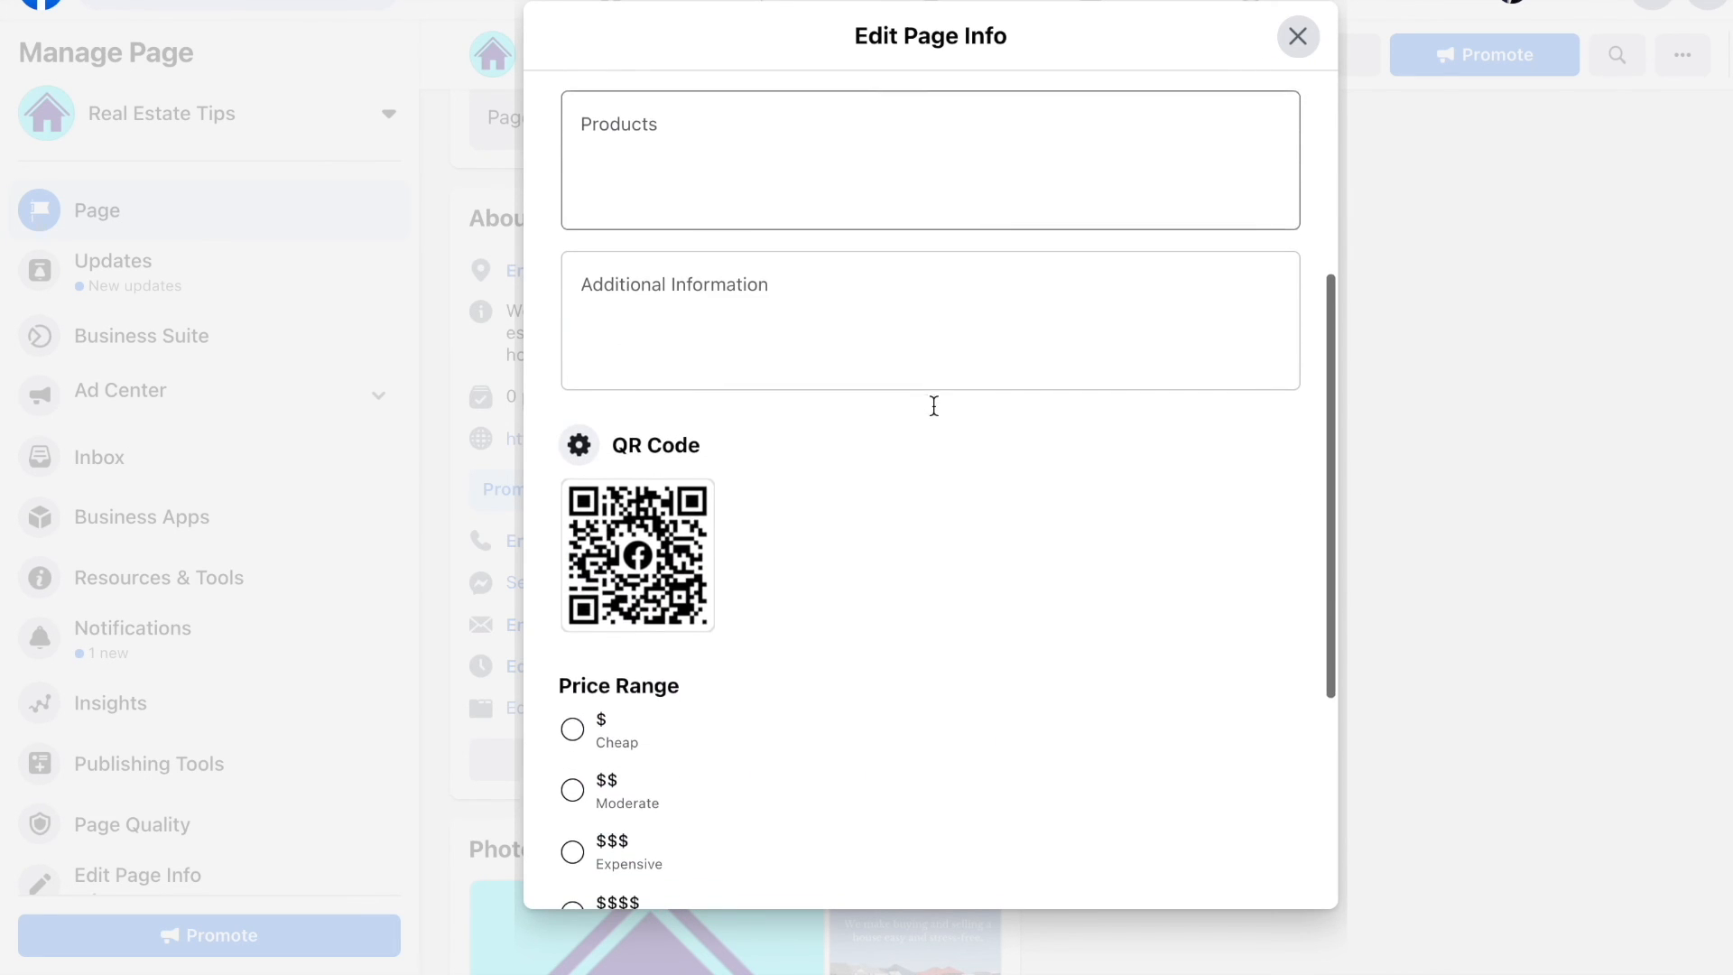
scroll(934, 404, "down", 1)
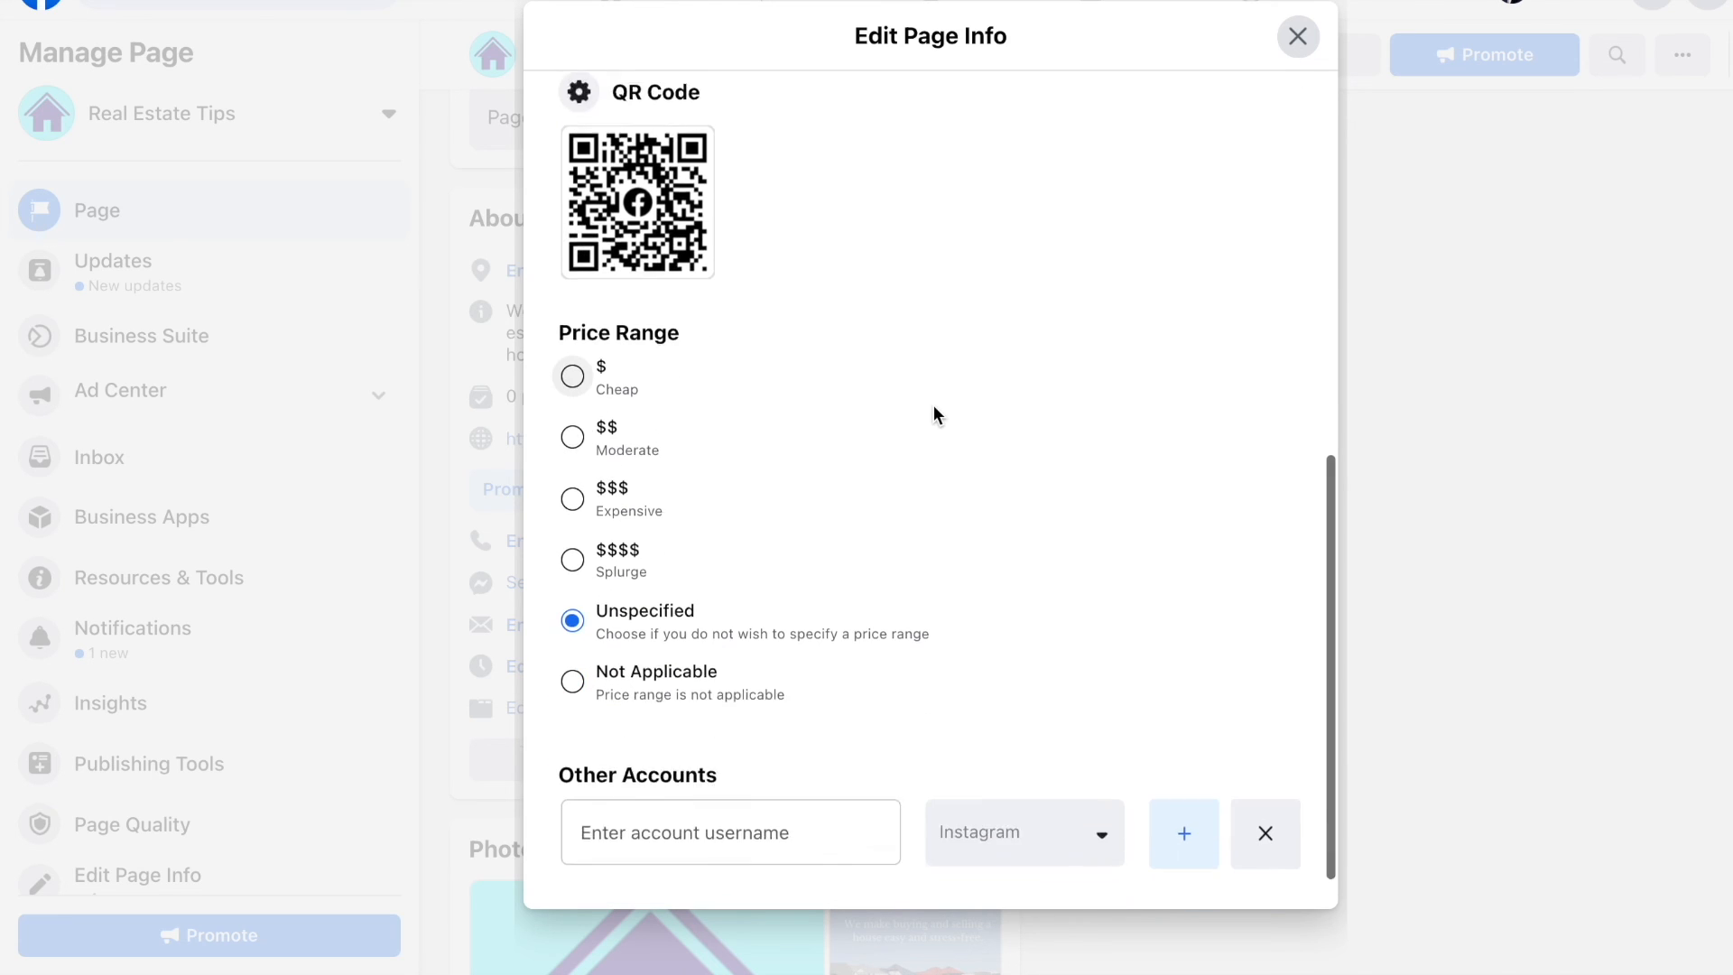
left_click(626, 635)
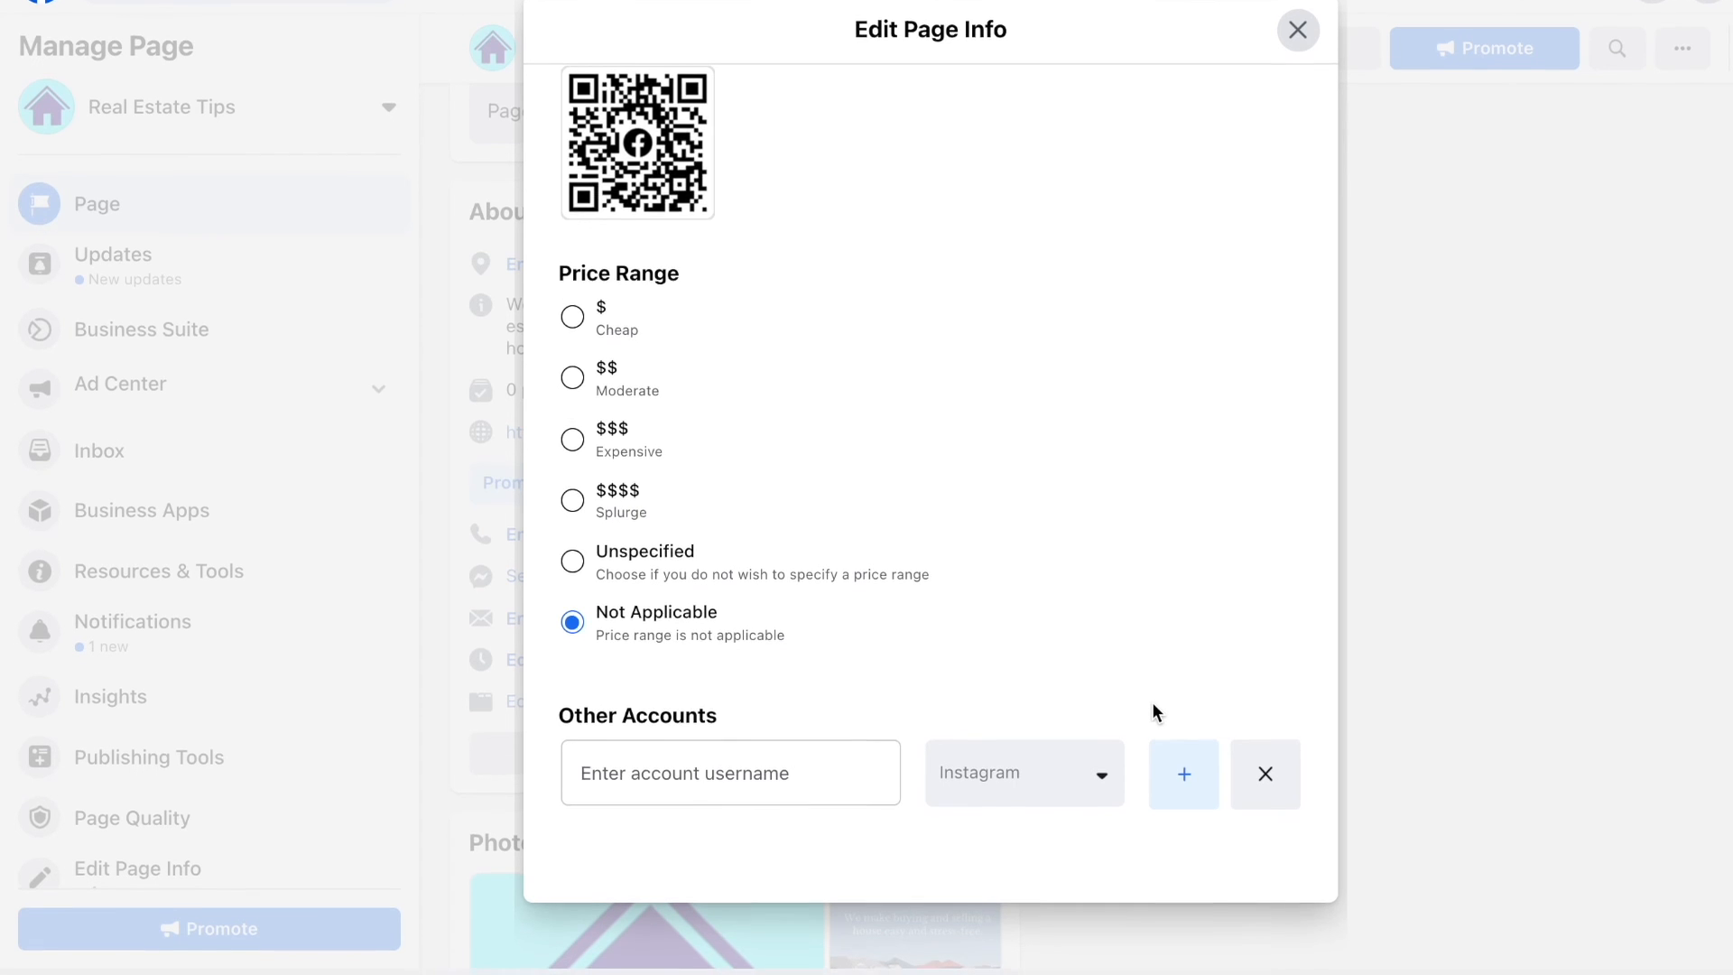
scroll(1161, 579, "up", 8)
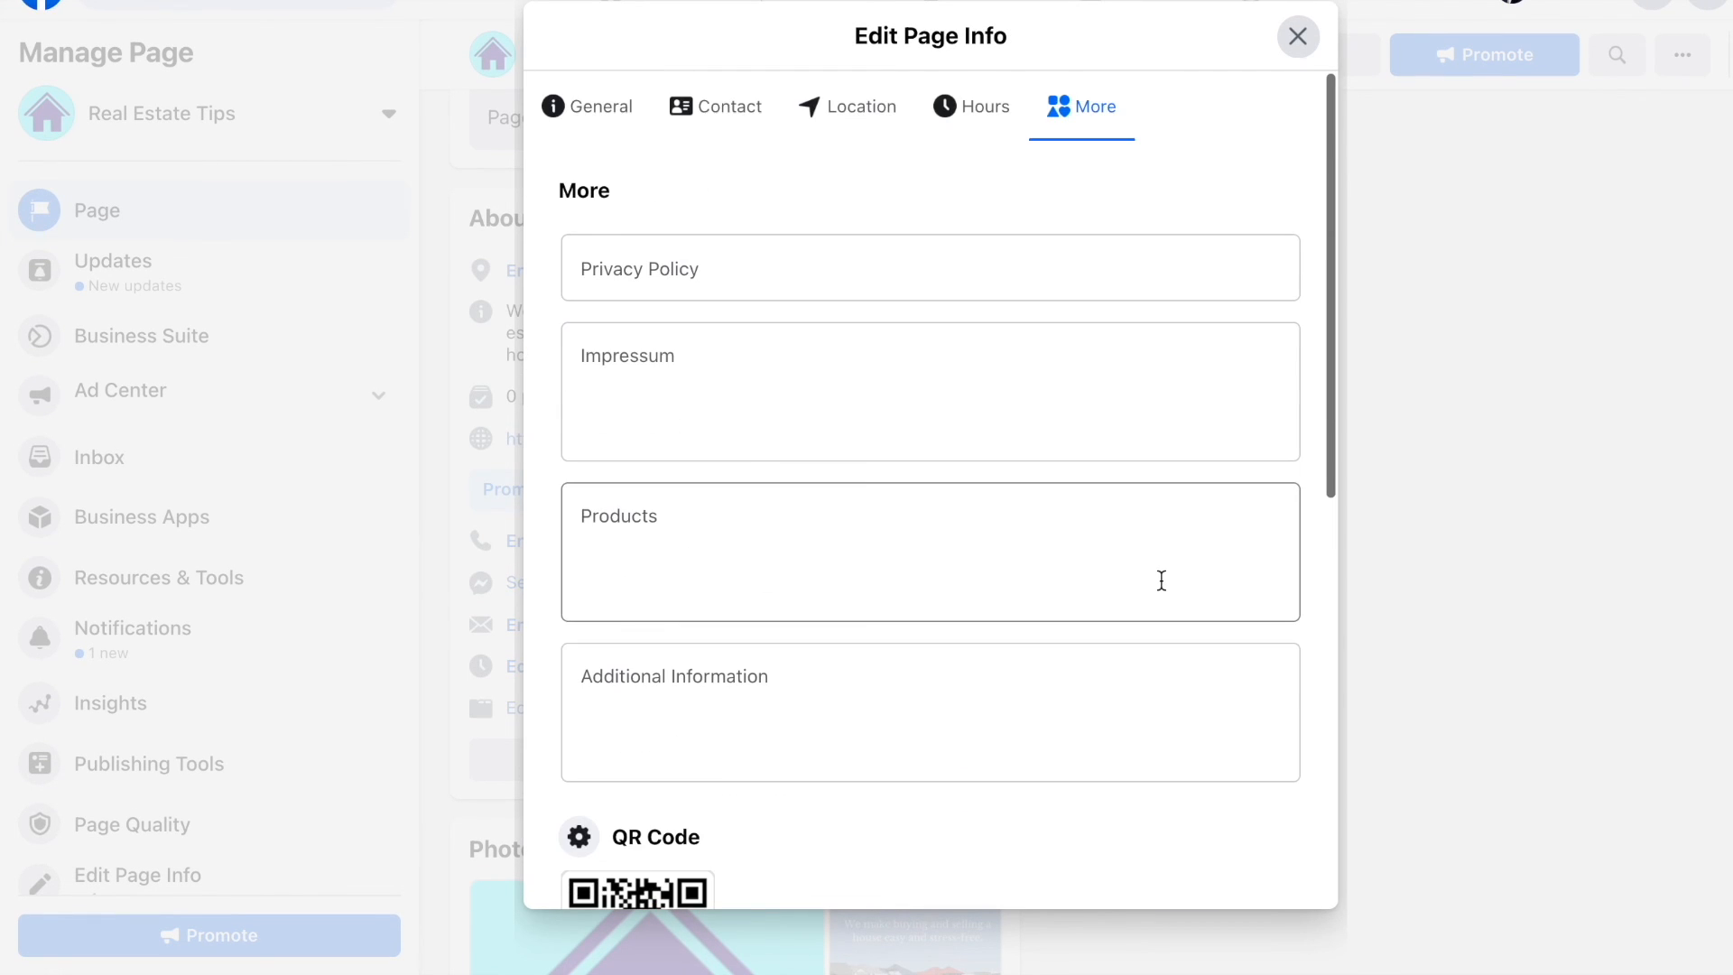
scroll(1161, 581, "down", 10)
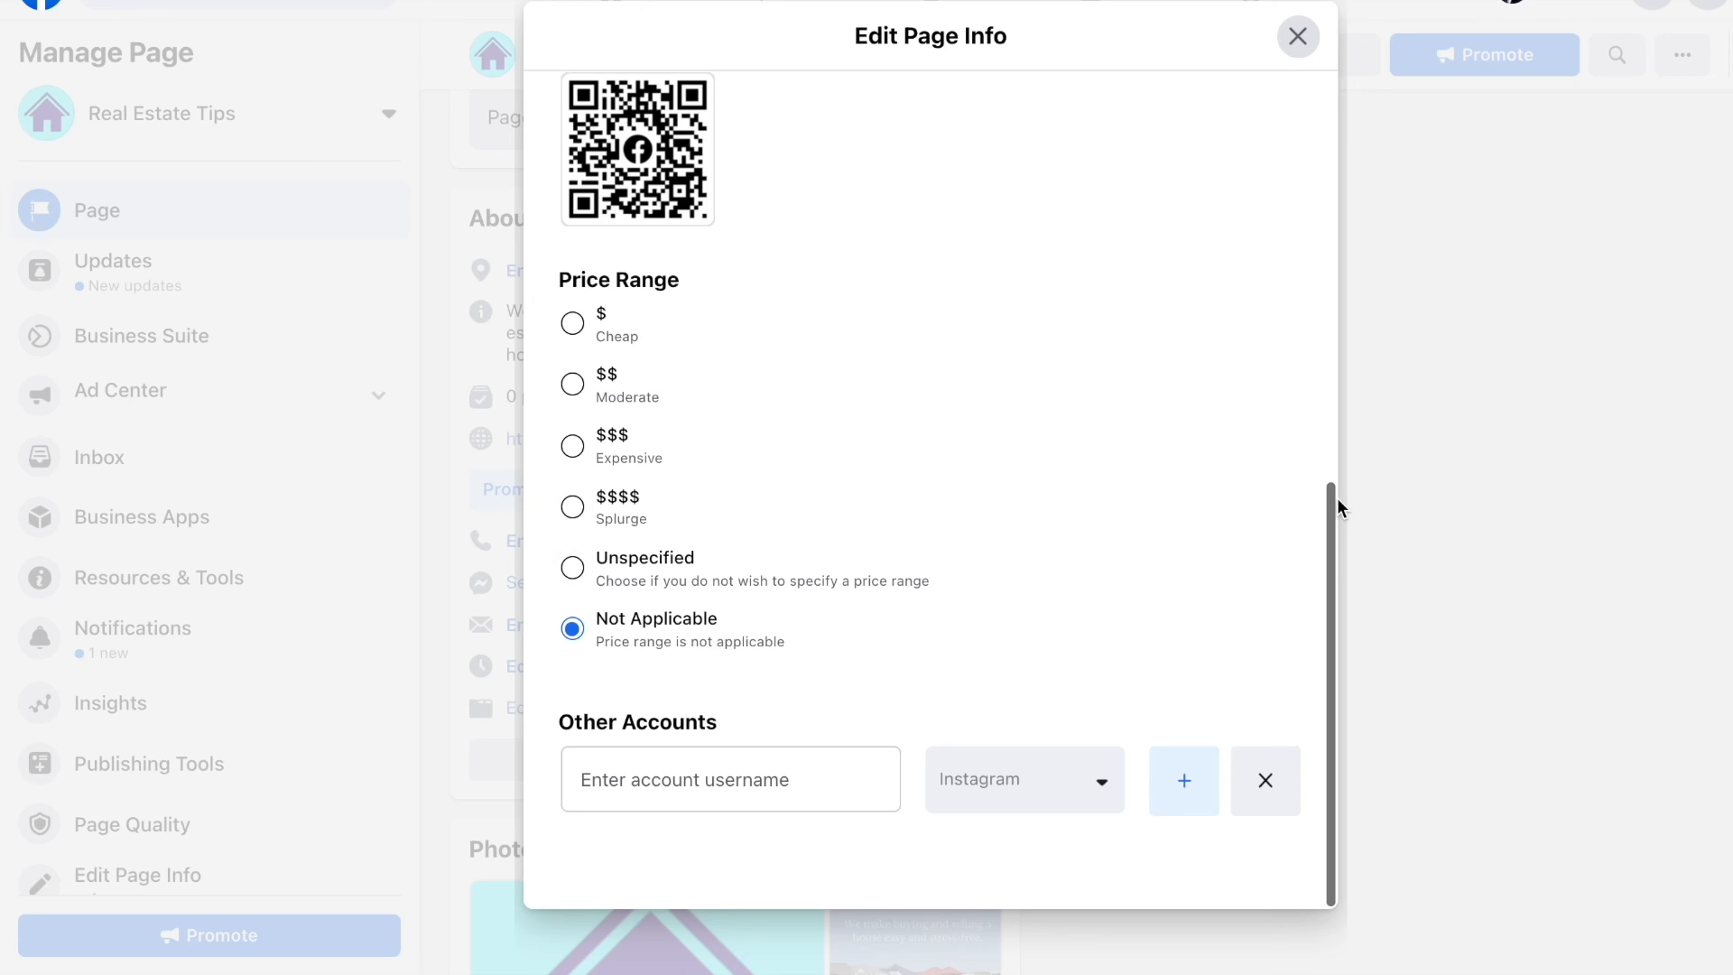
scroll(1288, 195, "up", 1)
scroll(1288, 204, "up", 8)
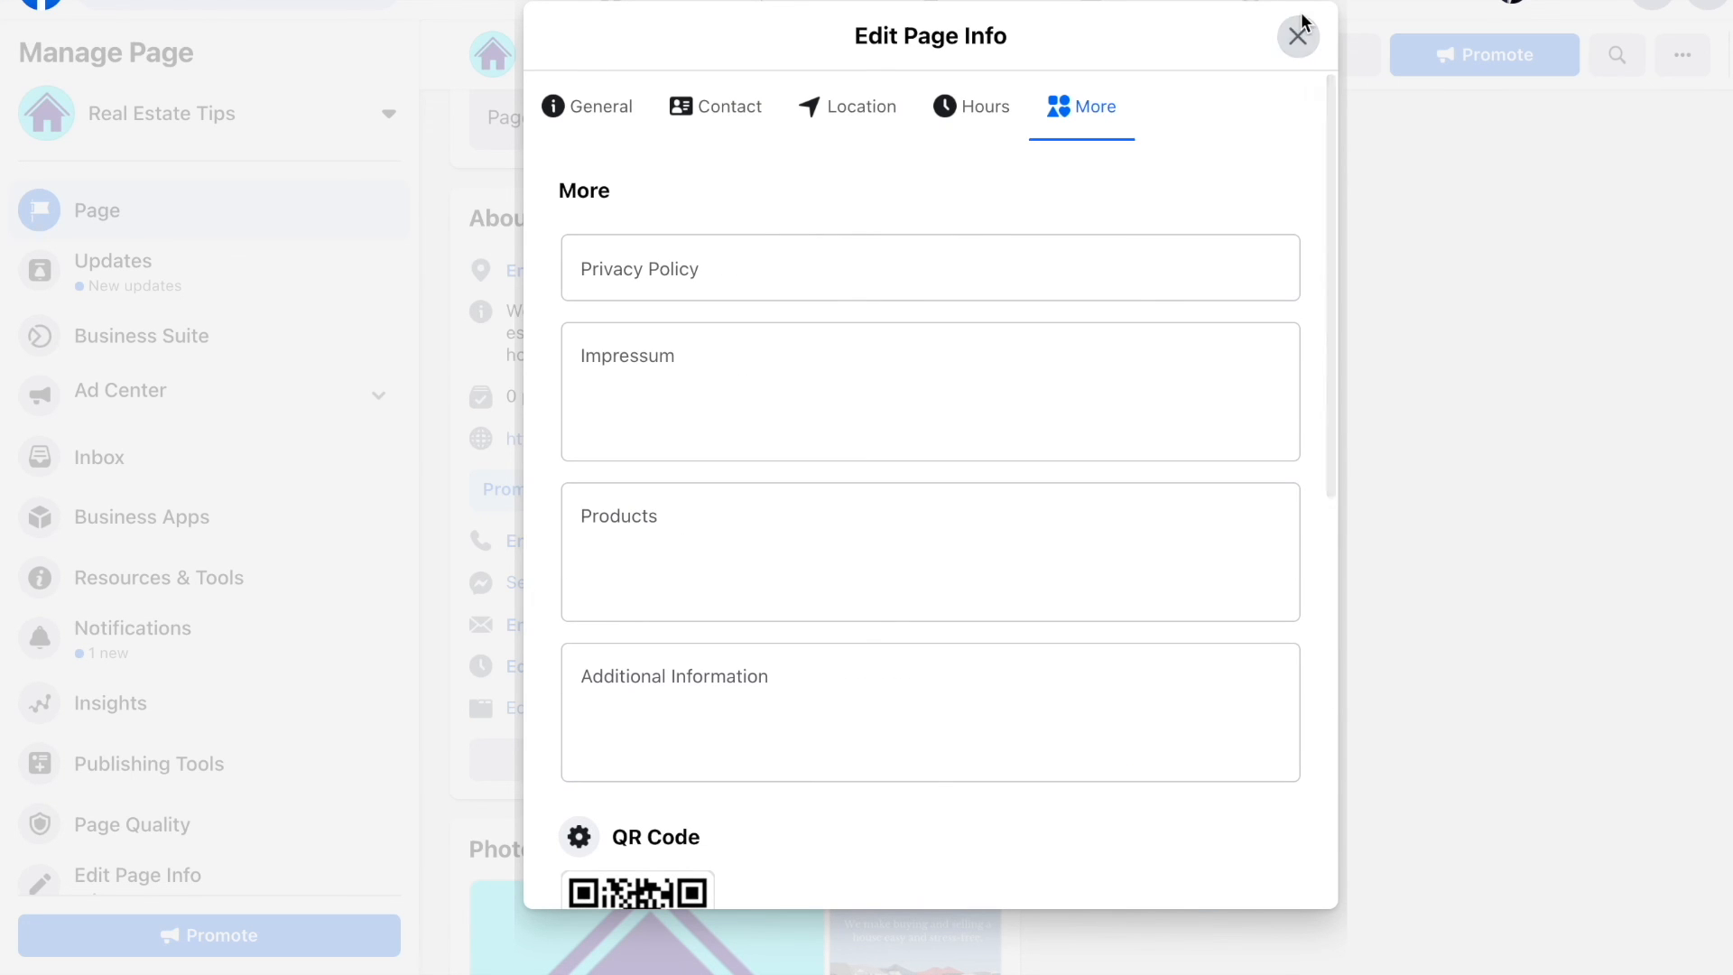
left_click(638, 280)
type("https://realestatetips.co/privacy-policy/")
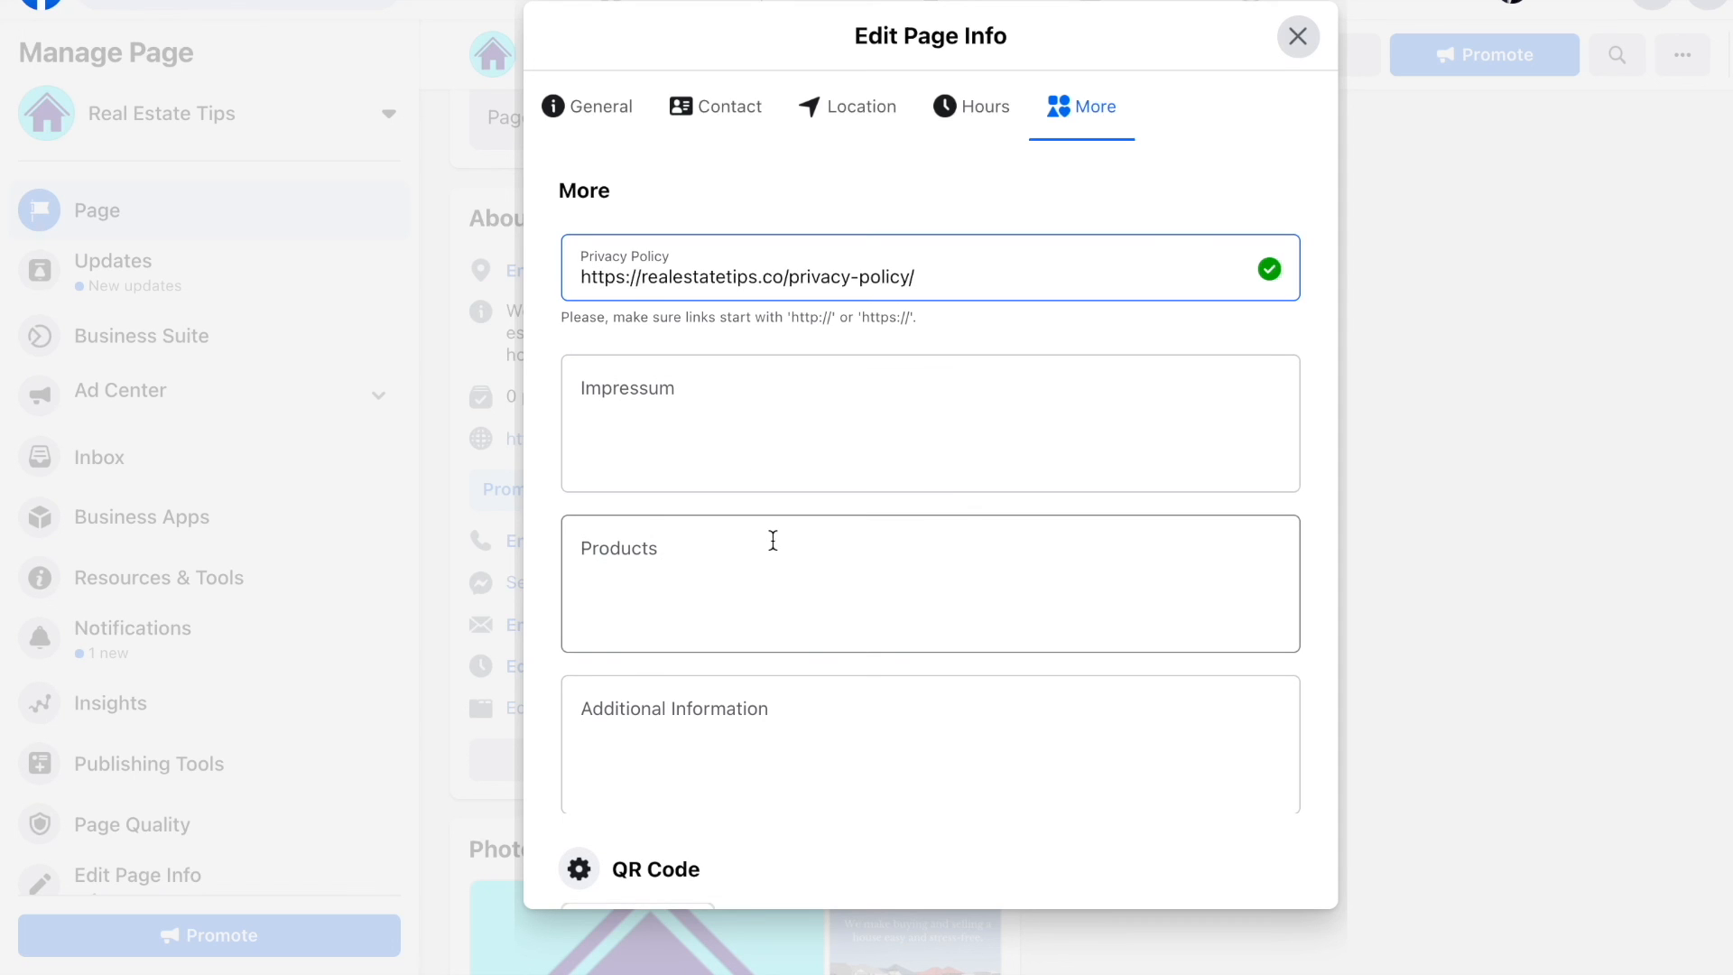
left_click(773, 540)
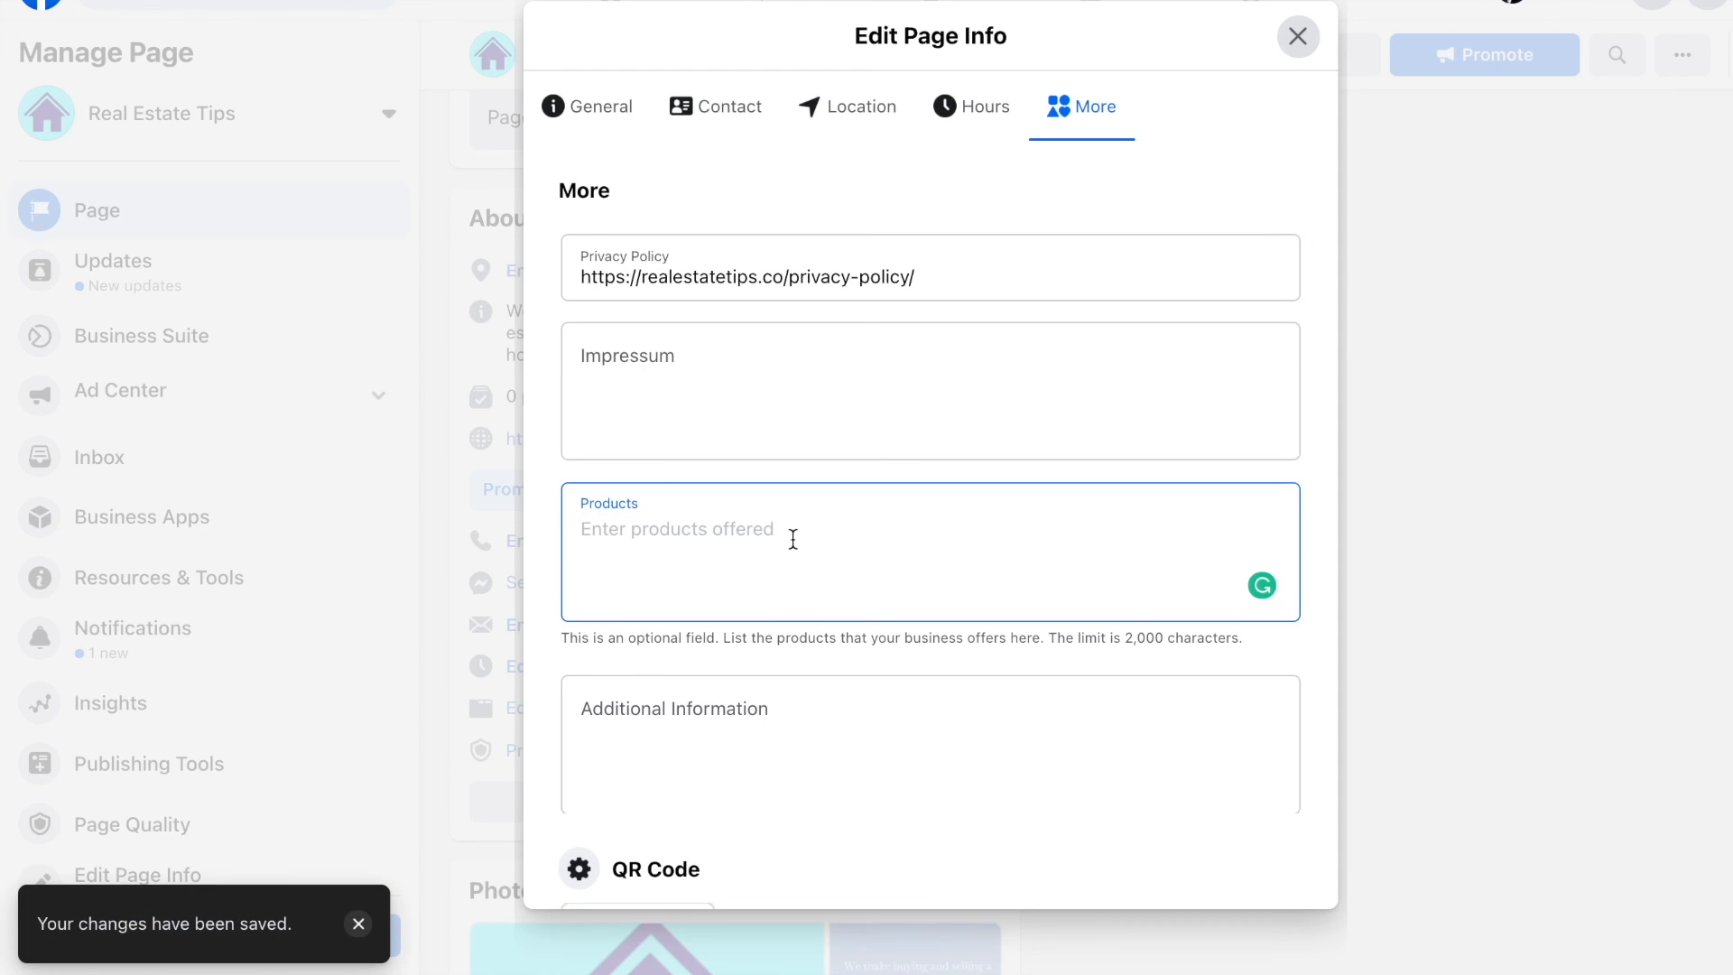
scroll(802, 539, "down", 1)
scroll(803, 539, "down", 3)
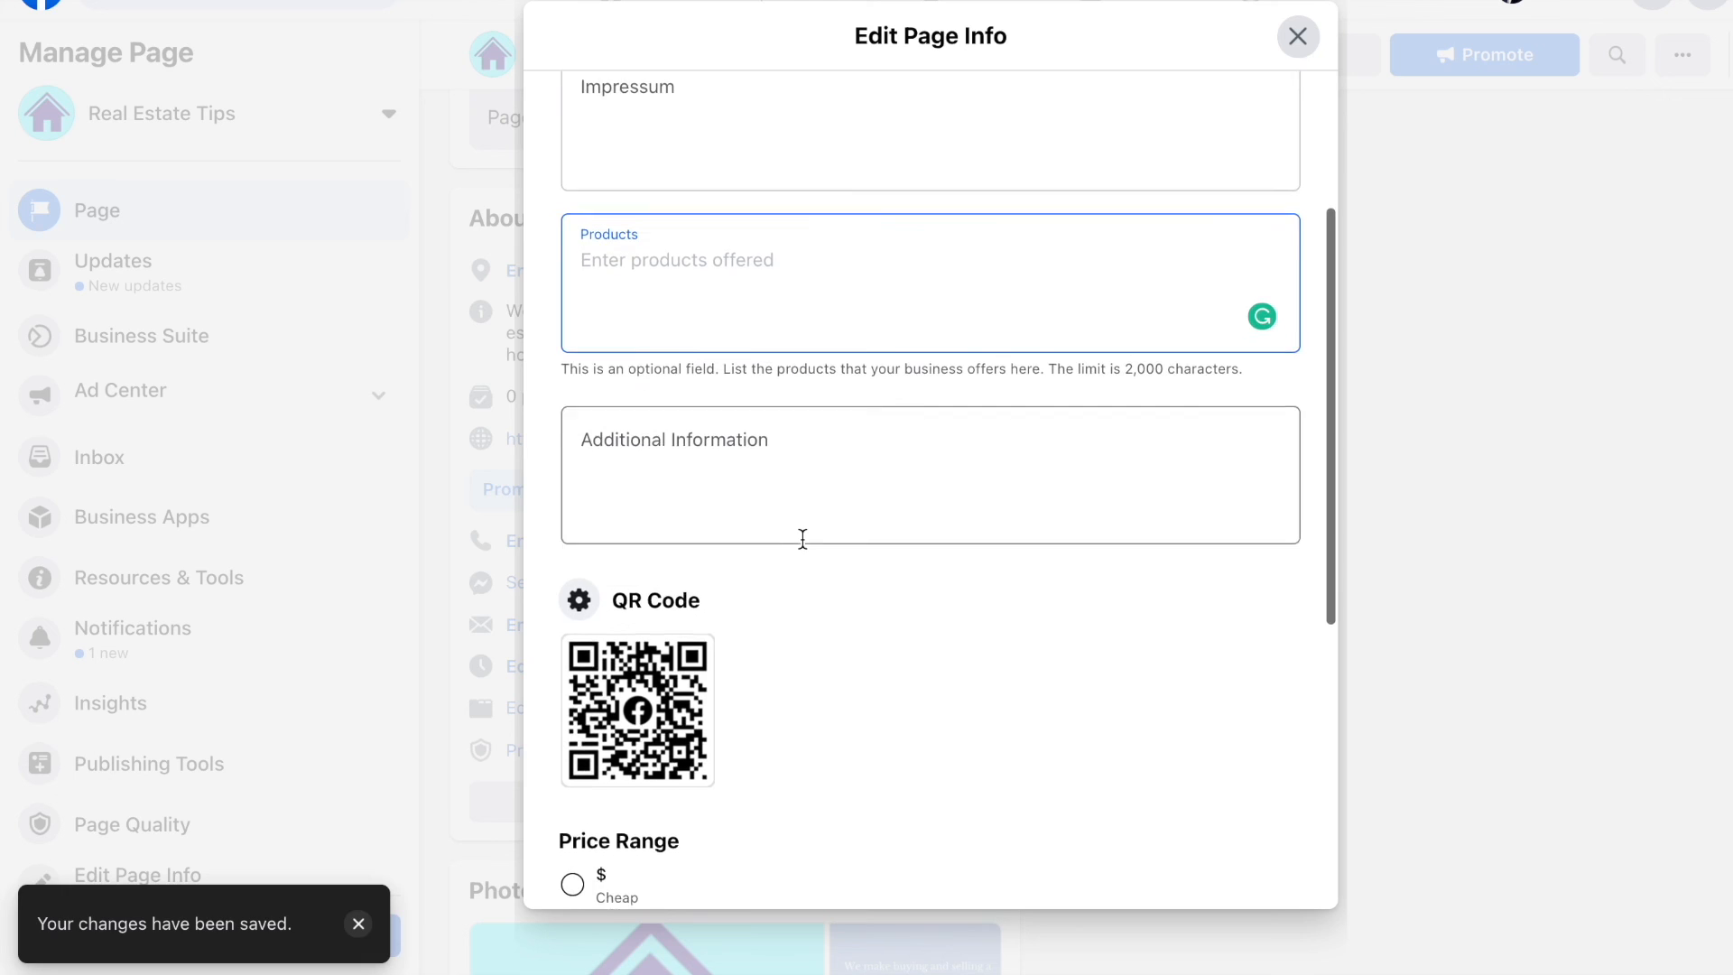
scroll(802, 538, "down", 3)
scroll(802, 538, "down", 3)
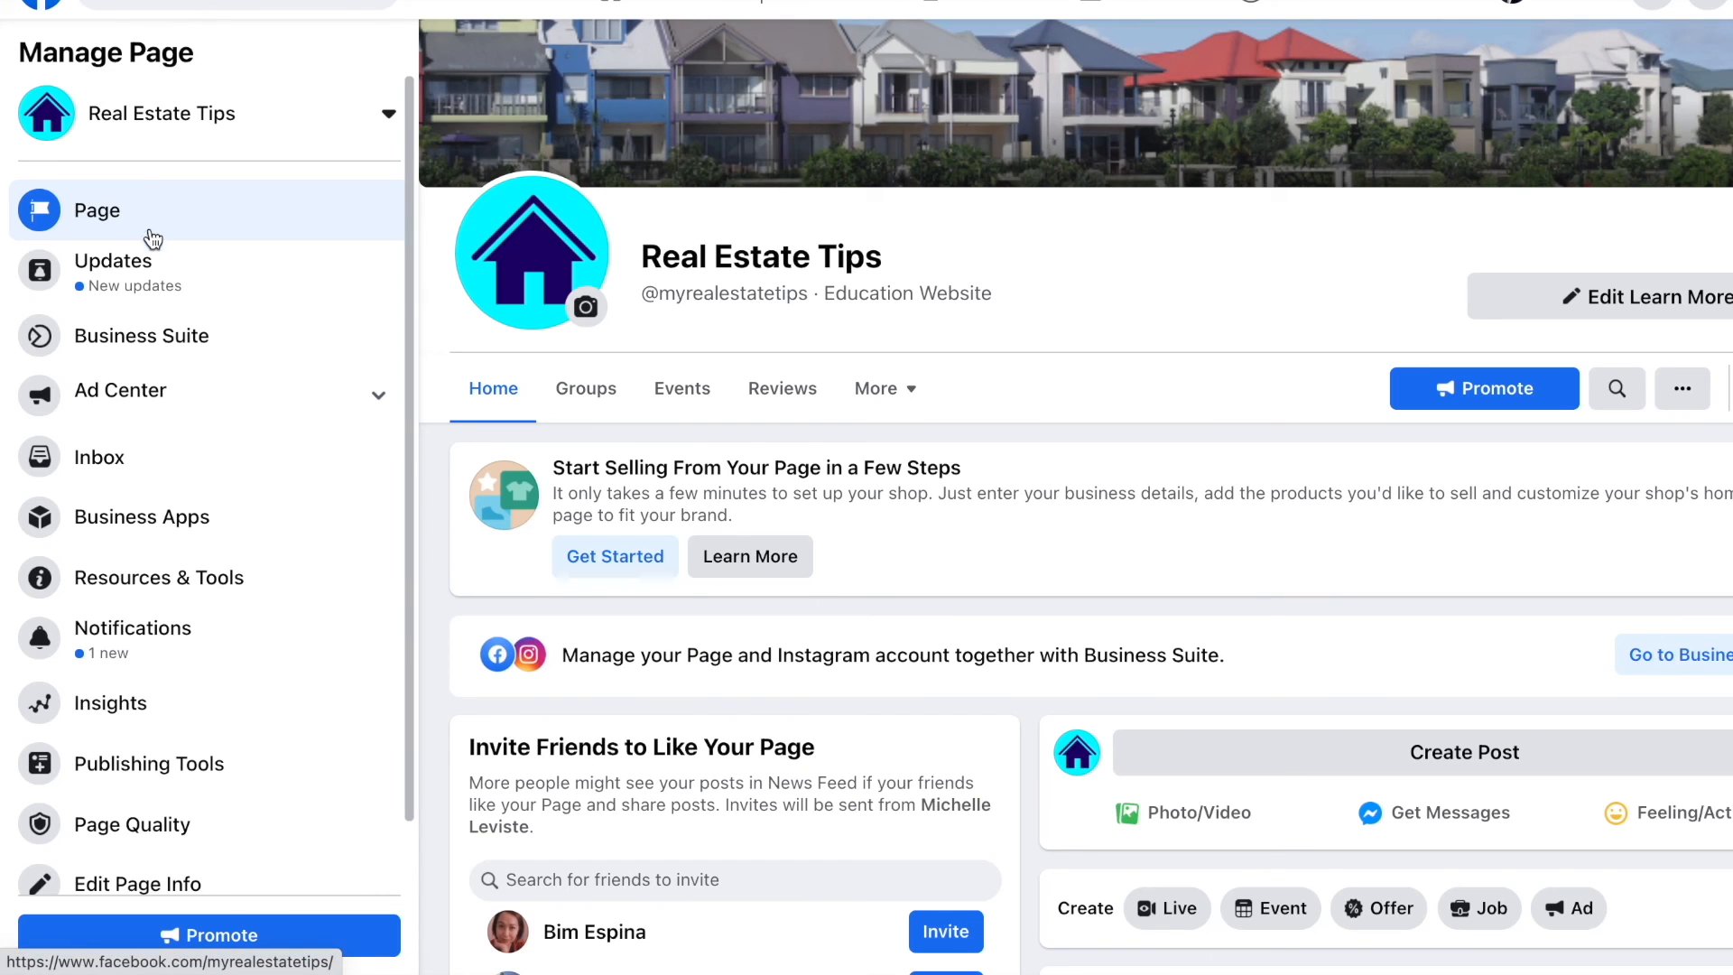
Step: Check the Real Estate Tips Page's recent updates, then return to the Page home
scroll(858, 309, "up", 4)
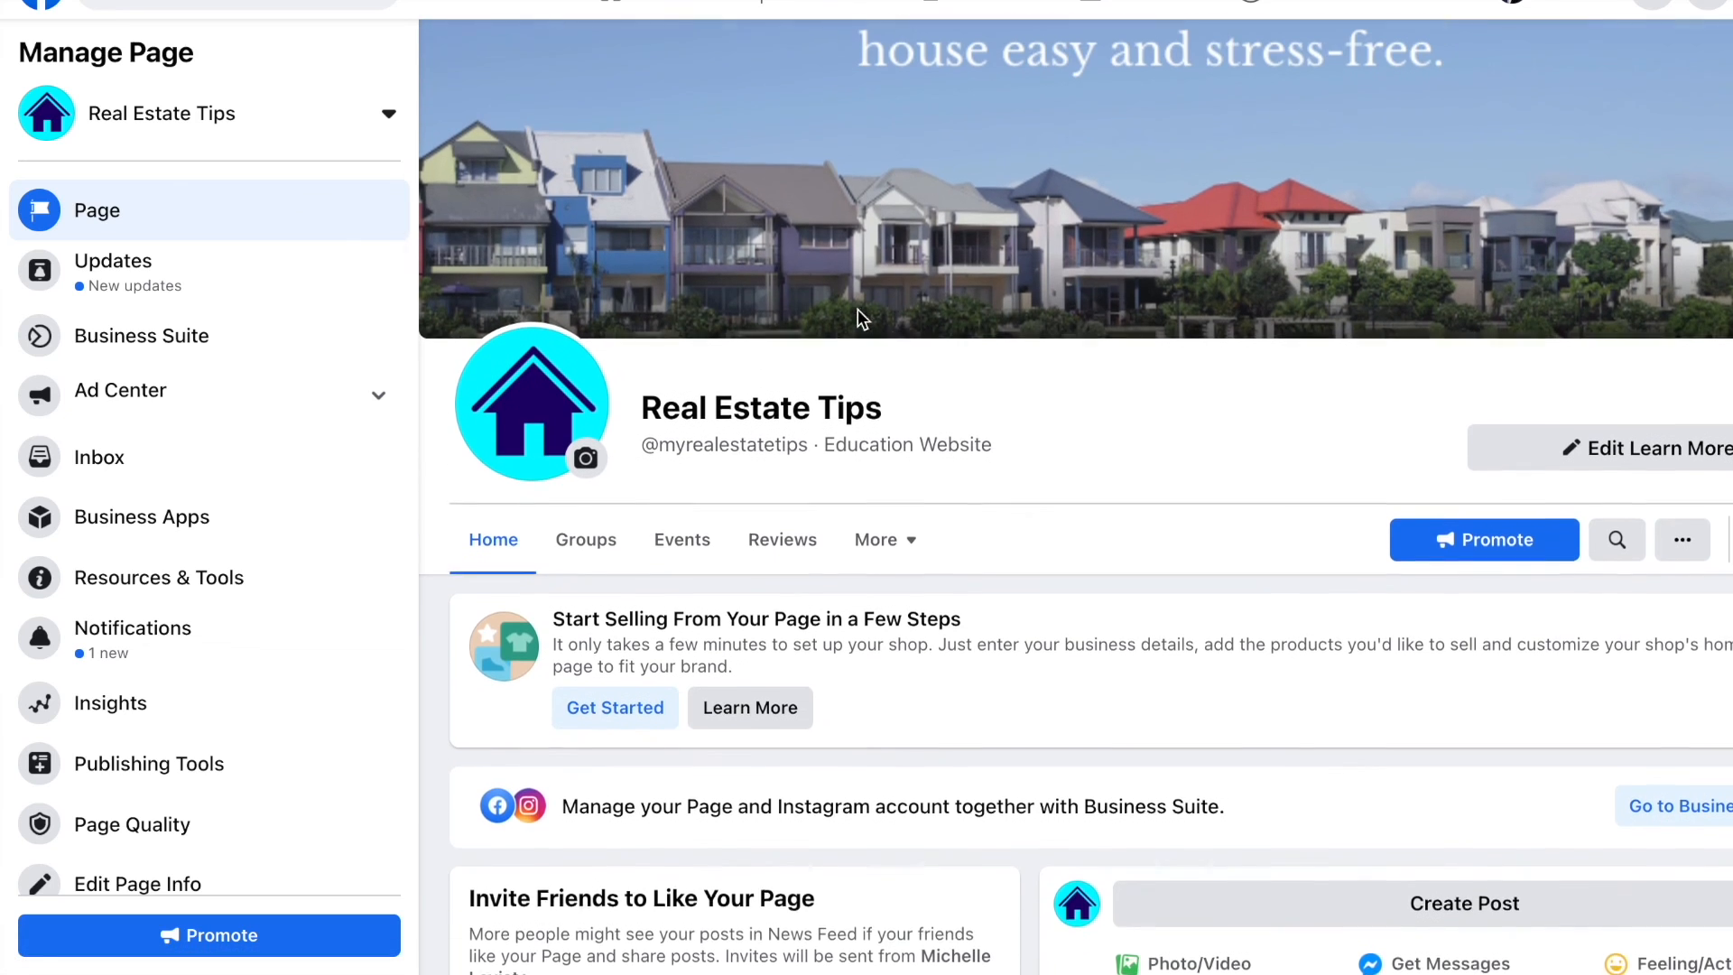
scroll(858, 321, "up", 1)
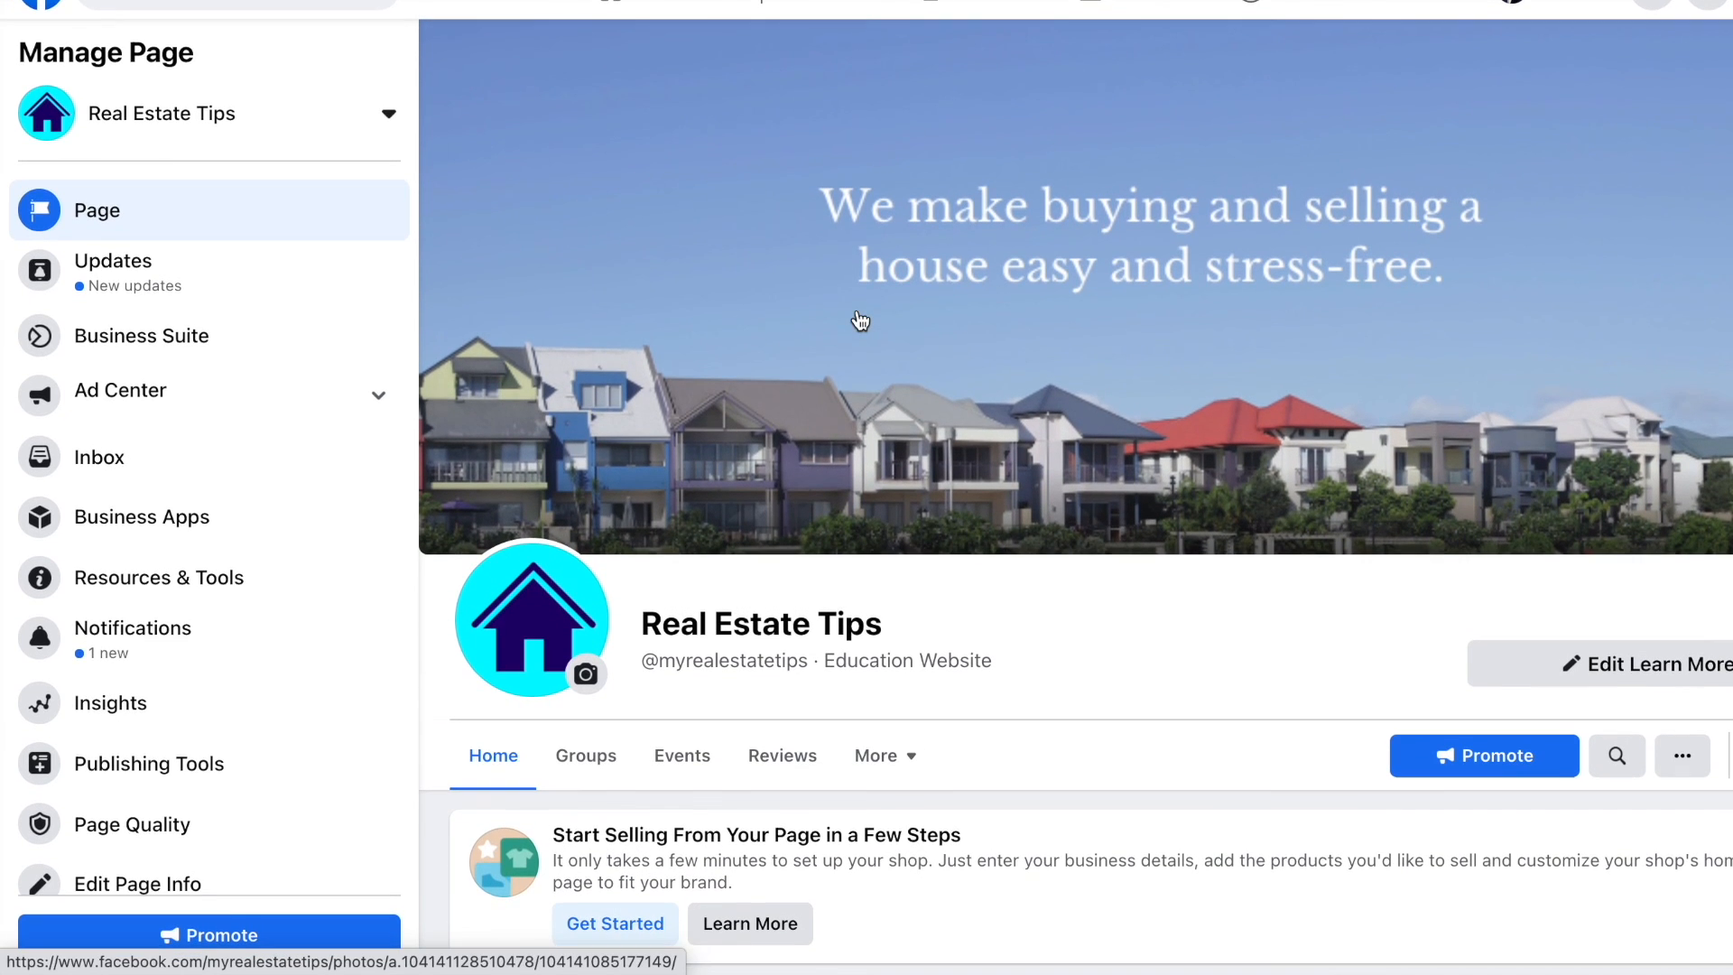
left_click(308, 283)
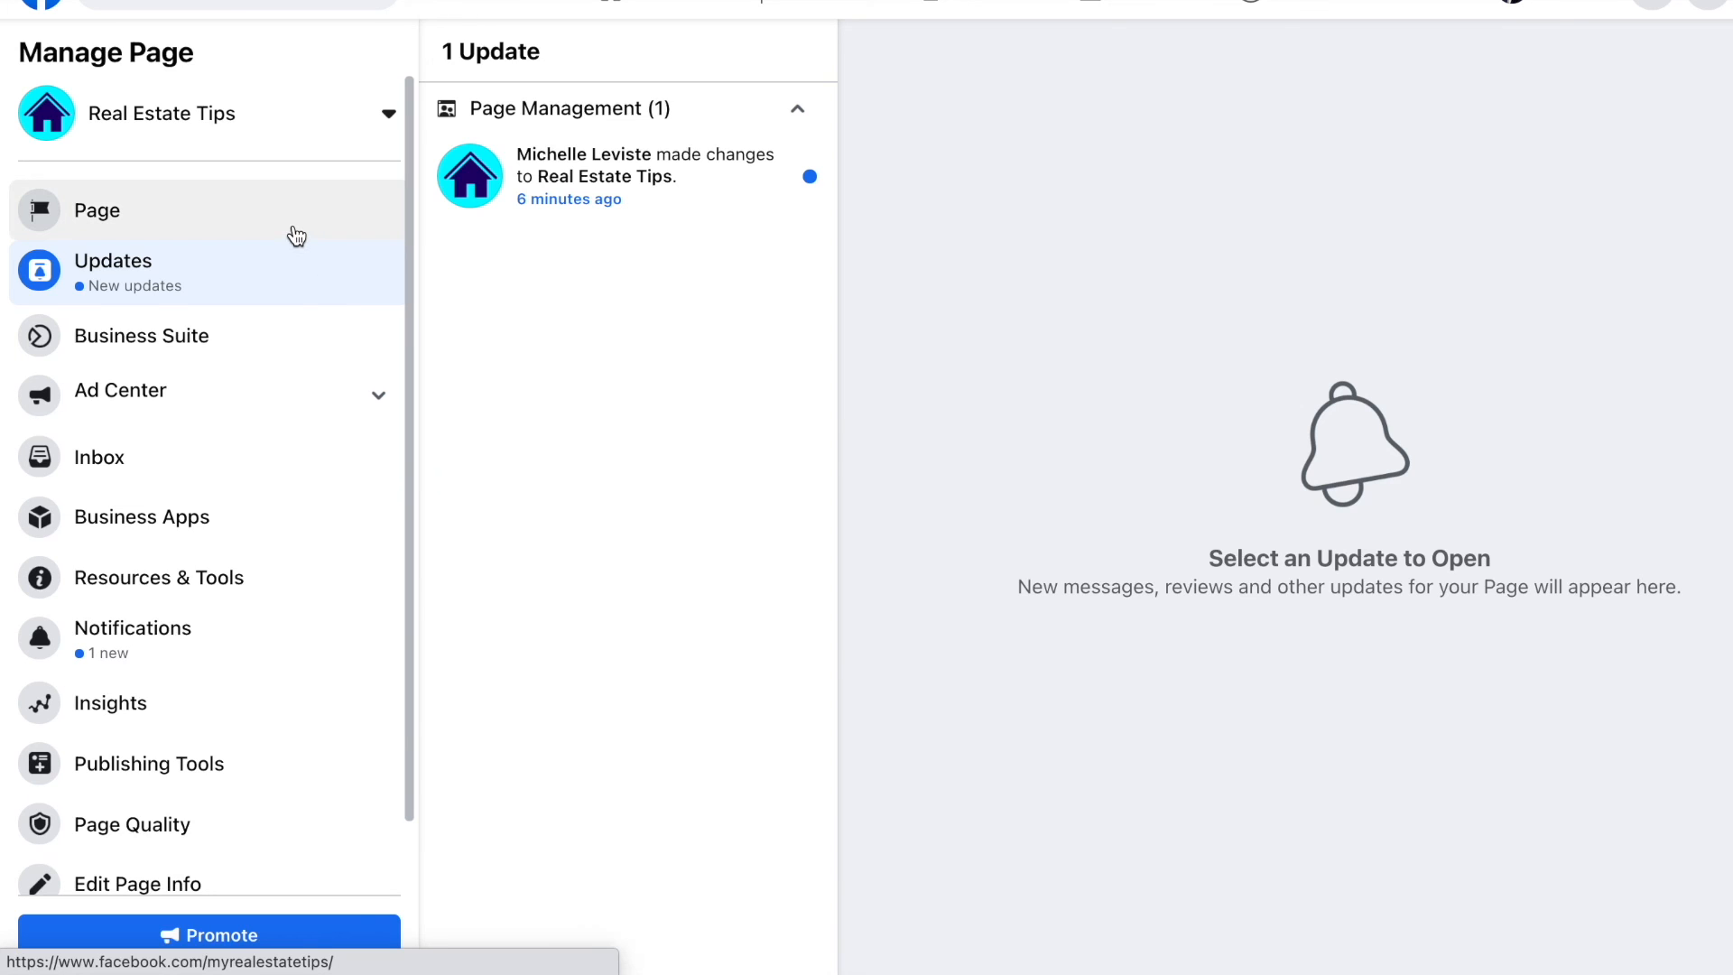
left_click(294, 237)
Step: Open Real Estate Tips in Business Suite and check its Activity and Inbox
left_click(280, 333)
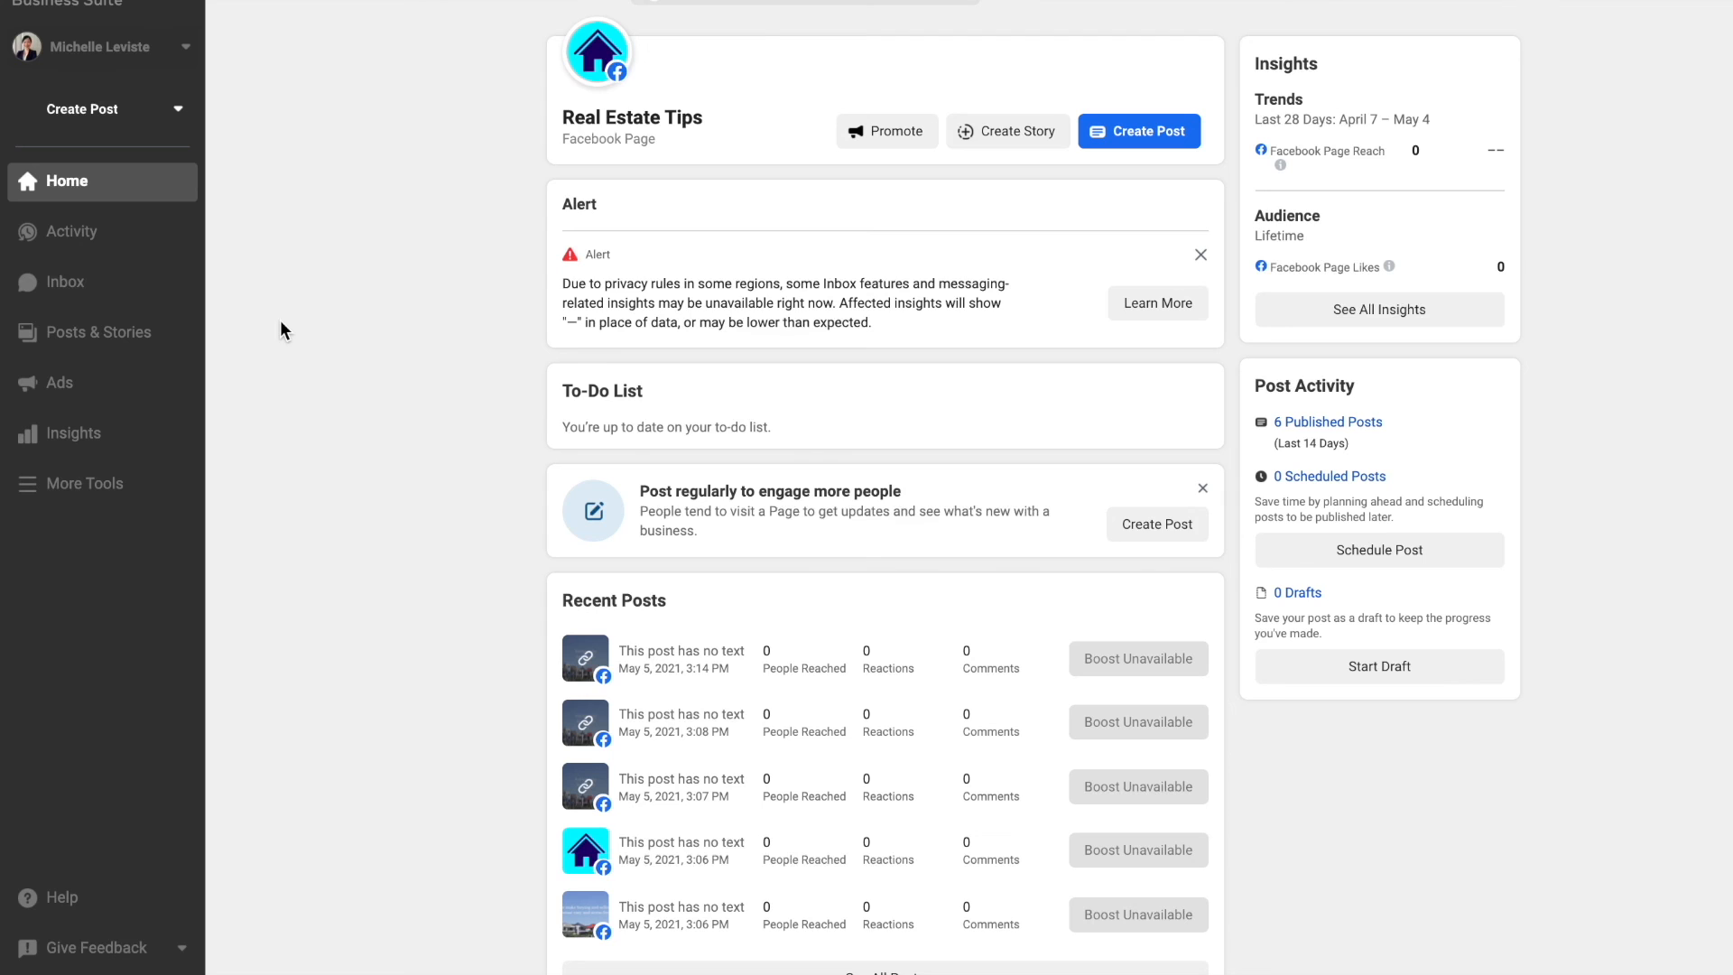
left_click(109, 236)
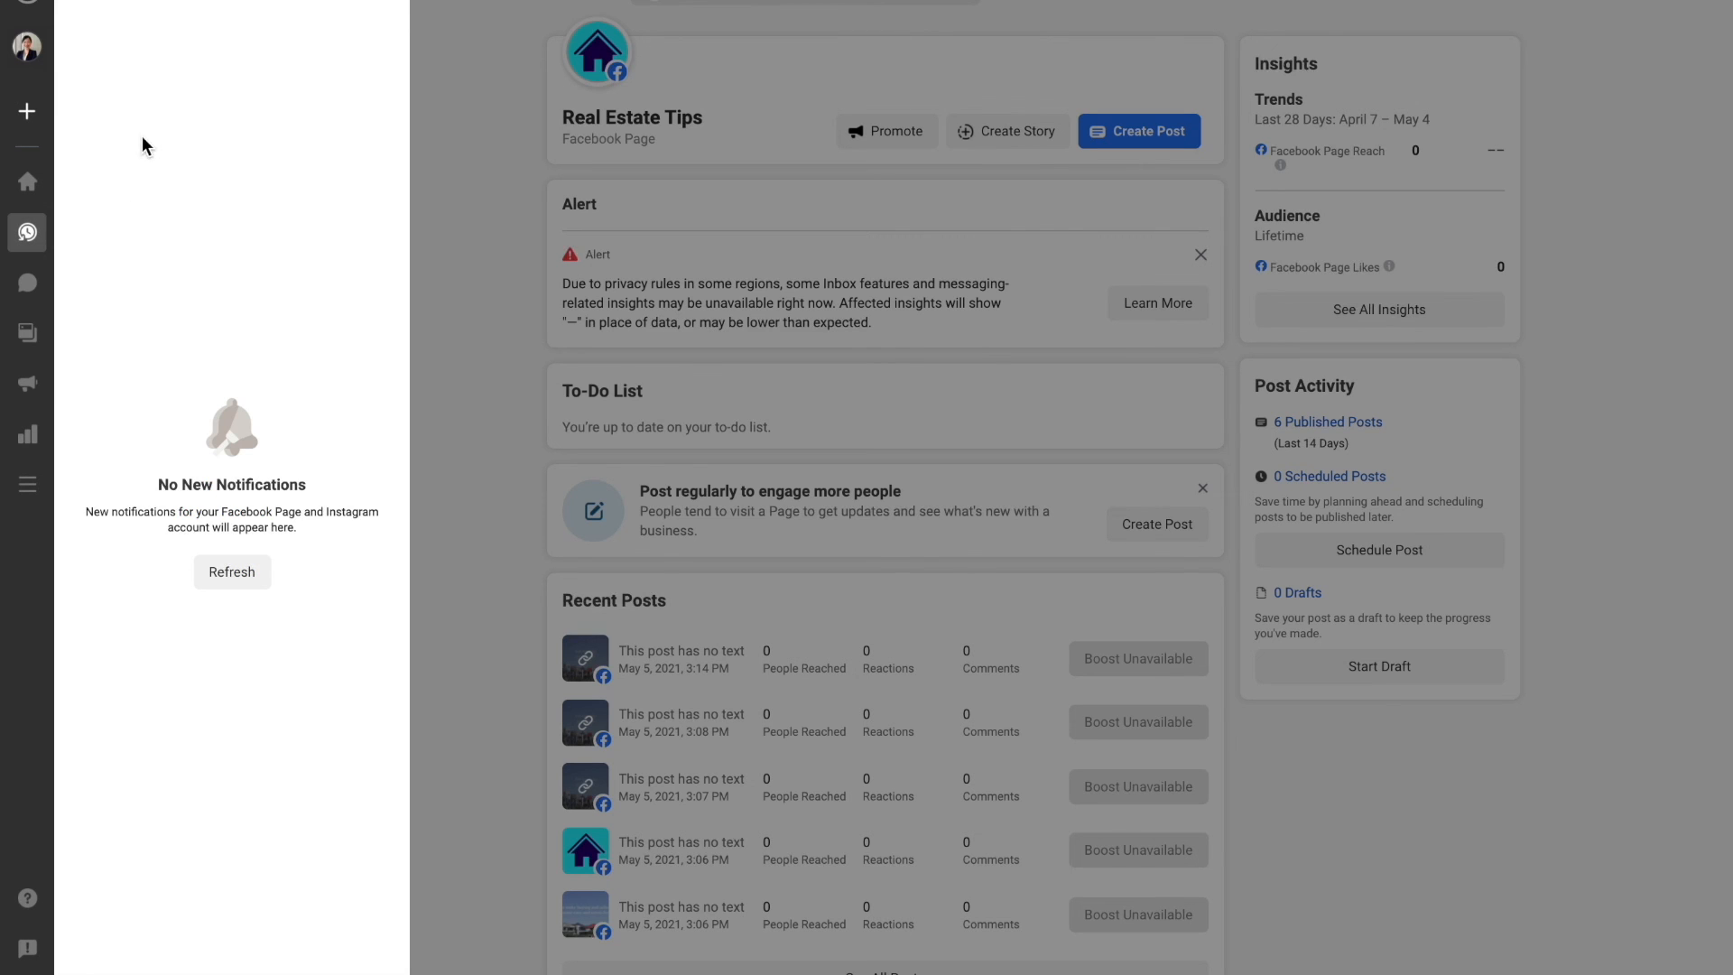
left_click(465, 215)
left_click(101, 276)
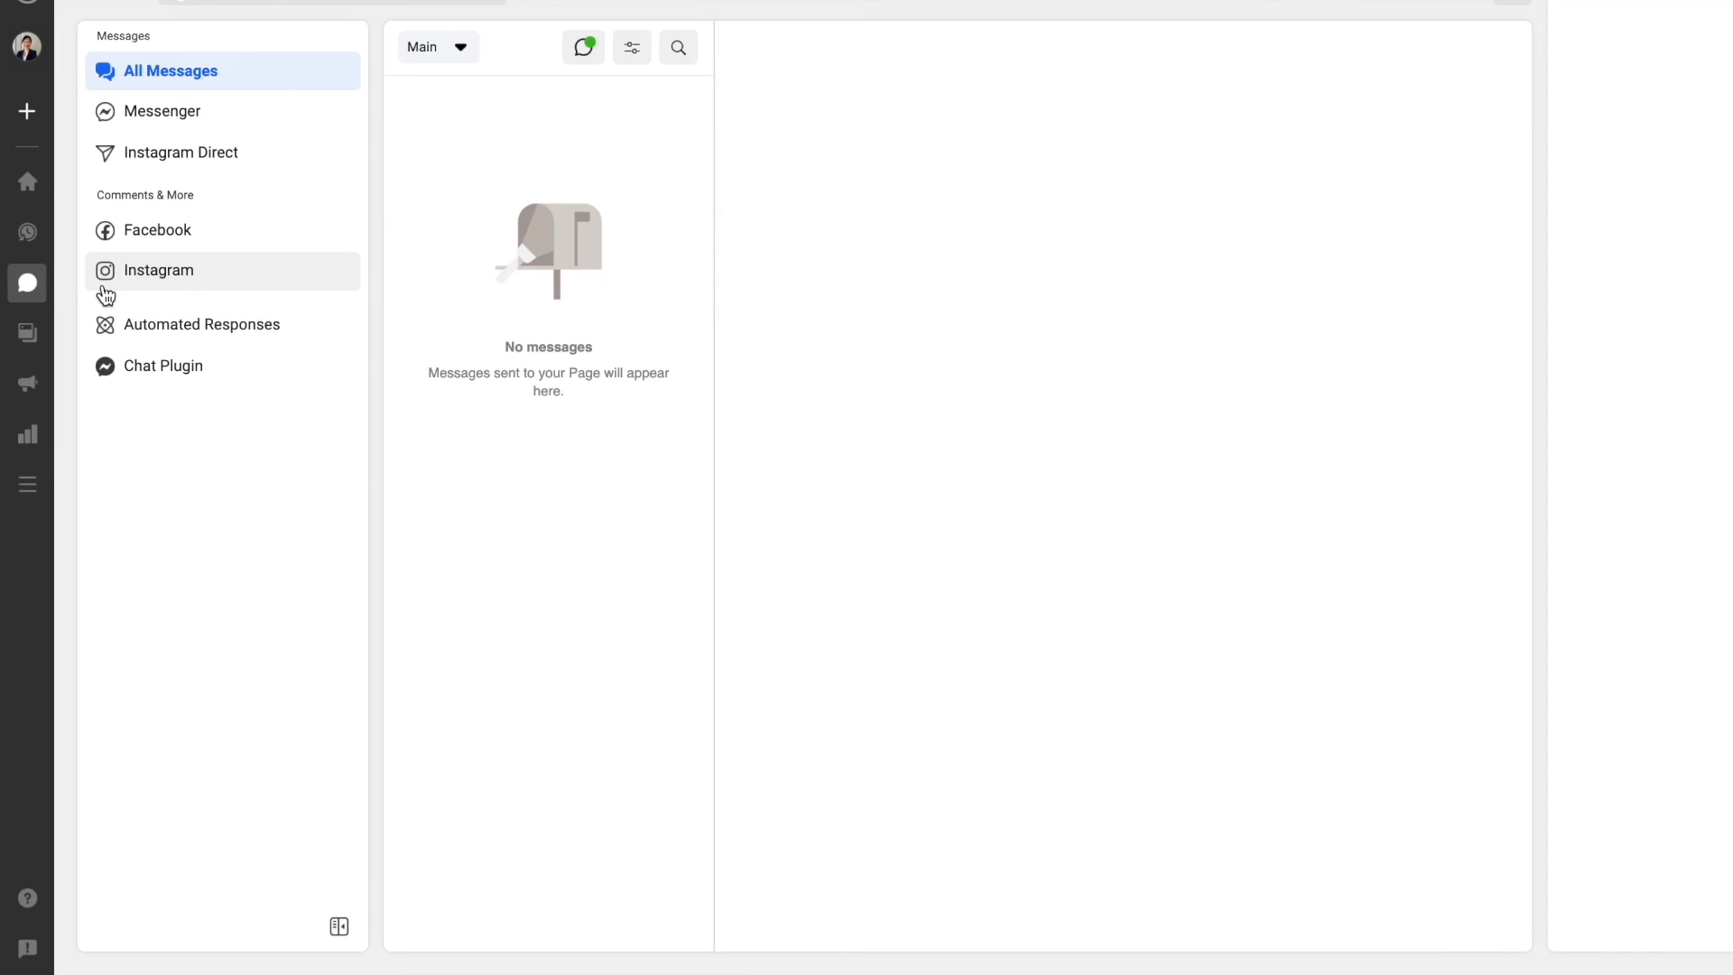
Step: Browse Posts & Stories, then return to the Business Suite Home dashboard
left_click(27, 334)
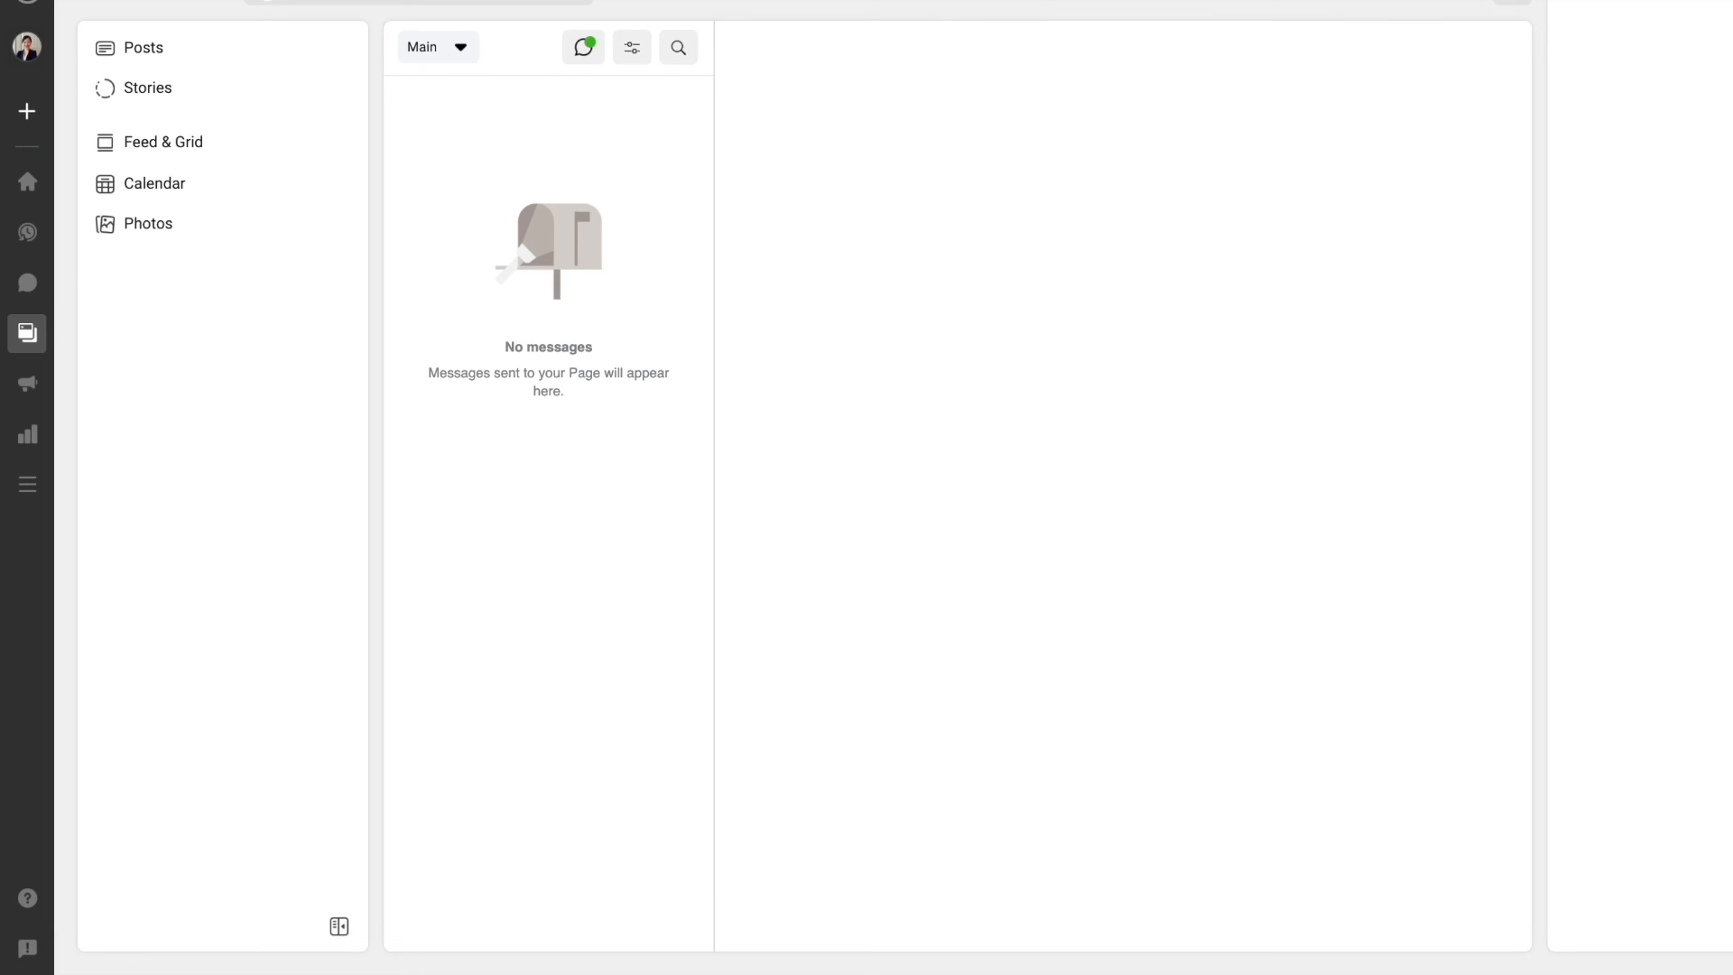
mouse_move(23, 130)
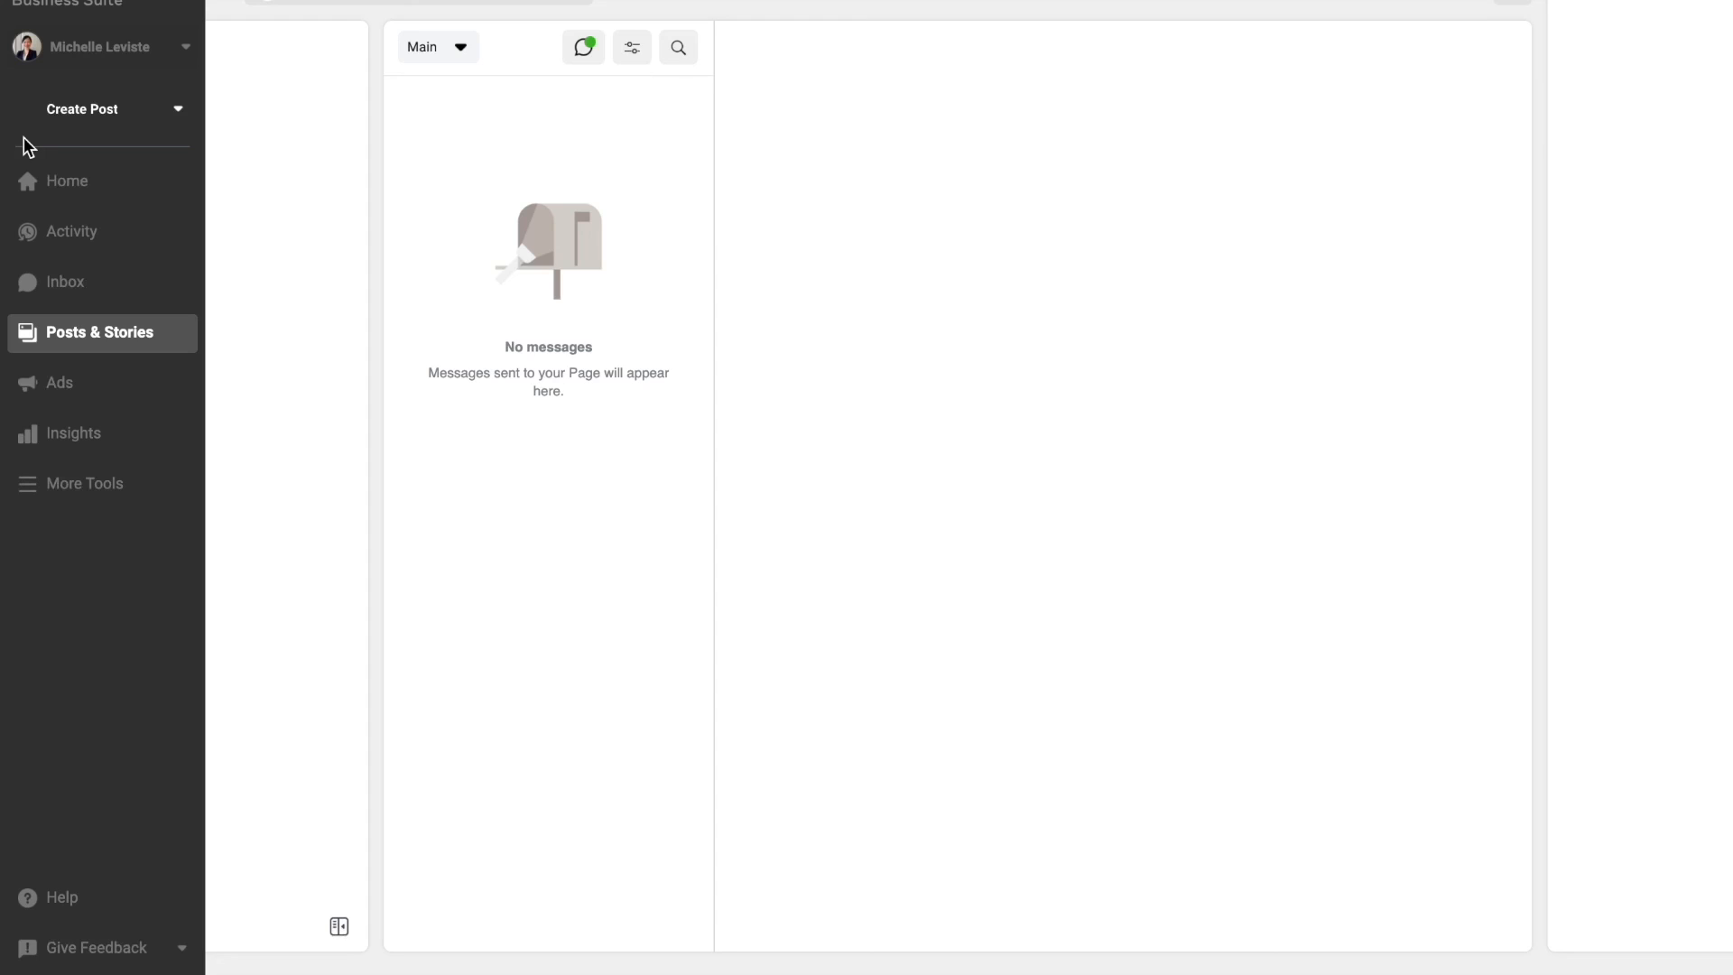
left_click(27, 179)
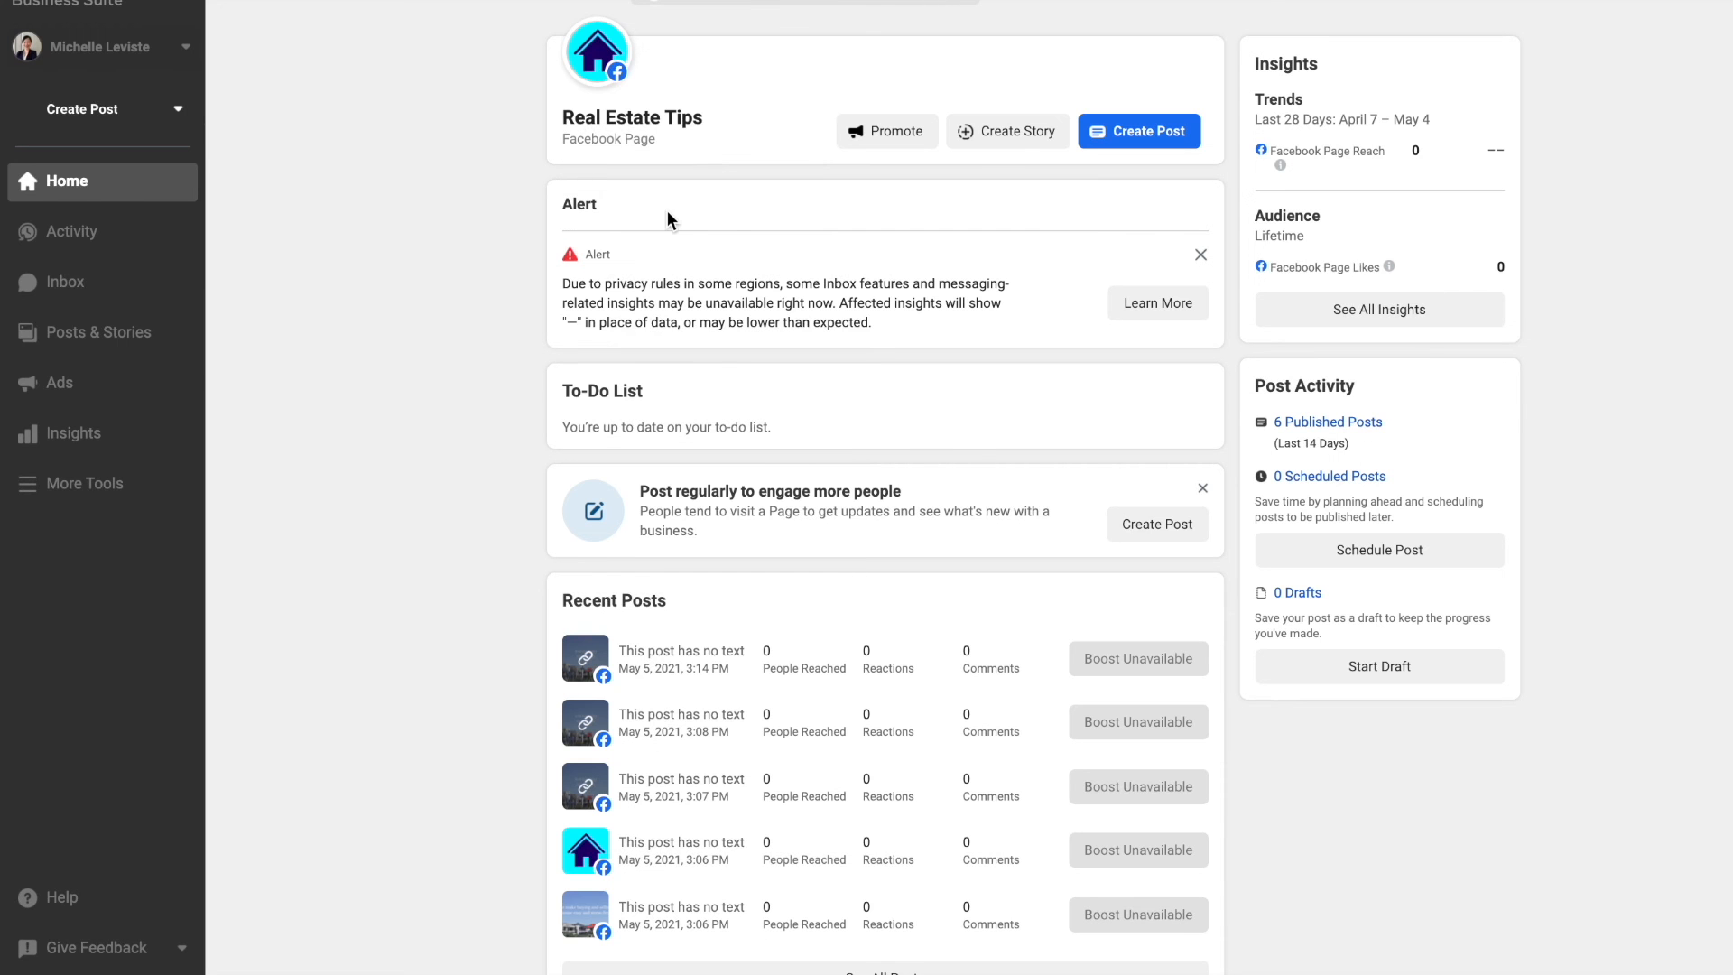